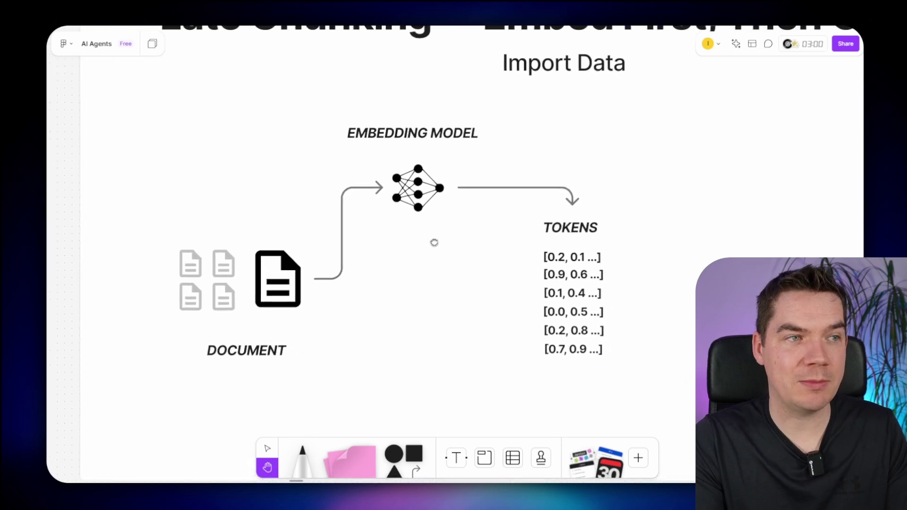
# - Examine the late chunking diagram showing the document passing through the embedding model, tokens and chunks
pyautogui.scroll(1, 405, 260)
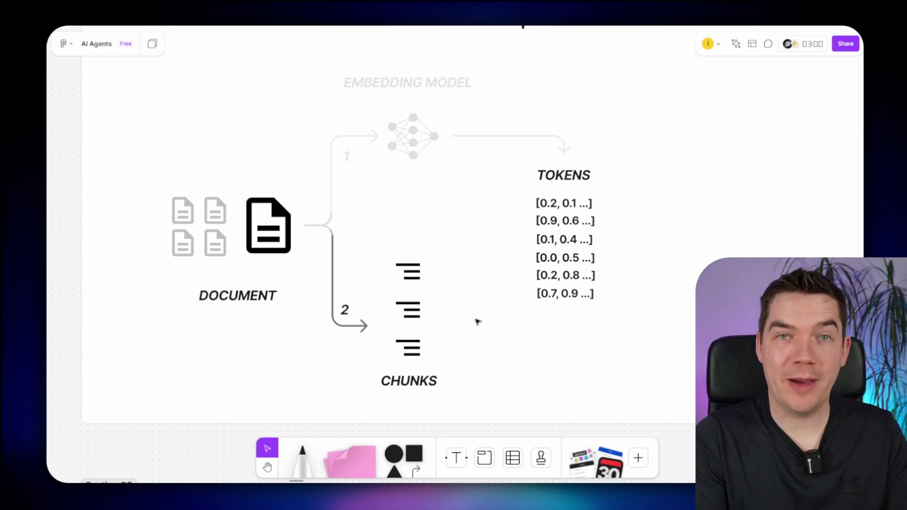
pyautogui.scroll(-11, 469, 325)
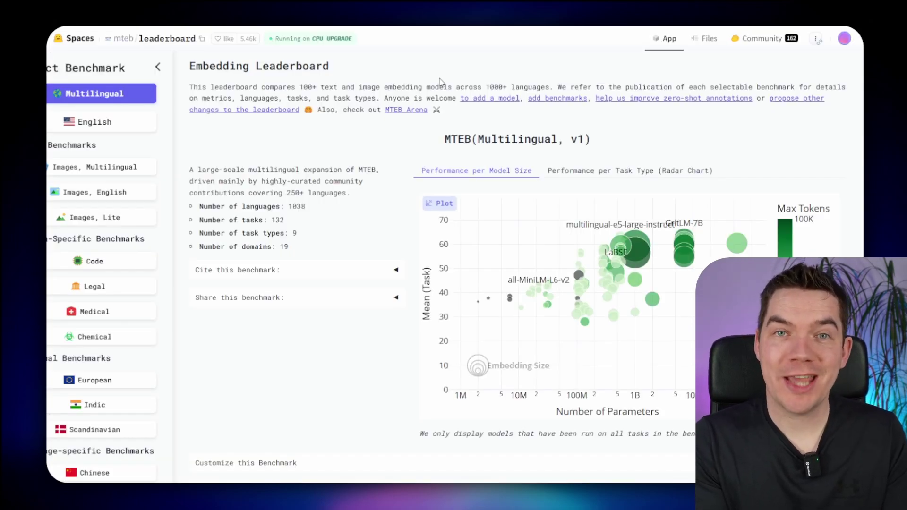
# - Switch to the MTEB embedding leaderboard and examine the model summary table, including the Max Tokens column
pyautogui.scroll(-8, 362, 234)
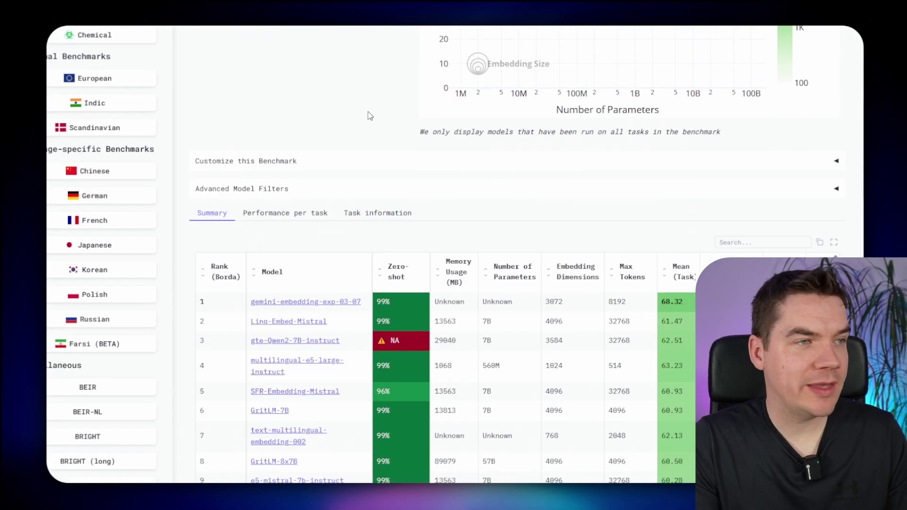
pyautogui.scroll(-1, 543, 95)
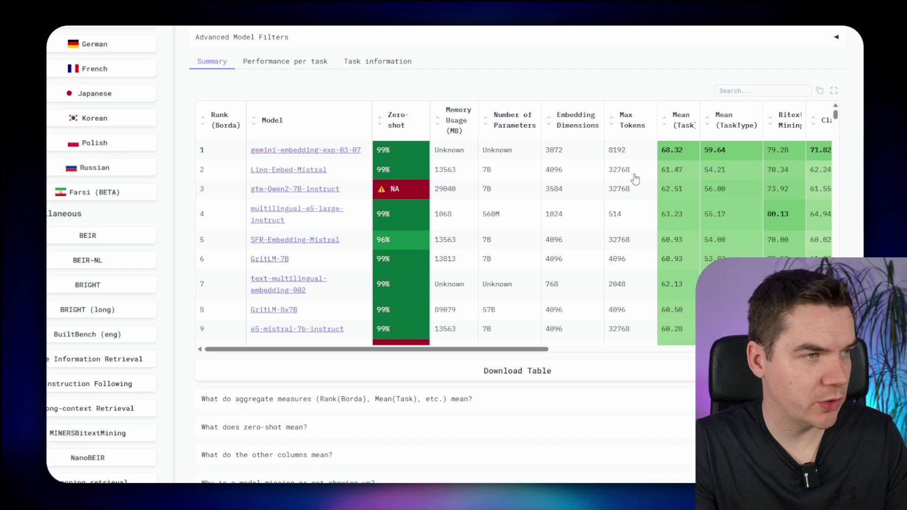
pyautogui.scroll(-6, 634, 177)
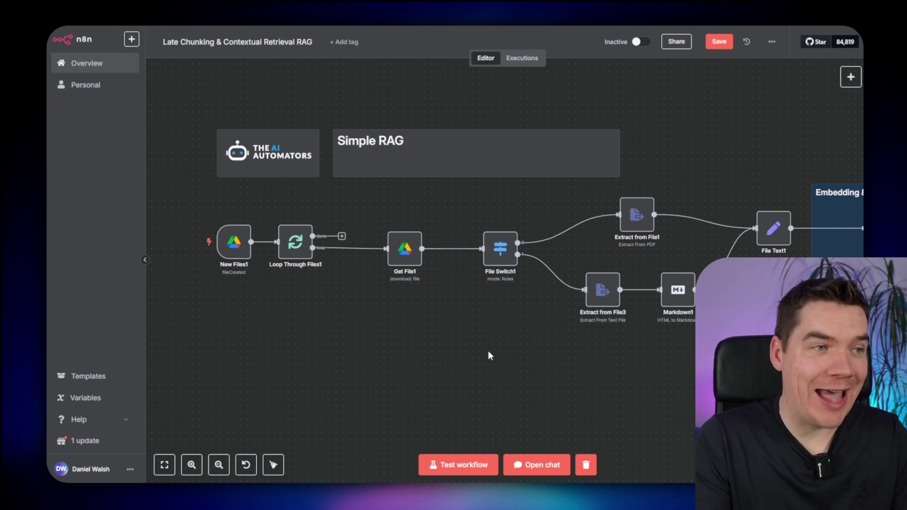
# - Switch to n8n, run the Simple RAG workflow and follow its execution through to the Qdrant Vector Store node
pyautogui.moveTo(678, 347); pyautogui.dragTo(419, 334)
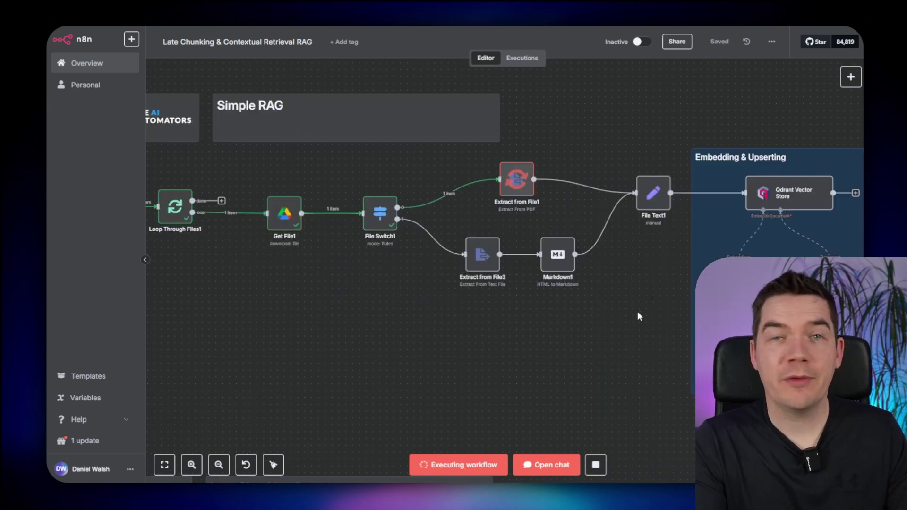
pyautogui.moveTo(646, 309); pyautogui.dragTo(346, 298)
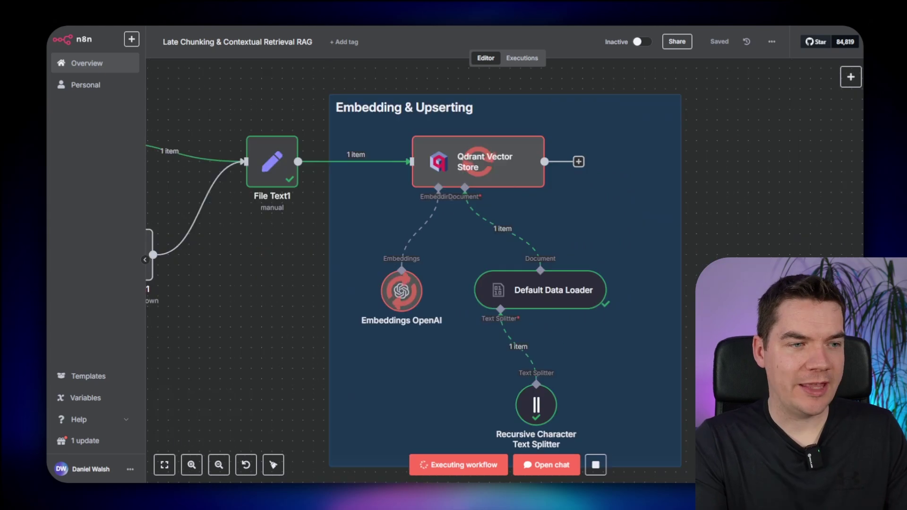
pyautogui.moveTo(755, 373); pyautogui.dragTo(722, 303)
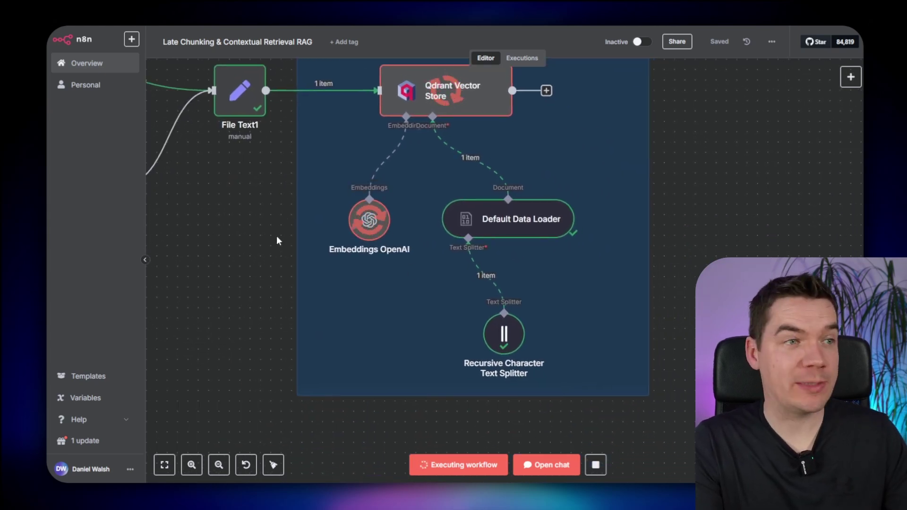
pyautogui.scroll(3, 277, 239)
pyautogui.scroll(1, 356, 225)
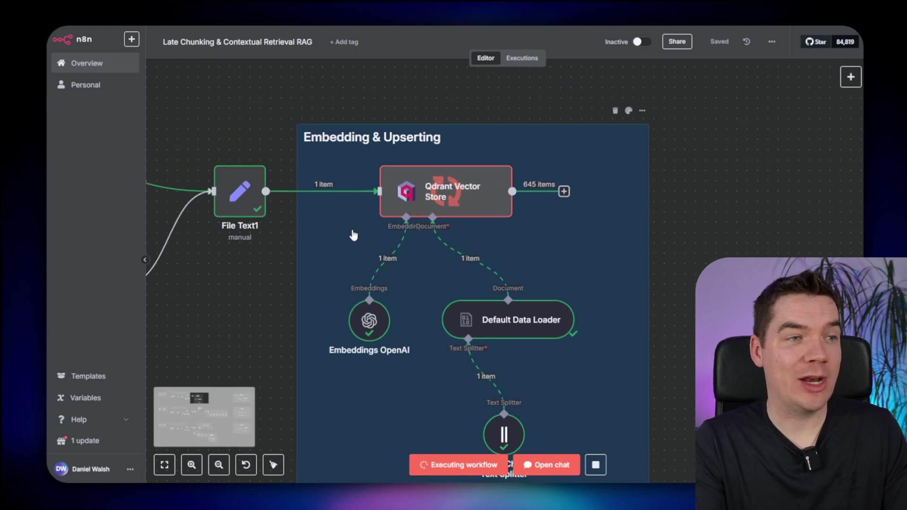
pyautogui.scroll(2, 406, 217)
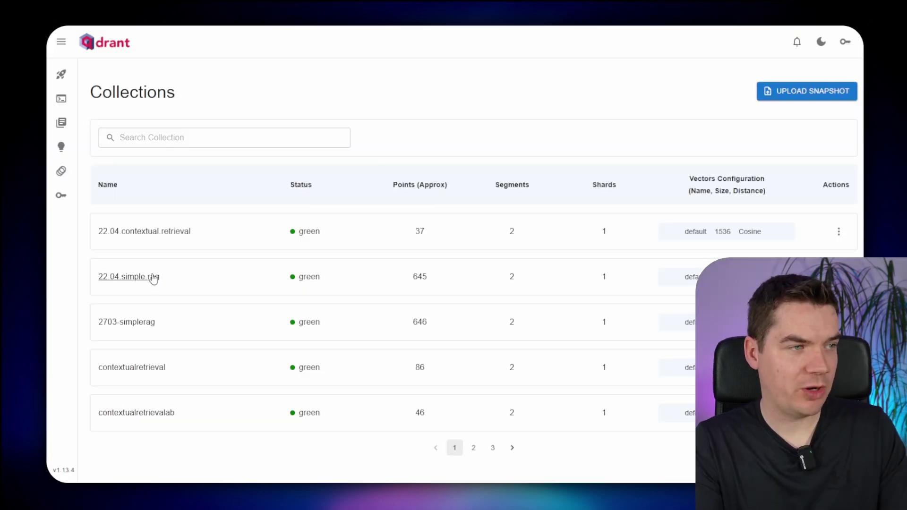
# - Switch to Qdrant, inspect the points in the 22.04.simple.rag collection, and return to the n8n workflow
pyautogui.click(154, 278)
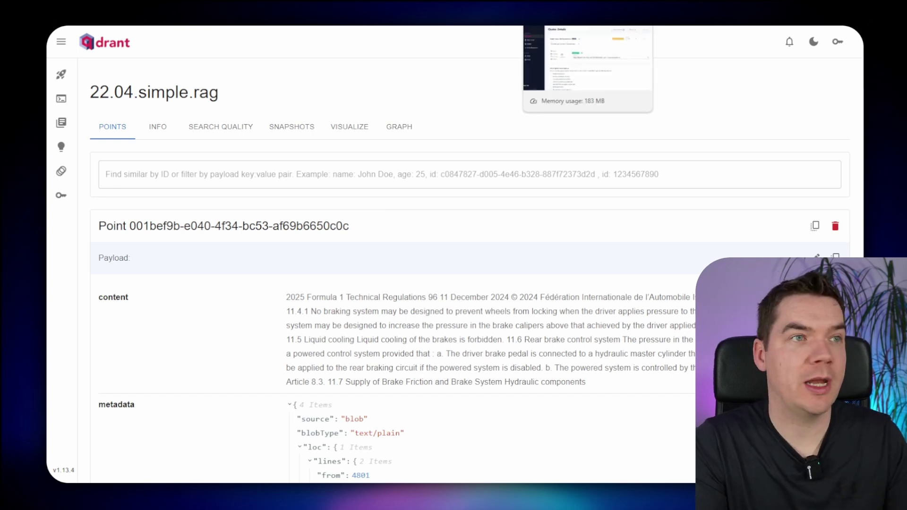
pyautogui.click(538, 22)
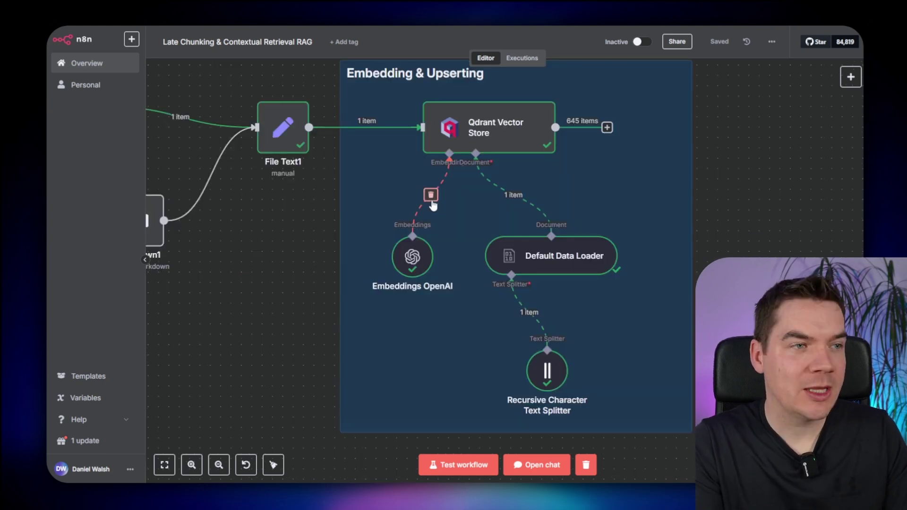
# - Disconnect Embeddings OpenAI from the Qdrant Vector Store, move it aside, and open the choice of embedding nodes for the free connector
pyautogui.click(429, 197)
pyautogui.moveTo(415, 257); pyautogui.dragTo(392, 339)
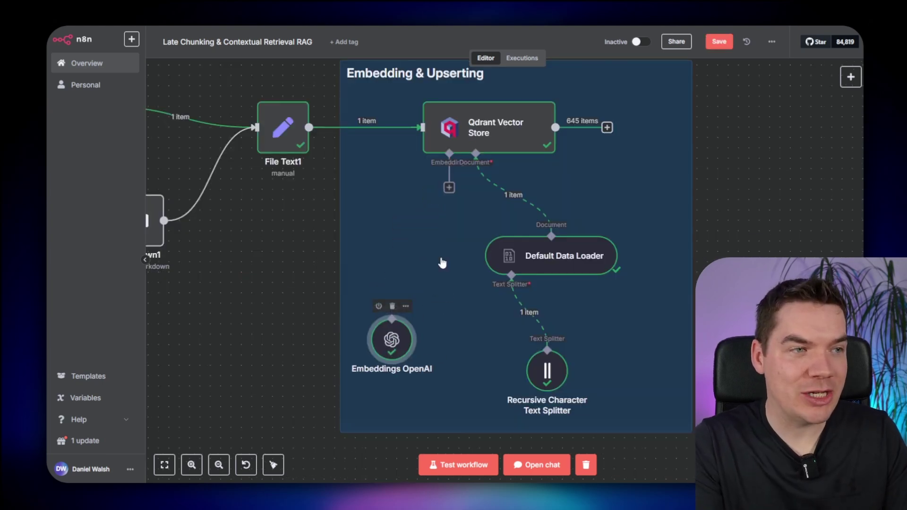
pyautogui.click(448, 189)
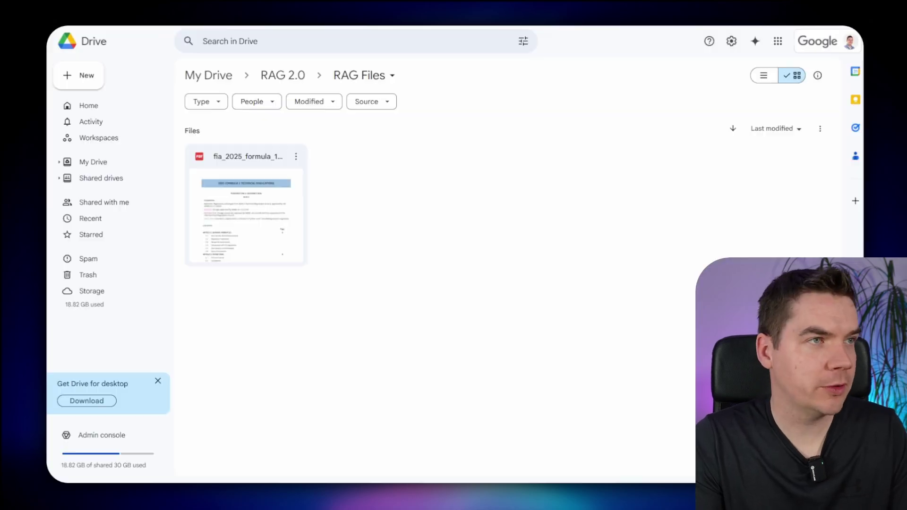
# - Switch to Google Drive and look through the 2025 Formula 1 technical regulations PDF in the RAG Files folder
pyautogui.doubleClick(243, 203)
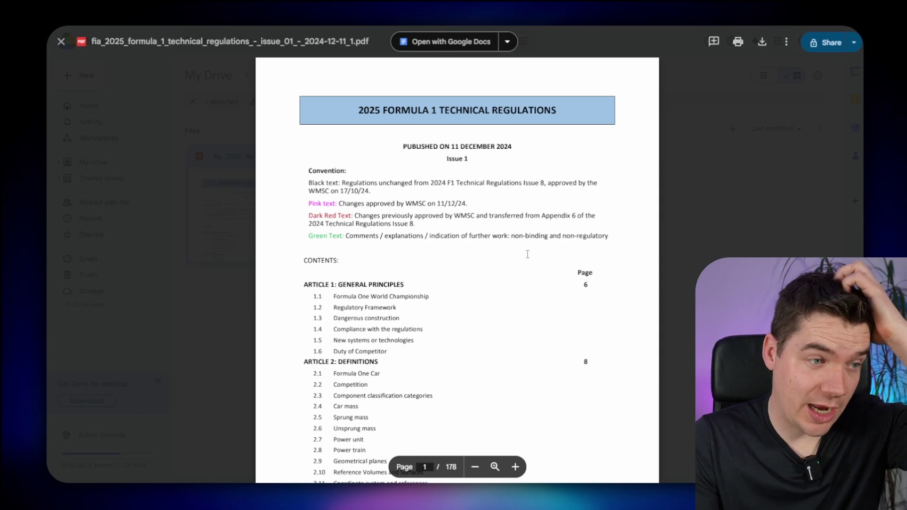
pyautogui.scroll(-20, 677, 209)
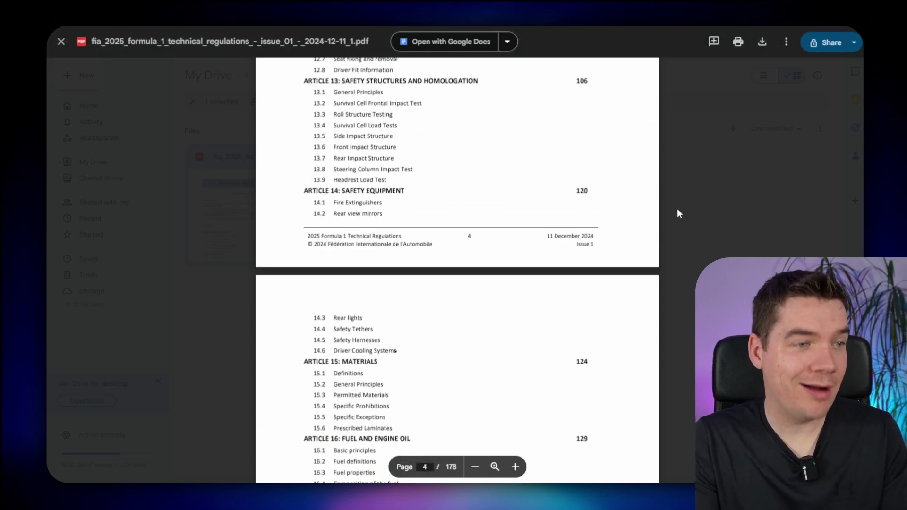
pyautogui.press('Escape')
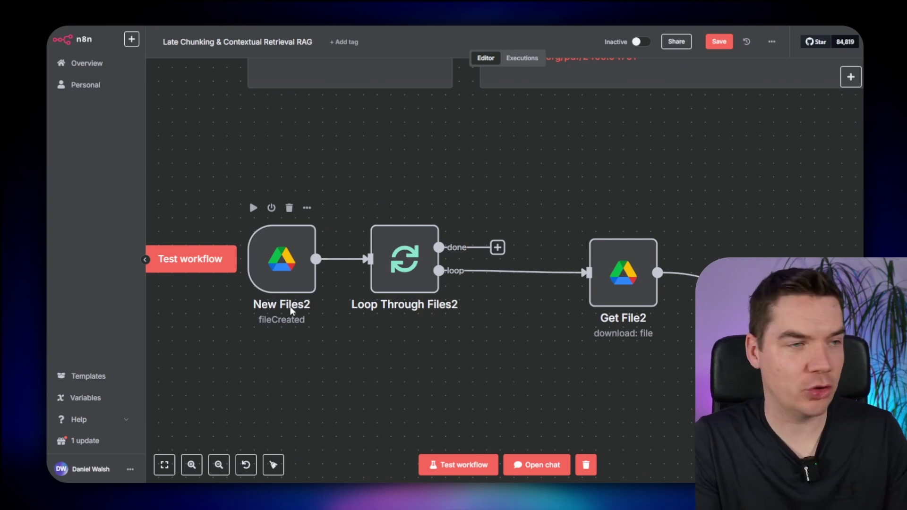
# - Return to the n8n late chunking workflow and review the download parameters of the Get File2 node
pyautogui.hscroll(5, 472, 356)
pyautogui.scroll(-2, 471, 356)
pyautogui.doubleClick(428, 207)
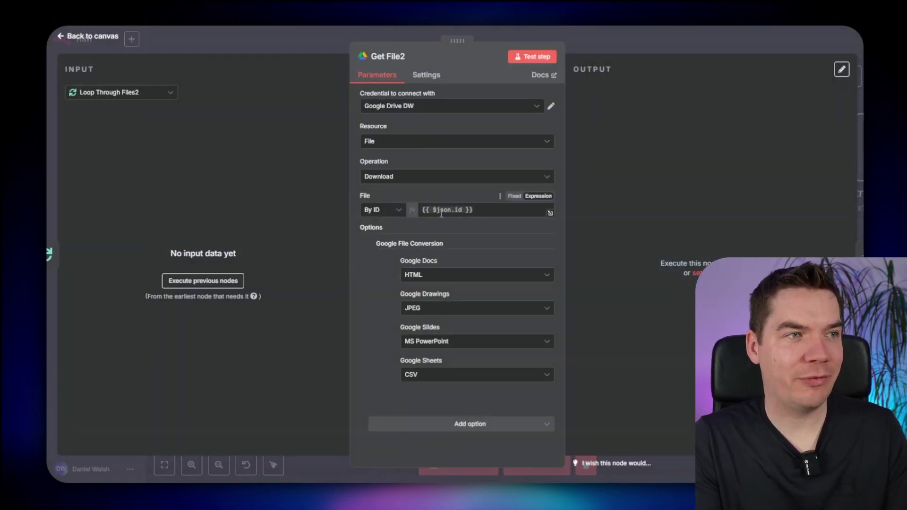
pyautogui.press('Escape')
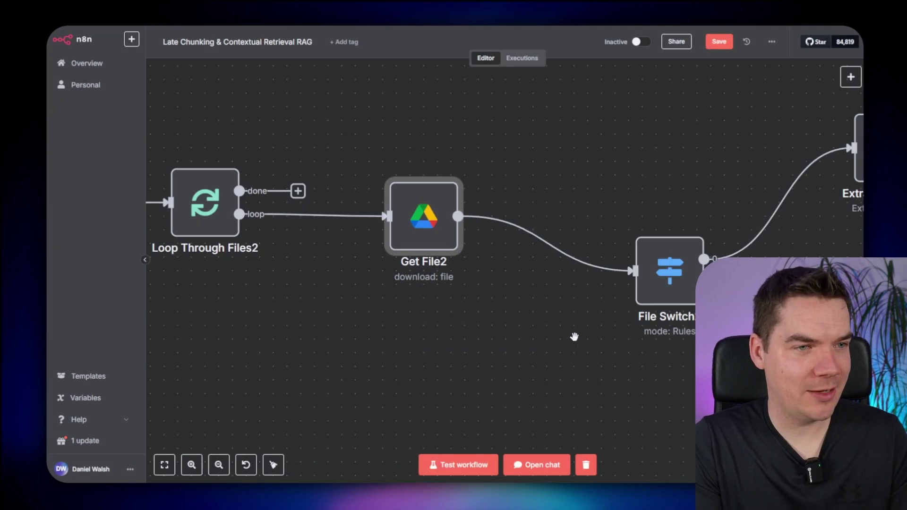
# - Review the file type branches after File Switch2 and the PDF extraction settings of the Extract from File4 node
pyautogui.hscroll(10, 581, 338)
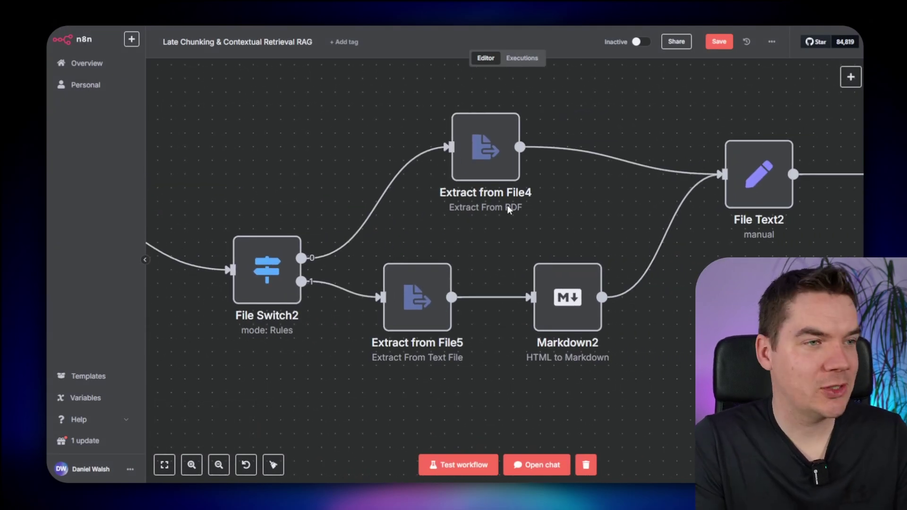
pyautogui.click(489, 158)
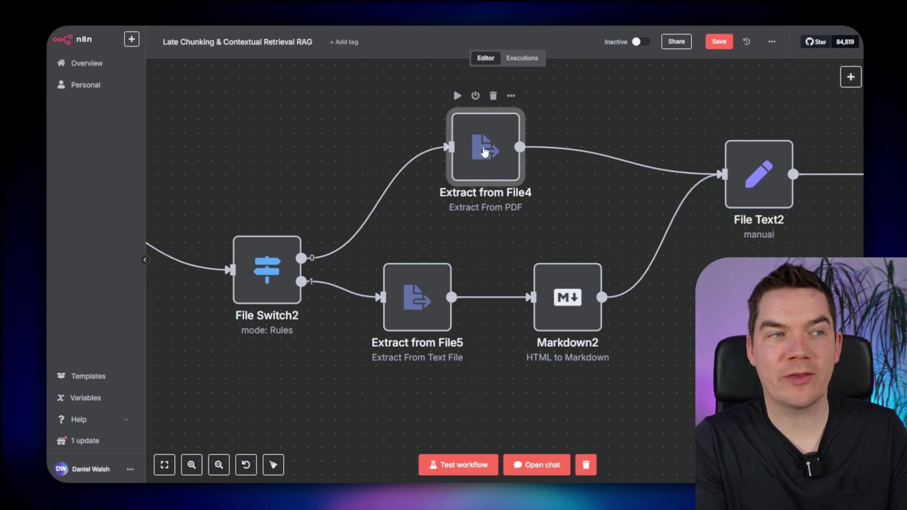
pyautogui.doubleClick(489, 137)
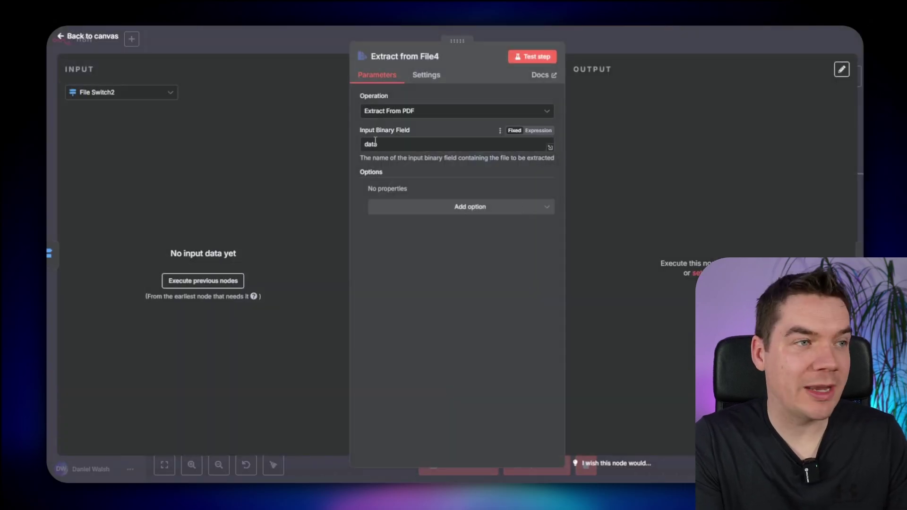
pyautogui.click(630, 49)
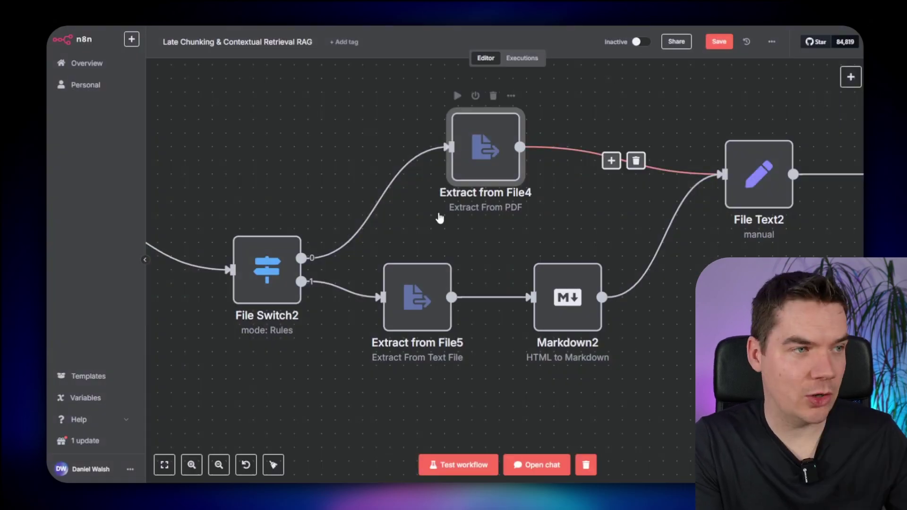
pyautogui.click(487, 357)
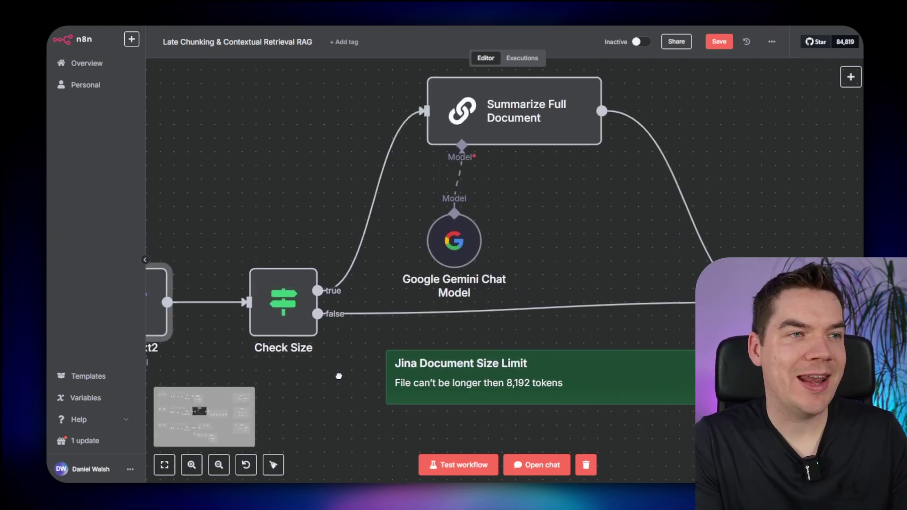
# - Review the Check Size node's text length condition and the branches leading from it
pyautogui.hscroll(2, 327, 388)
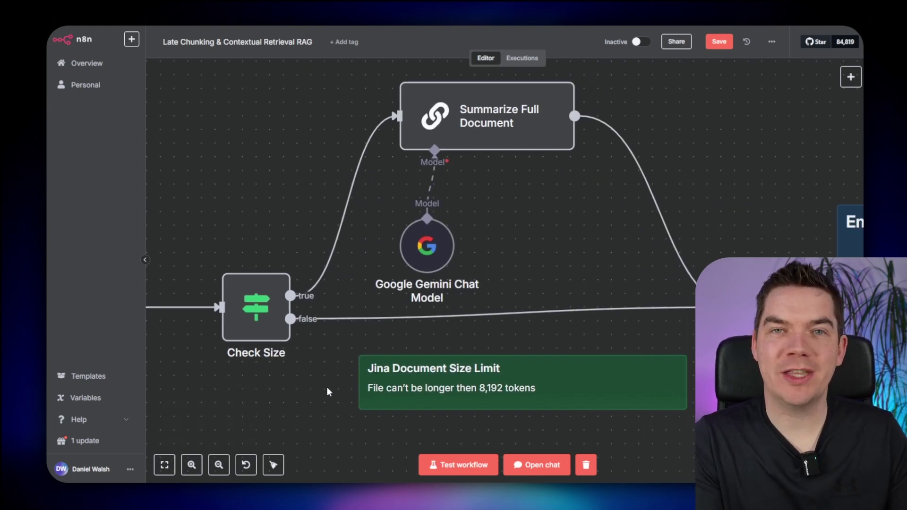
pyautogui.doubleClick(260, 329)
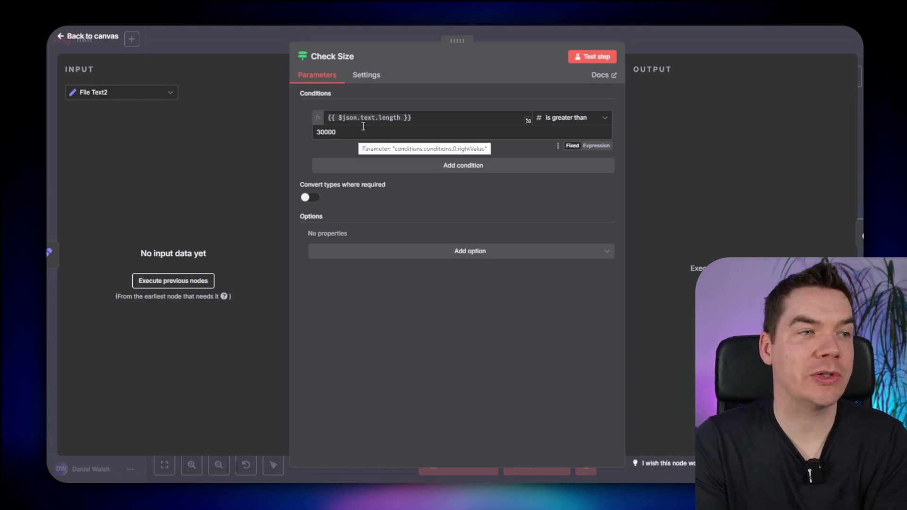
pyautogui.press('Escape')
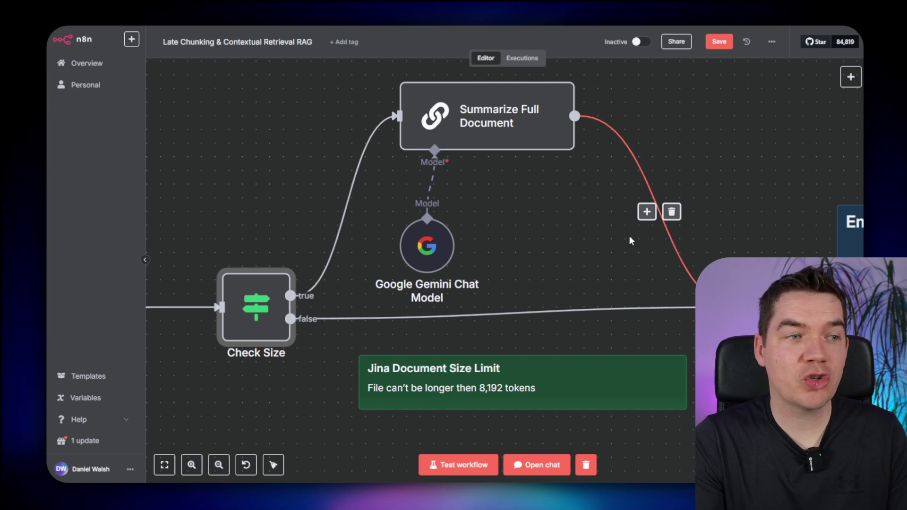
pyautogui.hscroll(2, 489, 280)
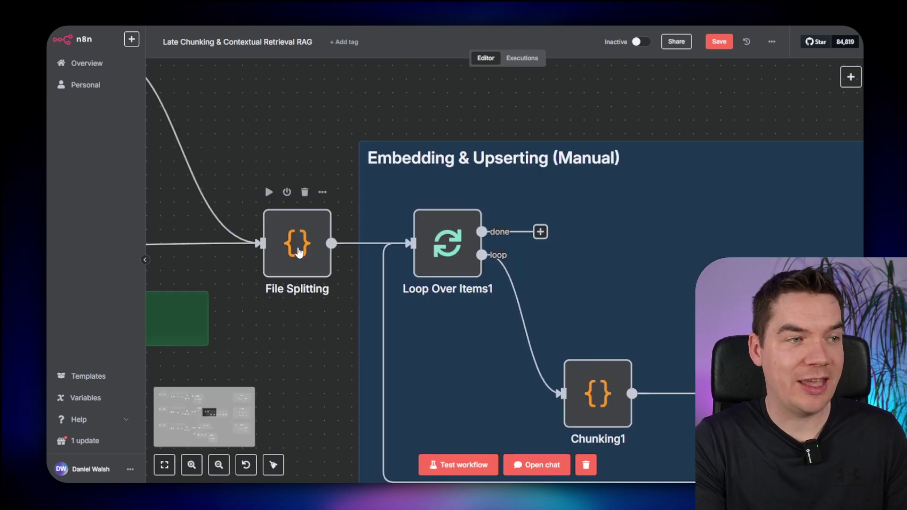
# - Examine the File Splitting node's JavaScript, from the splitTextIntoChunks function to the chunkSize setting in its usage section
pyautogui.doubleClick(298, 244)
pyautogui.scroll(5, 450, 251)
pyautogui.scroll(-2, 447, 269)
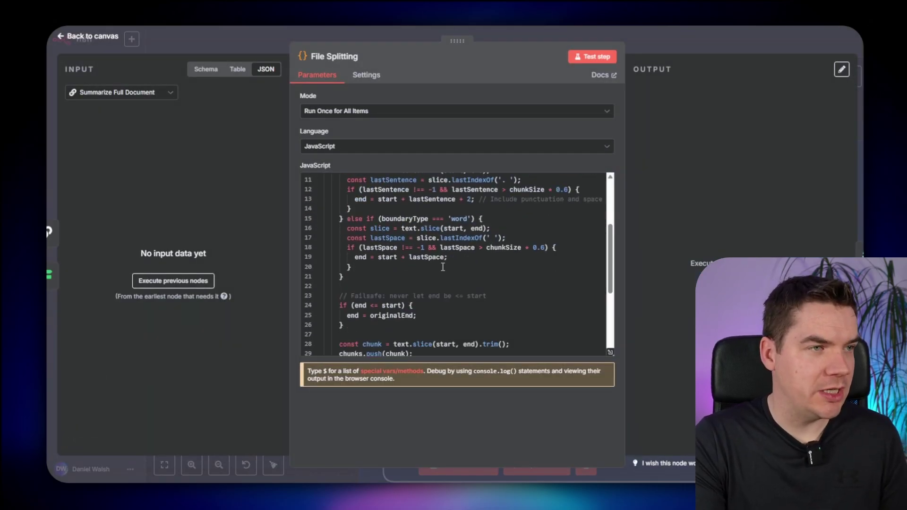
pyautogui.scroll(2, 407, 217)
pyautogui.moveTo(365, 183); pyautogui.dragTo(420, 182)
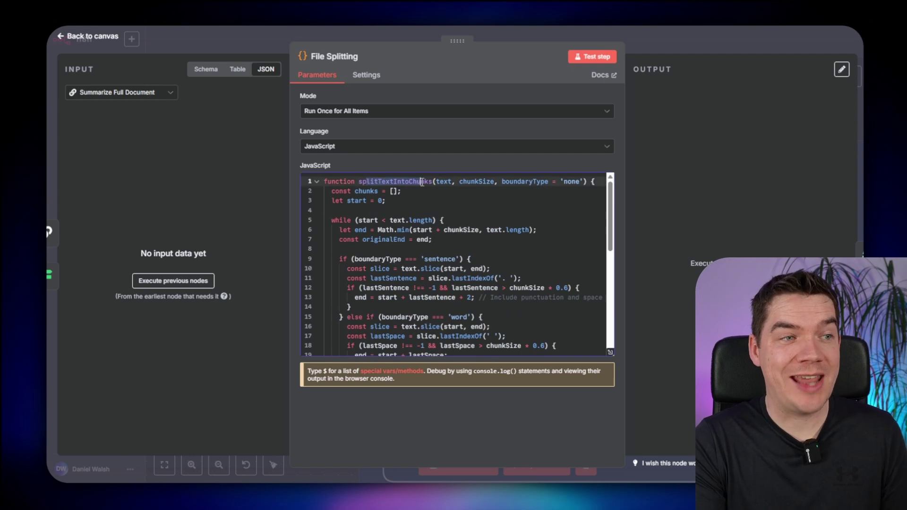
pyautogui.click(408, 179)
pyautogui.scroll(-5, 409, 255)
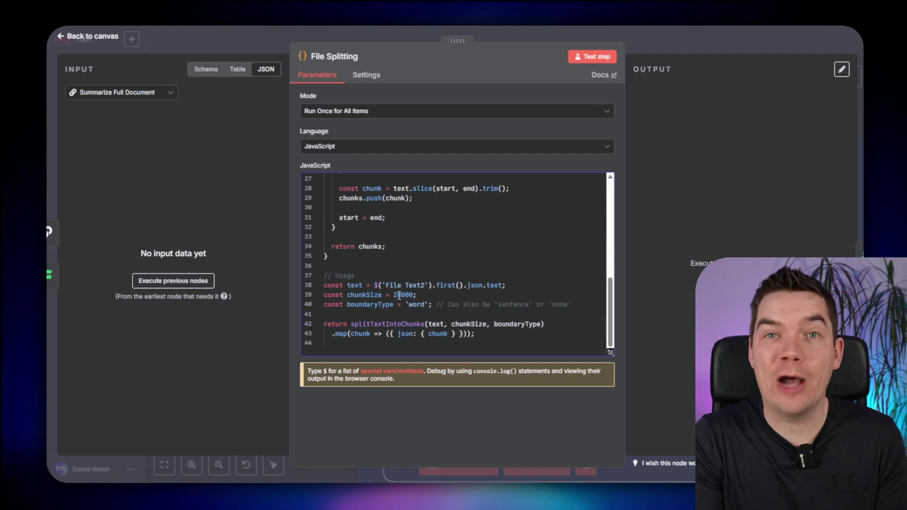
pyautogui.doubleClick(399, 296)
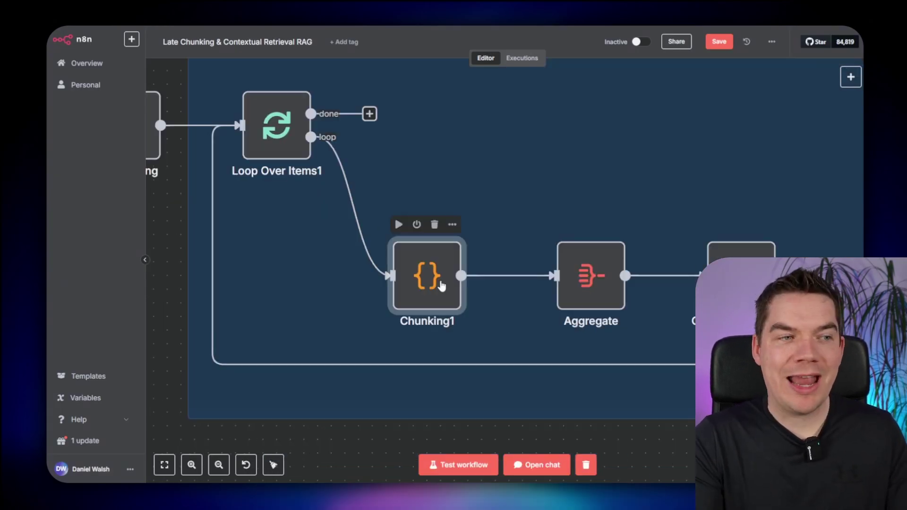
# - Examine the chunkSize and chunkOverlap constants in the Chunking1 node's JavaScript
pyautogui.doubleClick(441, 286)
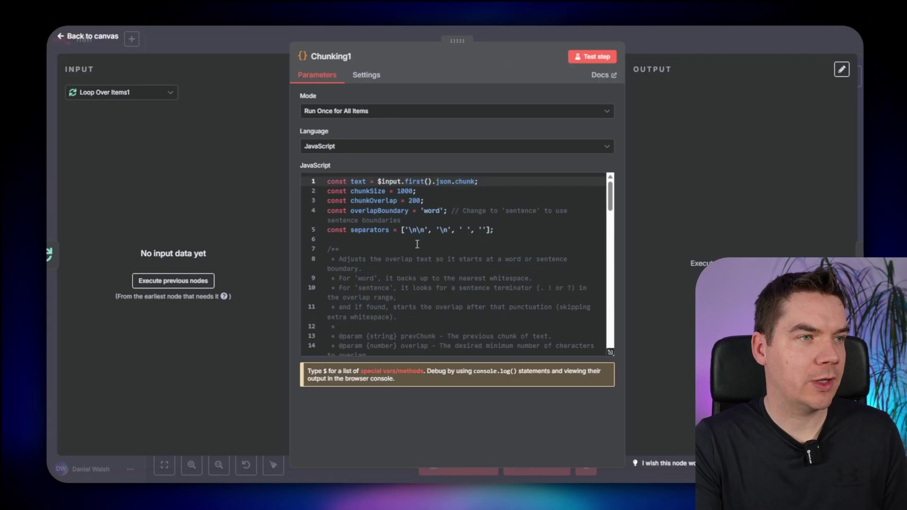
pyautogui.doubleClick(376, 191)
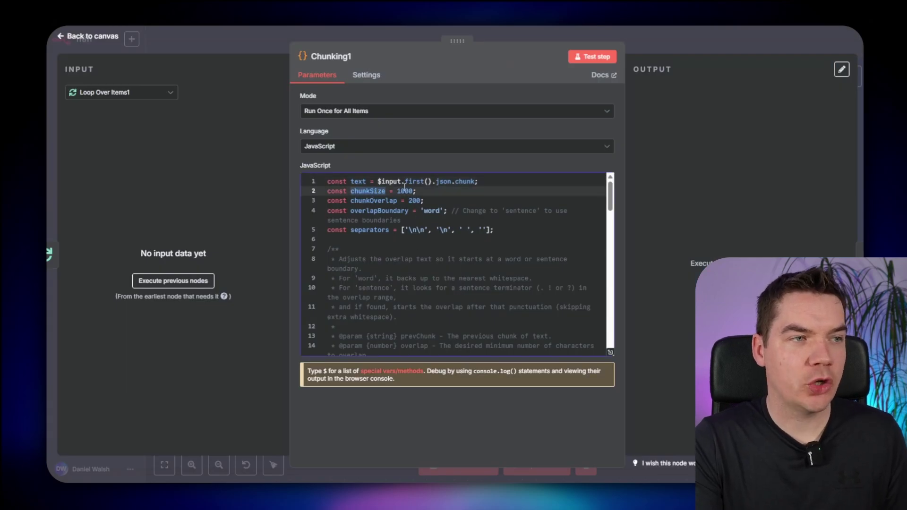
pyautogui.moveTo(350, 201); pyautogui.dragTo(394, 202)
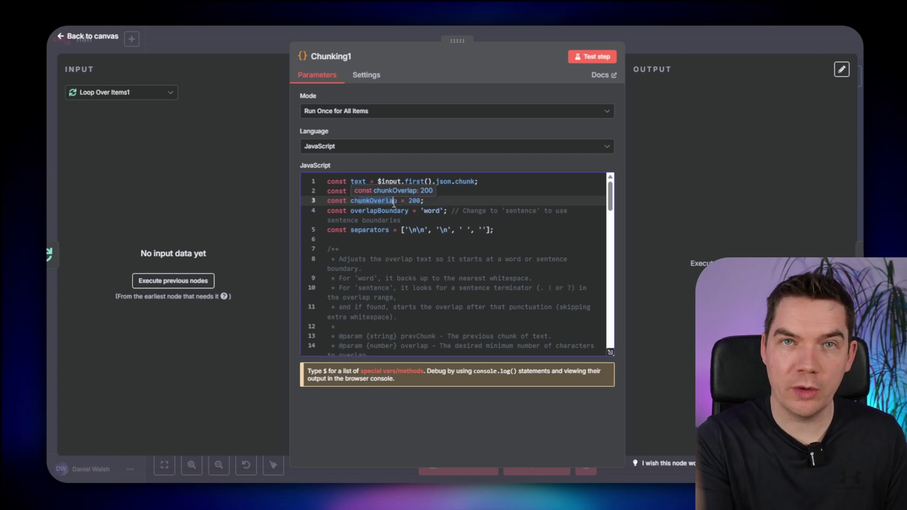
# - Examine the overlapBoundary and separators constants in the Chunking1 node's JavaScript
pyautogui.click(372, 212)
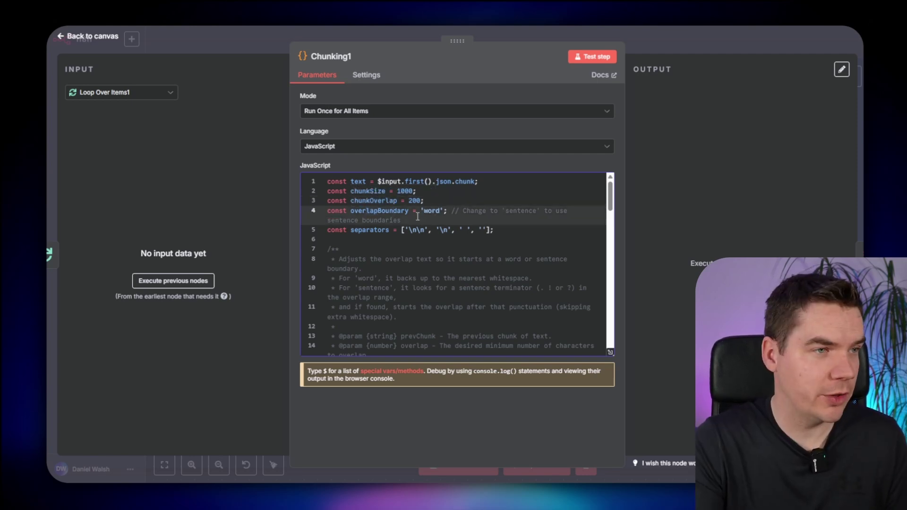
pyautogui.click(408, 233)
pyautogui.moveTo(418, 230); pyautogui.dragTo(434, 230)
pyautogui.click(429, 230)
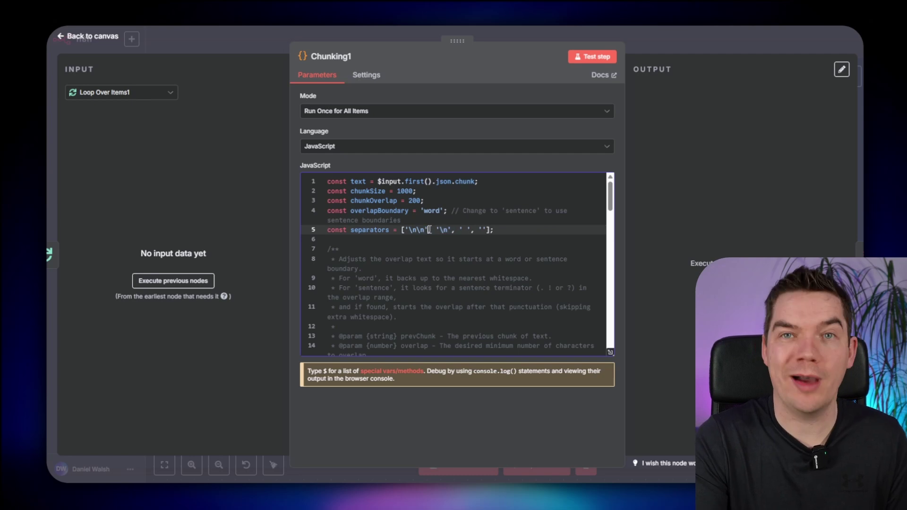
# - Read through the Chunking1 script from the getOverlapBoundary function to the finalChunks overlap logic and return to the canvas
pyautogui.scroll(-5, 415, 227)
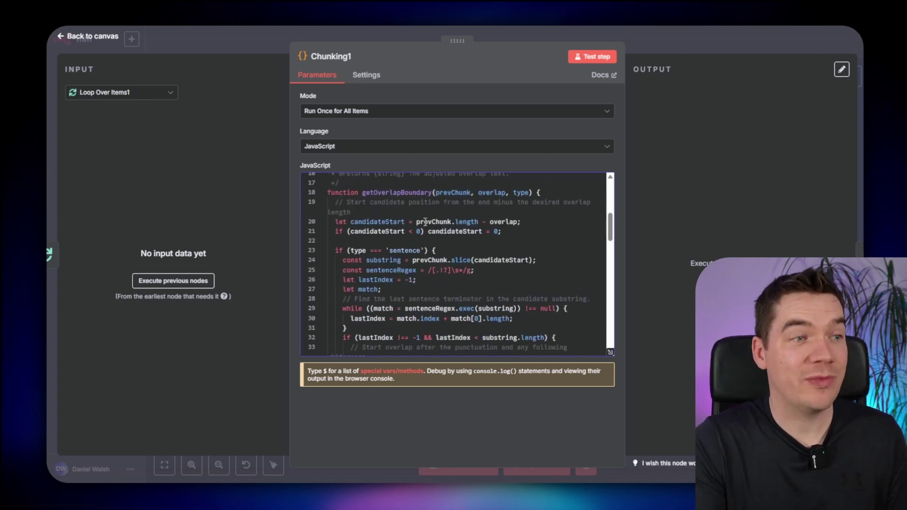
pyautogui.scroll(2, 401, 222)
pyautogui.scroll(-10, 401, 222)
pyautogui.scroll(1, 398, 242)
pyautogui.scroll(-10, 383, 239)
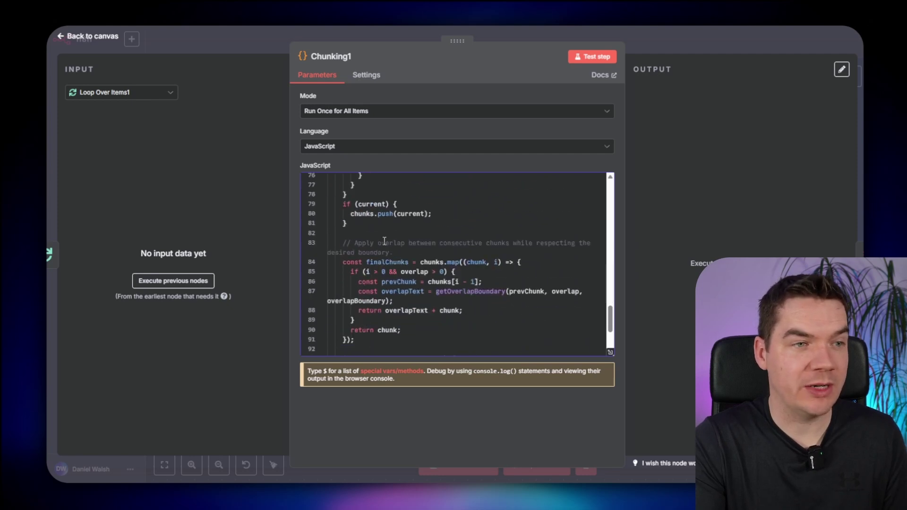
pyautogui.scroll(20, 412, 263)
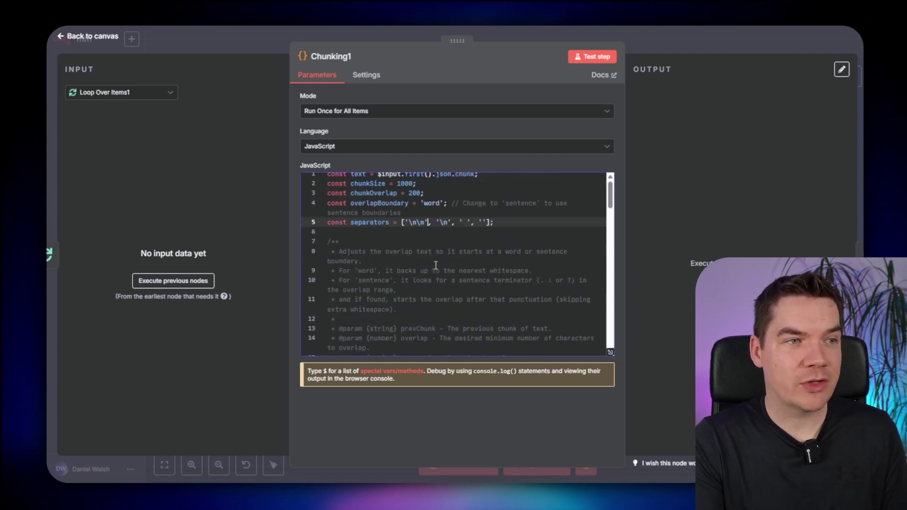
pyautogui.click(718, 52)
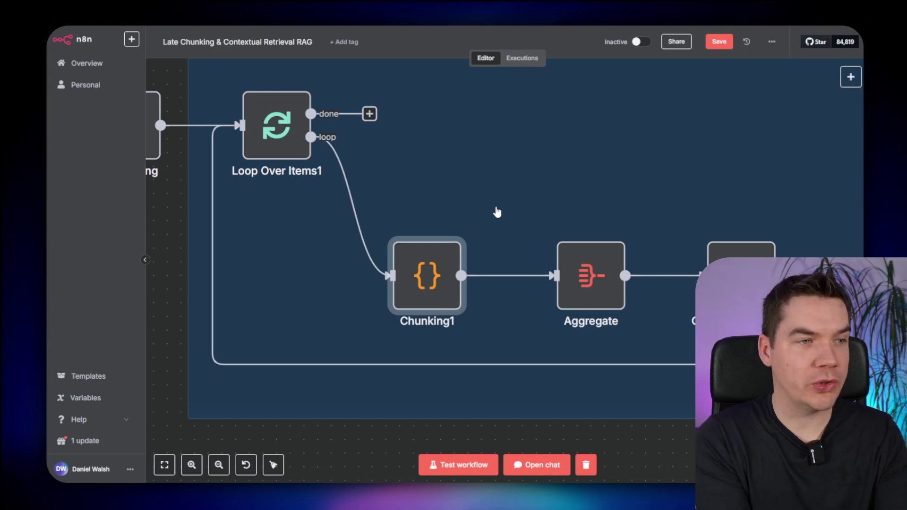
# - Search for "split" among the nodes insertable between Chunking1 and Aggregate, view the text splitter sub-nodes, and close the search
pyautogui.click(498, 276)
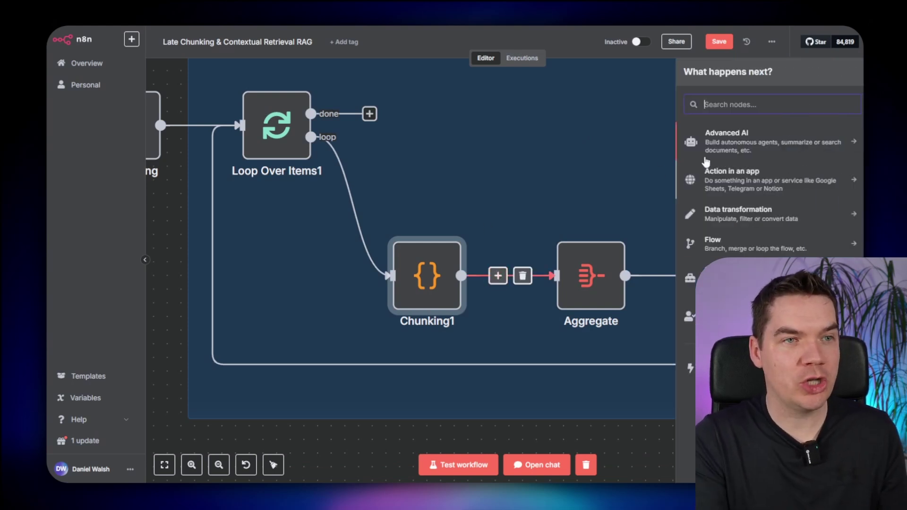
pyautogui.write('split')
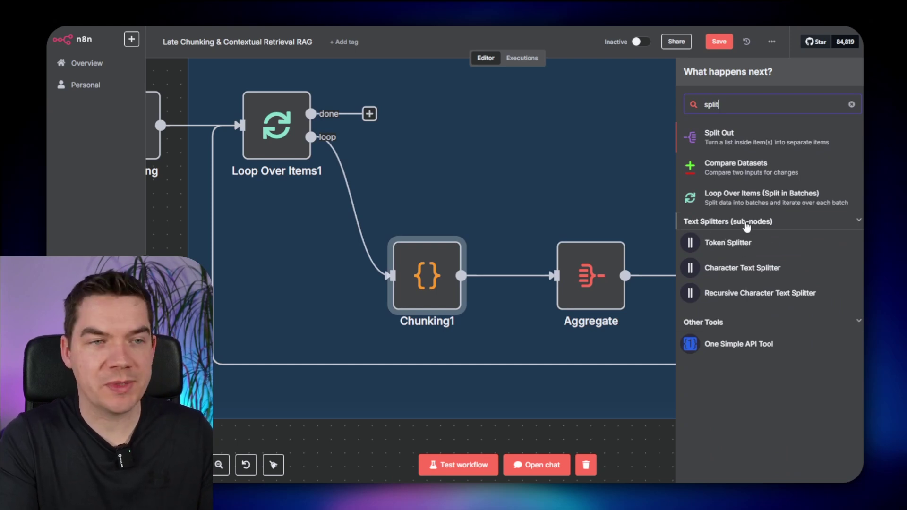
pyautogui.moveTo(480, 291)
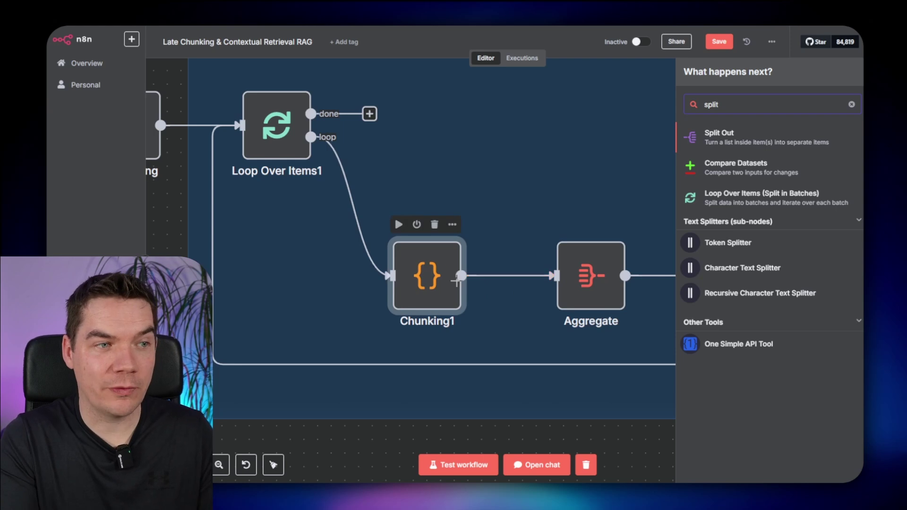
pyautogui.click(641, 442)
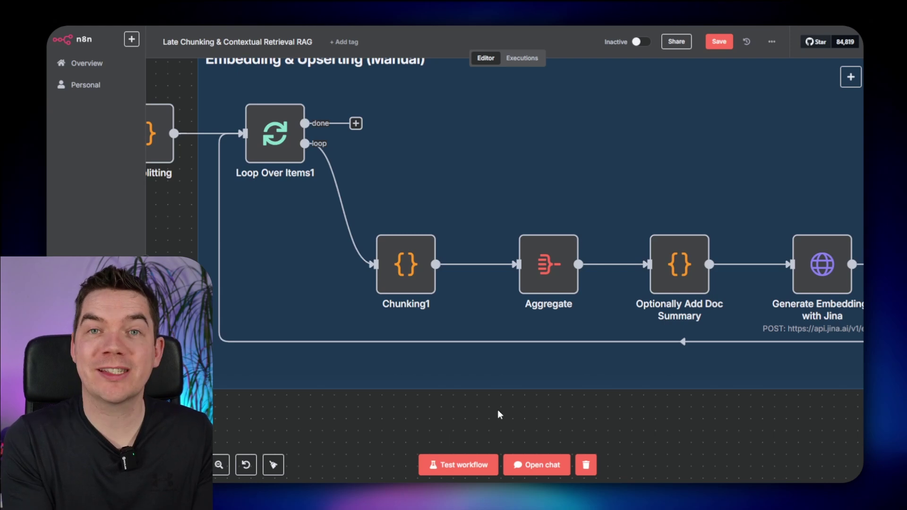
# - Review the end of the Chunking1 node's JavaScript, including the recursiveSplit return statement, and close the node
pyautogui.moveTo(595, 268)
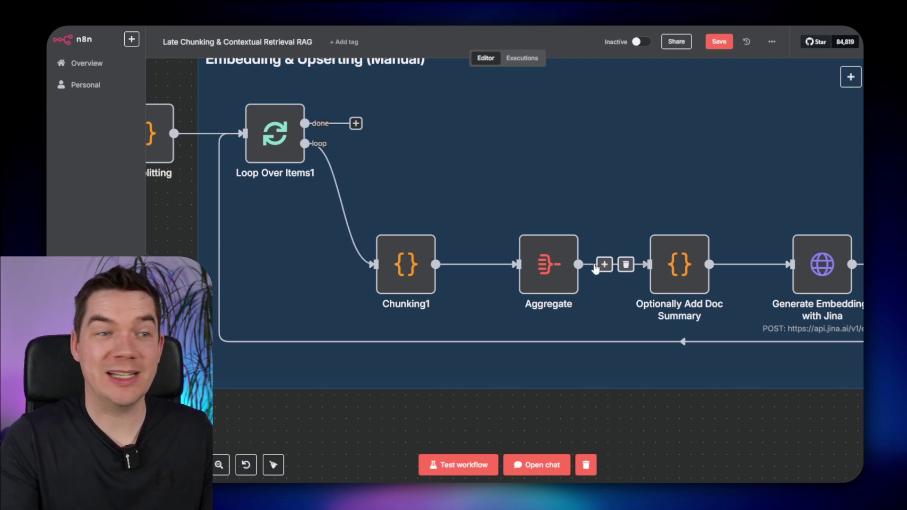
pyautogui.scroll(1, 595, 269)
pyautogui.doubleClick(428, 284)
pyautogui.scroll(-15, 442, 268)
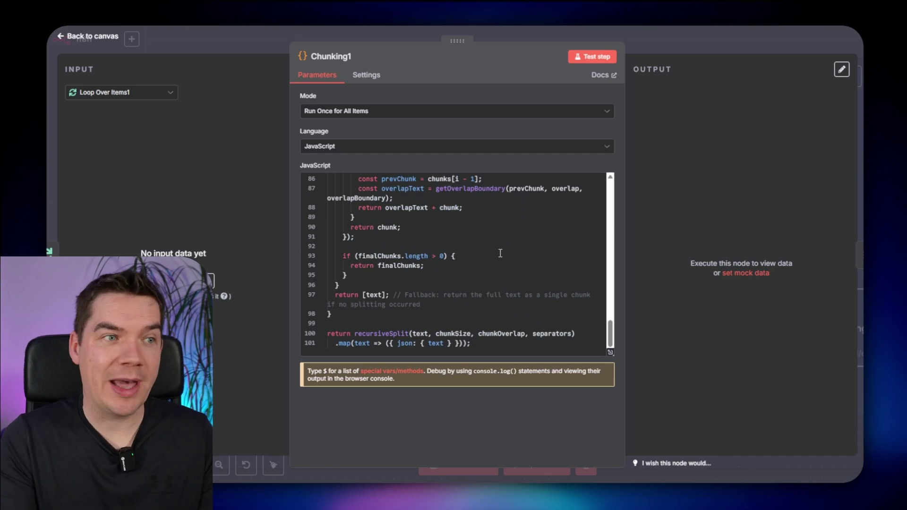
pyautogui.press('Escape')
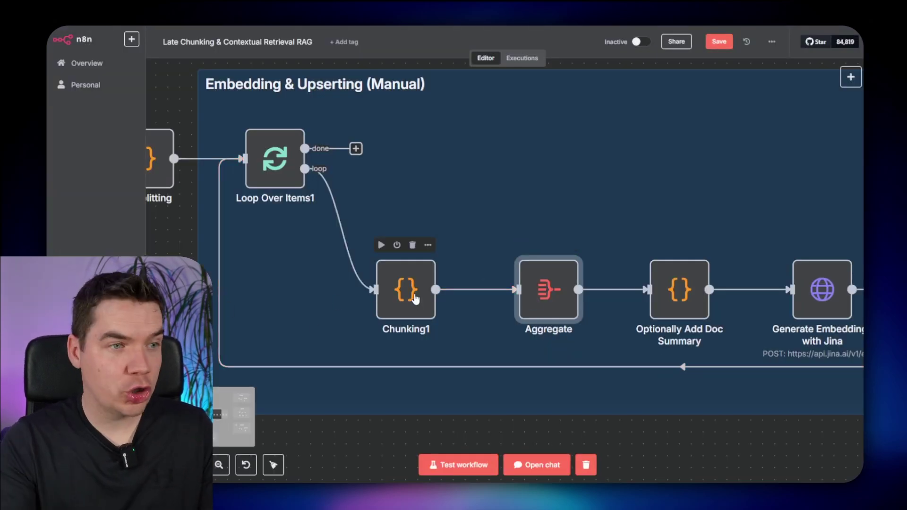
# - Review the Aggregate node's parameters and the Optionally Add Doc Summary node's JavaScript
pyautogui.doubleClick(556, 299)
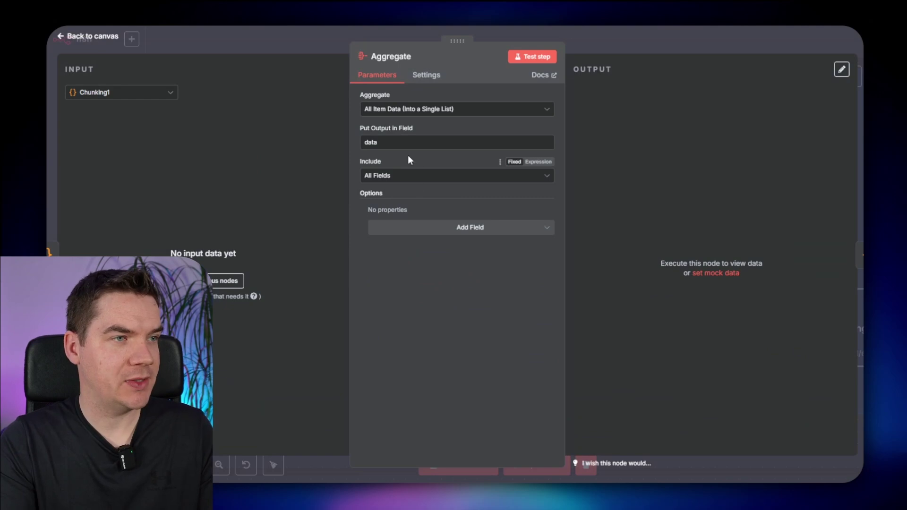
pyautogui.press('Escape')
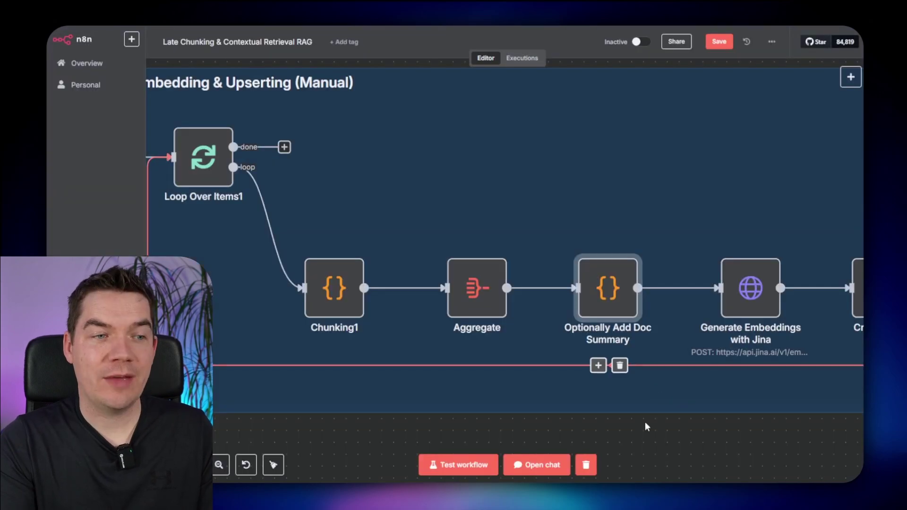
pyautogui.doubleClick(612, 293)
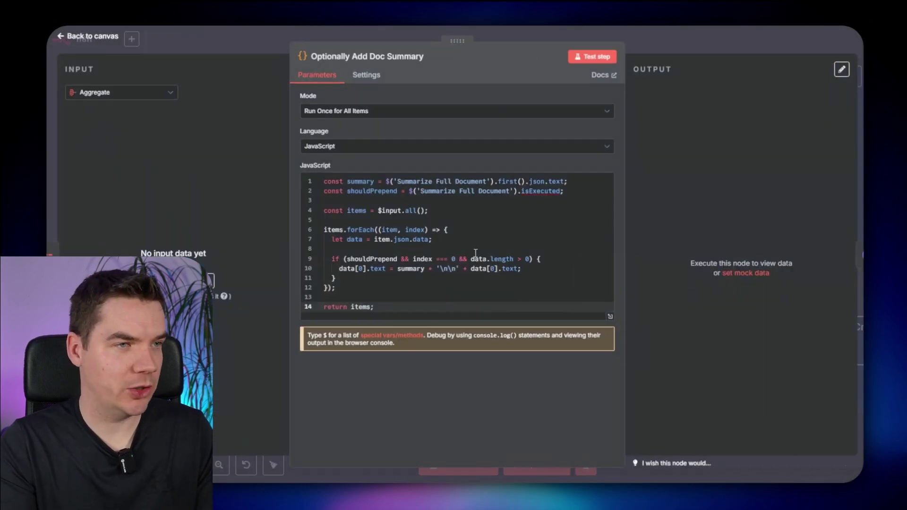
pyautogui.press('Escape')
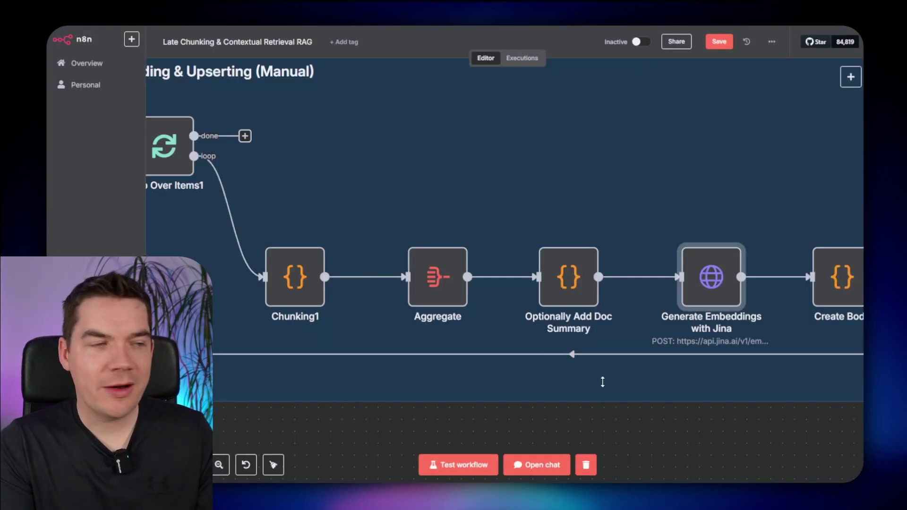
# - Examine the Generate Embeddings with Jina node's truncate and task parameters in its JSON body, and browse Jina's Embeddings web page
pyautogui.doubleClick(713, 284)
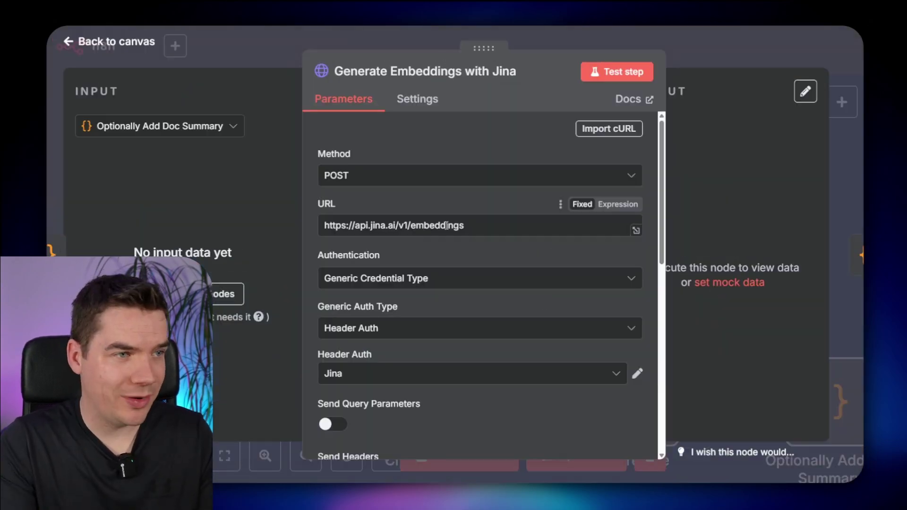
pyautogui.scroll(-5, 475, 245)
pyautogui.click(477, 434)
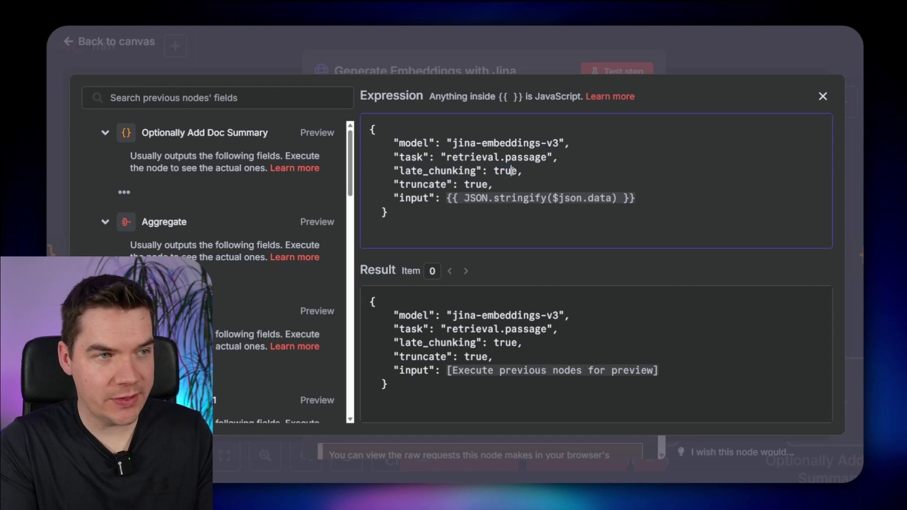
pyautogui.moveTo(405, 184); pyautogui.dragTo(430, 183)
pyautogui.click(479, 184)
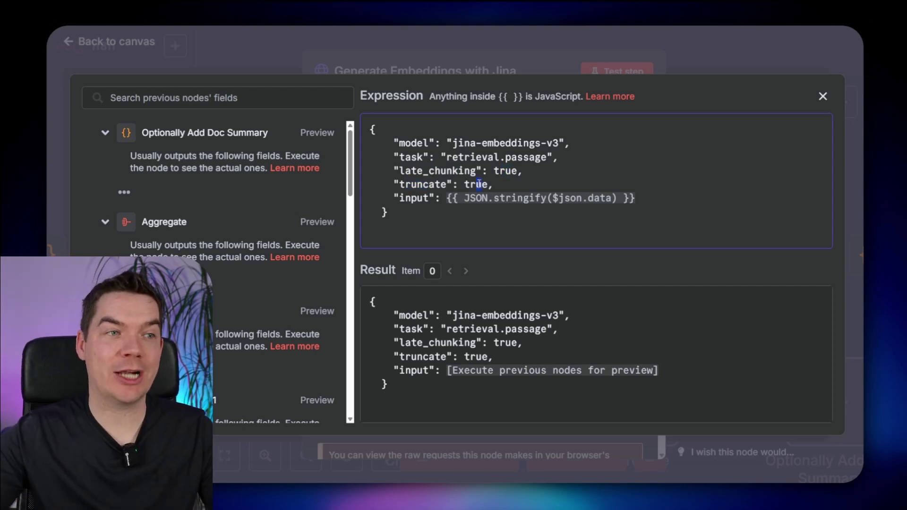
pyautogui.click(469, 158)
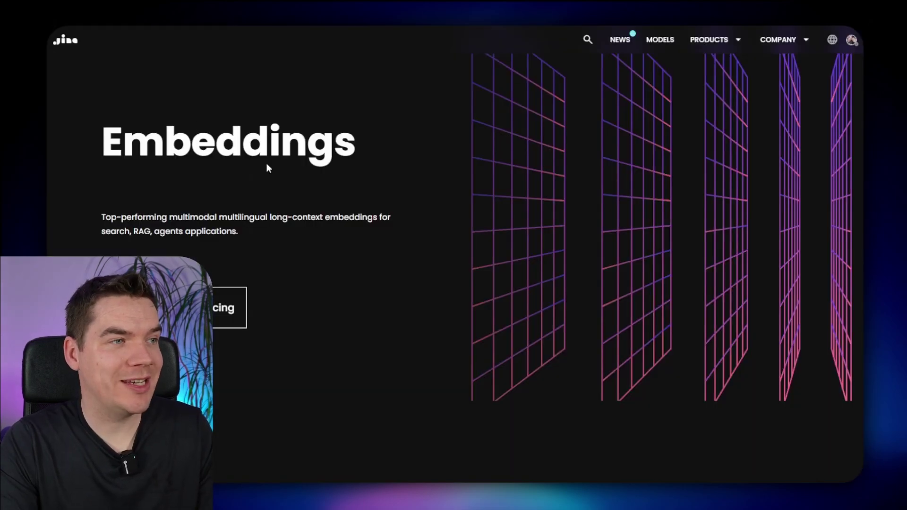
pyautogui.scroll(-10, 267, 167)
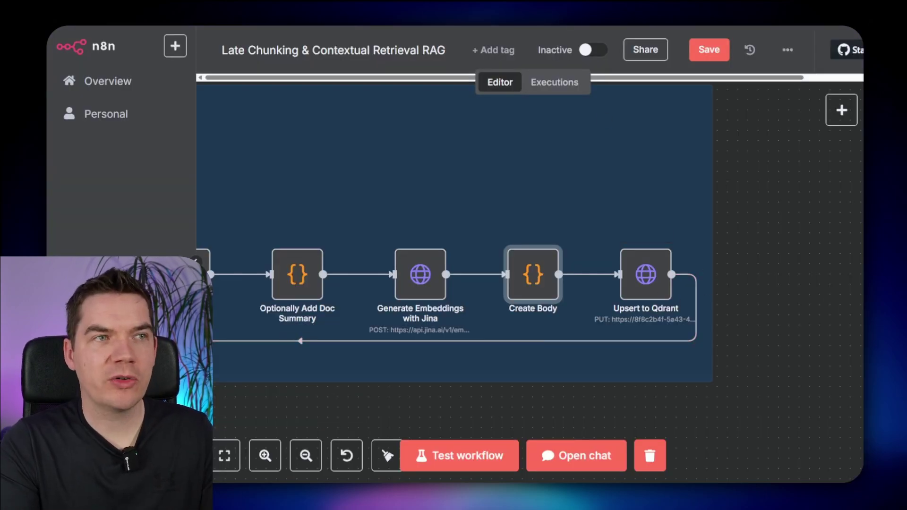
# - Examine the Create Body node's JavaScript from the generateUUID function to the returned points output, and close the node
pyautogui.doubleClick(553, 291)
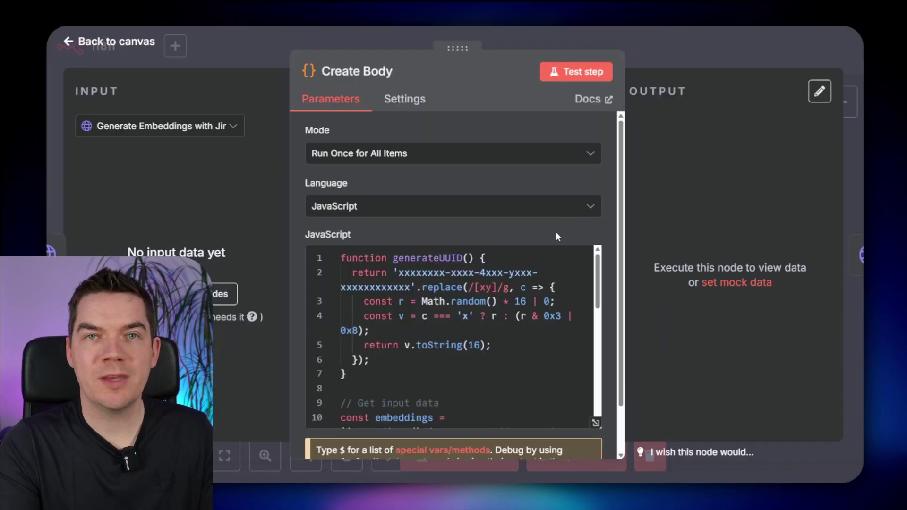
pyautogui.scroll(-5, 456, 338)
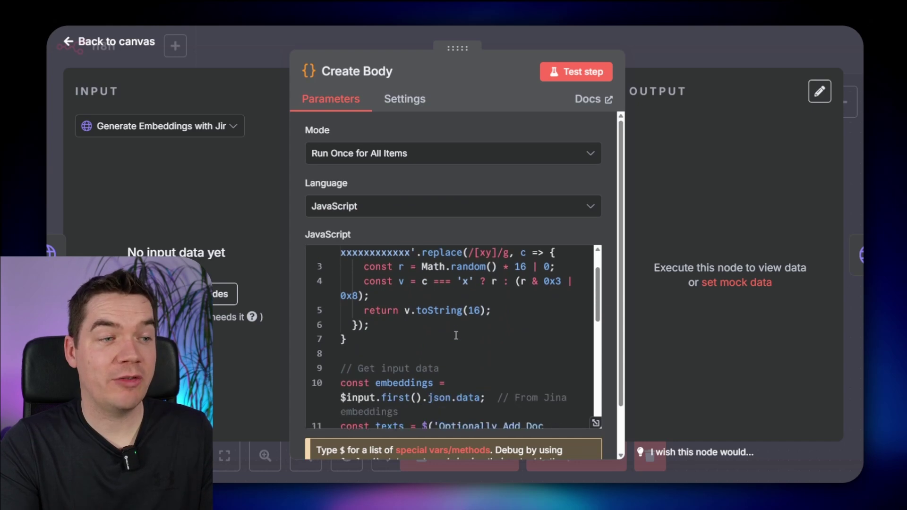
pyautogui.scroll(-4, 456, 338)
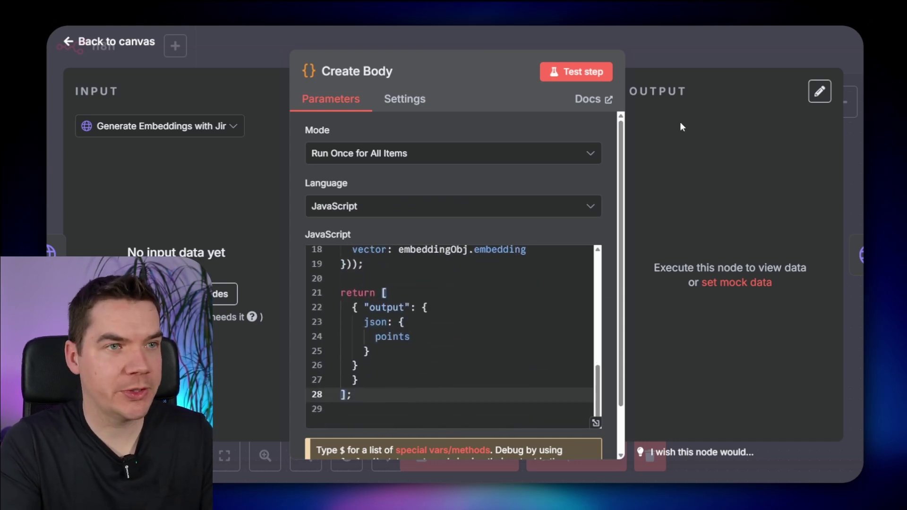
pyautogui.click(668, 57)
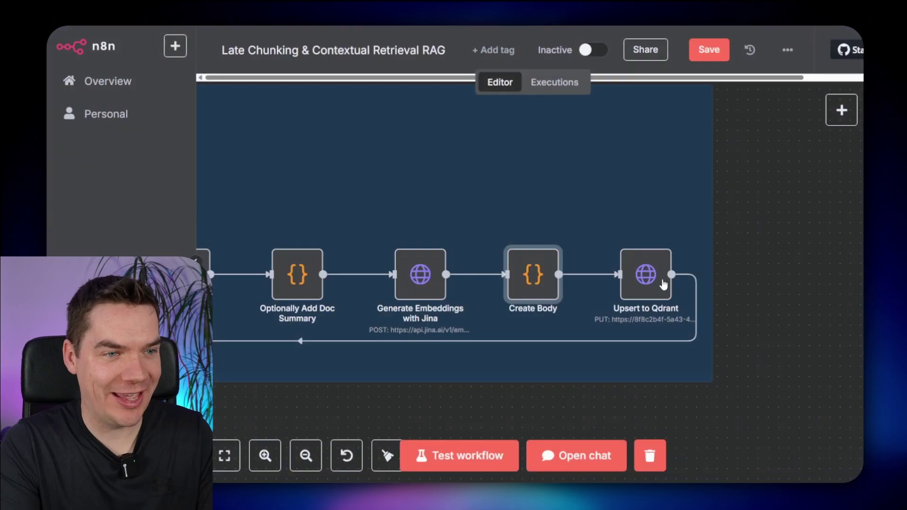
# - Examine the Upsert to Qdrant node's request URL and its JSON body expression, and close the node
pyautogui.doubleClick(664, 258)
pyautogui.moveTo(600, 226); pyautogui.dragTo(618, 229)
pyautogui.click(619, 229)
pyautogui.moveTo(528, 226); pyautogui.dragTo(615, 227)
pyautogui.scroll(-6, 496, 319)
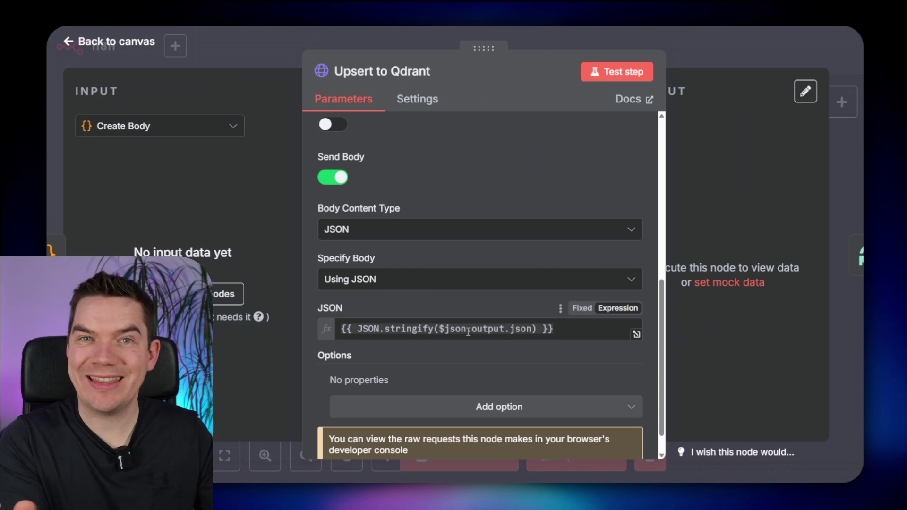
pyautogui.moveTo(468, 333)
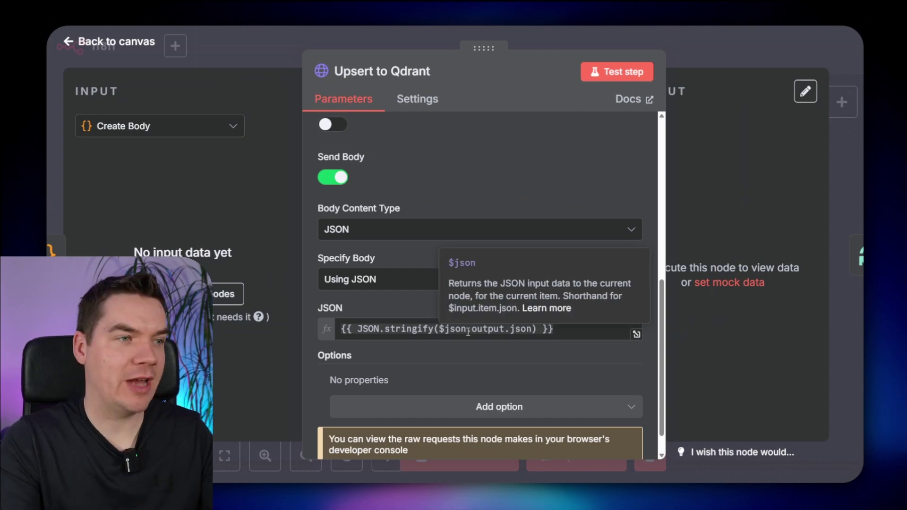
pyautogui.click(732, 38)
# - Save the workflow and reset the vector store by running the Delete Qdrant Collection and Create Qdrant Collection nodes
pyautogui.click(715, 53)
pyautogui.scroll(-3, 761, 248)
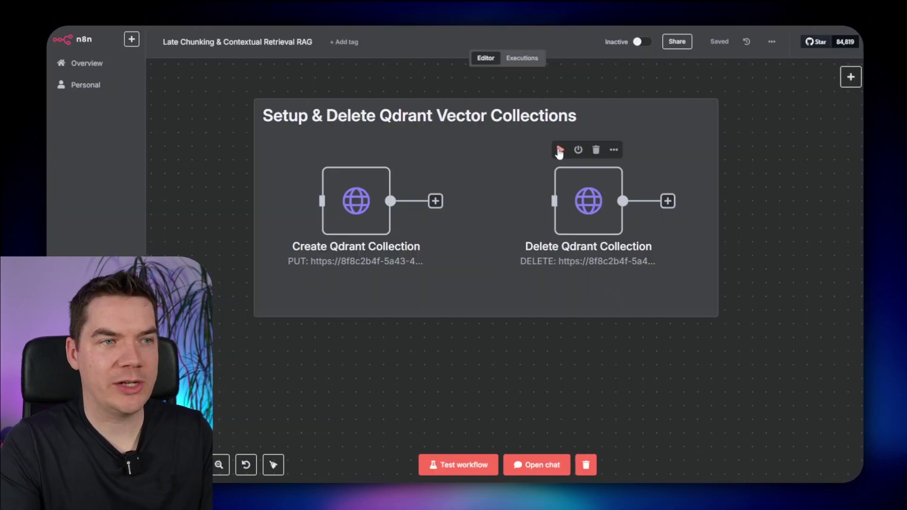
pyautogui.click(560, 150)
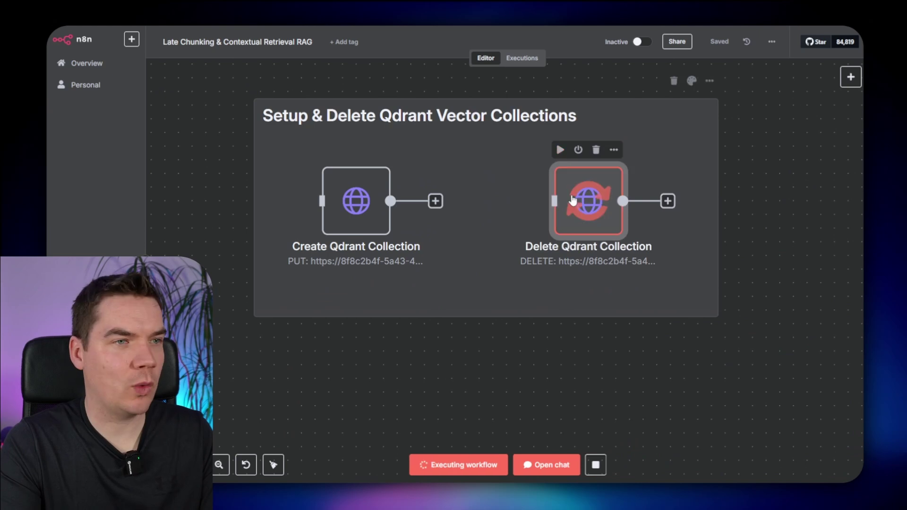
pyautogui.click(327, 150)
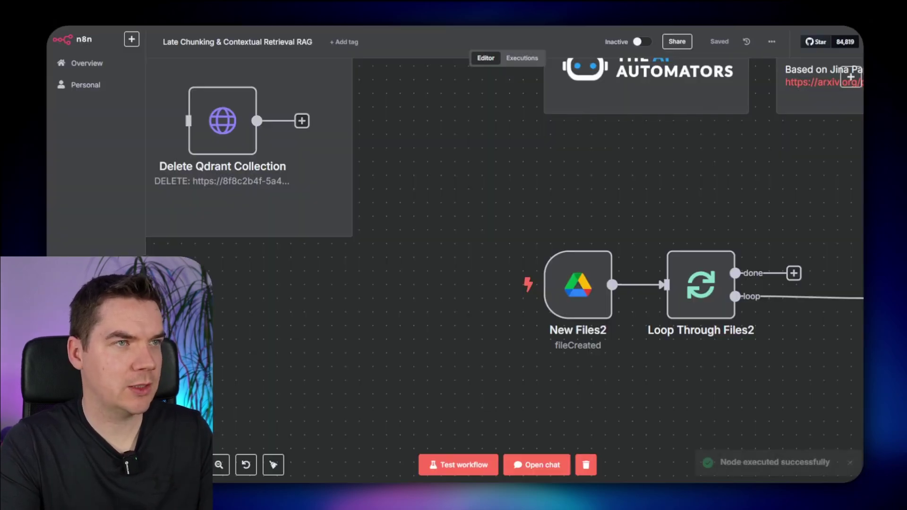
# - Run a test of the whole workflow and follow its execution from New Files2 to the Embedding & Upserting loop
pyautogui.click(455, 464)
pyautogui.hscroll(10, 486, 341)
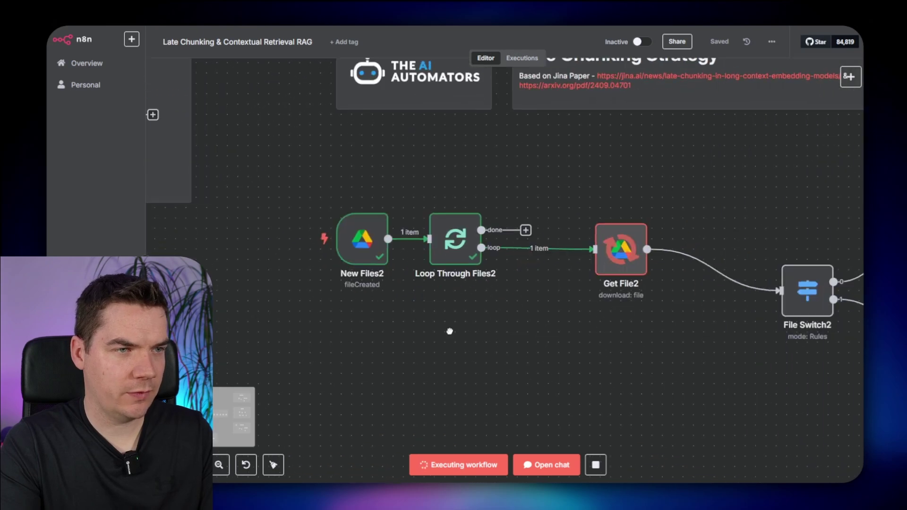
pyautogui.hscroll(5, 643, 379)
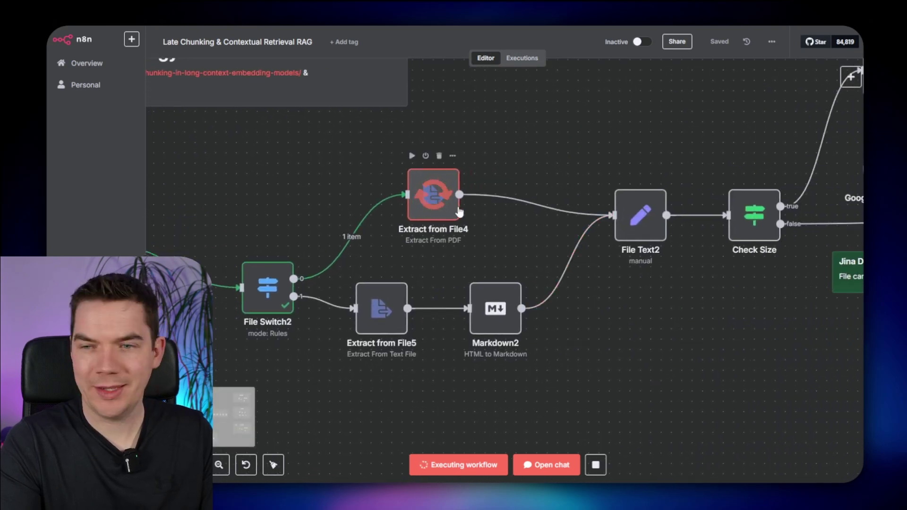
pyautogui.hscroll(10, 707, 345)
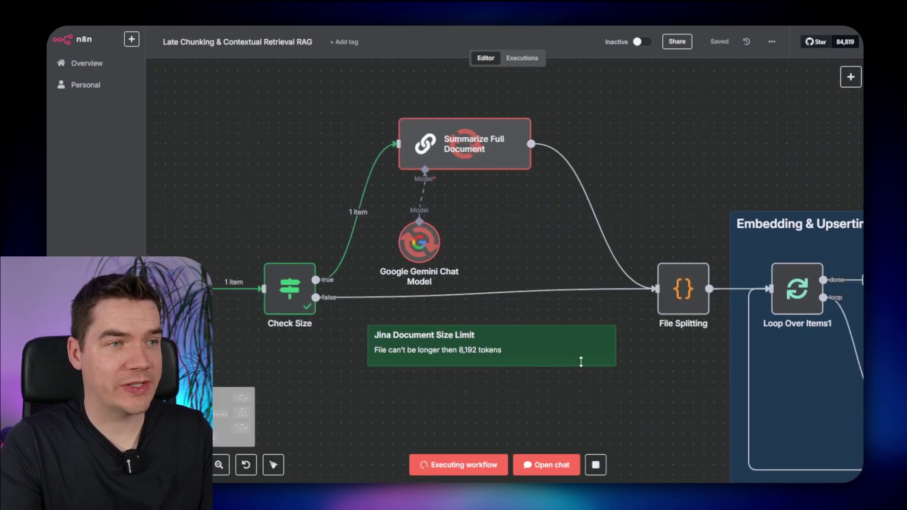
pyautogui.hscroll(10, 510, 206)
pyautogui.scroll(-2, 509, 206)
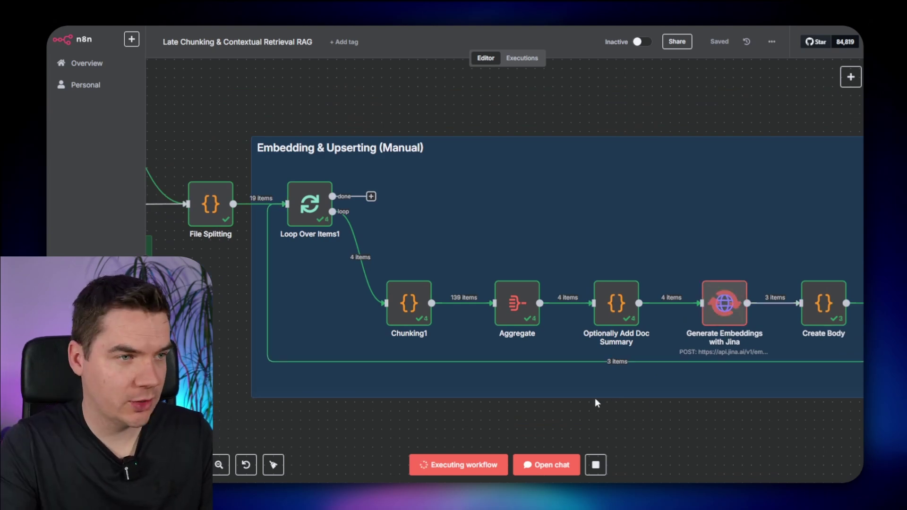
# - Follow the Embedding & Upserting loop's run and browse the points stored in the 22.04.late.chunking Qdrant collection
pyautogui.scroll(2, 439, 361)
pyautogui.scroll(2, 438, 365)
pyautogui.scroll(-2, 432, 283)
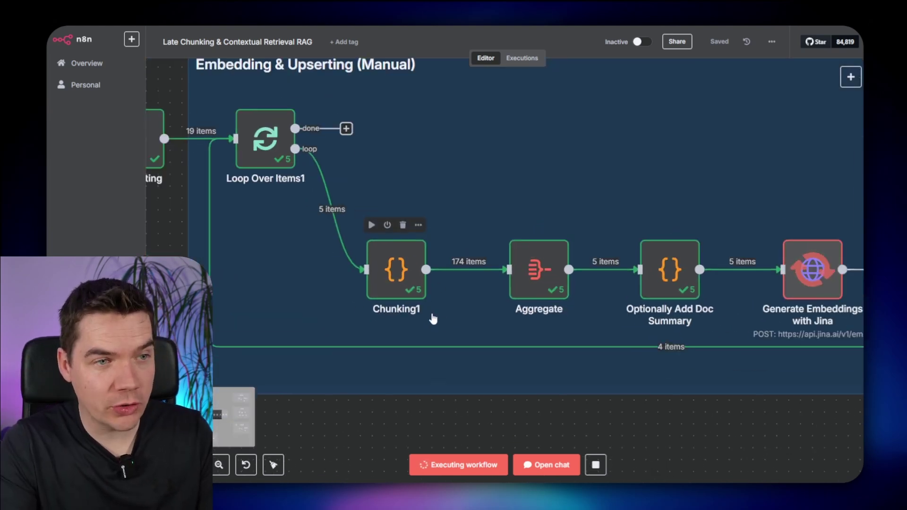
pyautogui.hscroll(8, 414, 306)
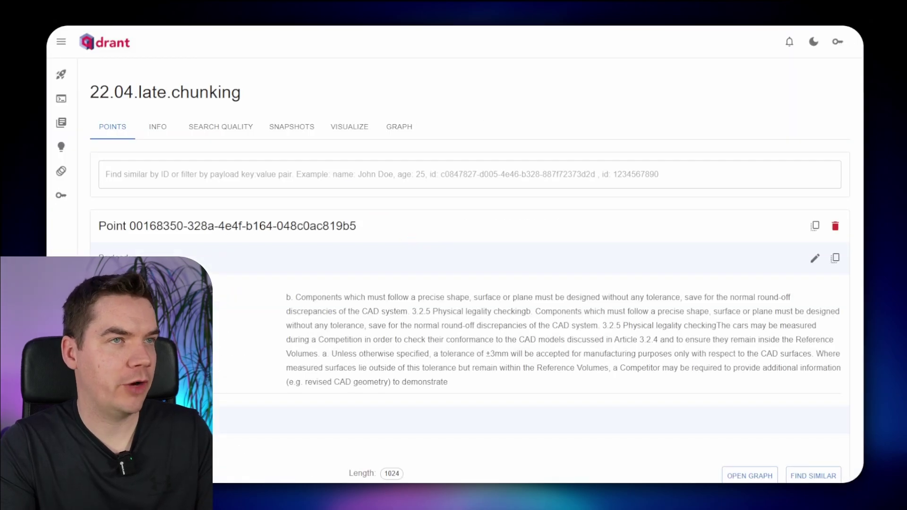
pyautogui.scroll(-4, 480, 199)
pyautogui.scroll(-10, 469, 239)
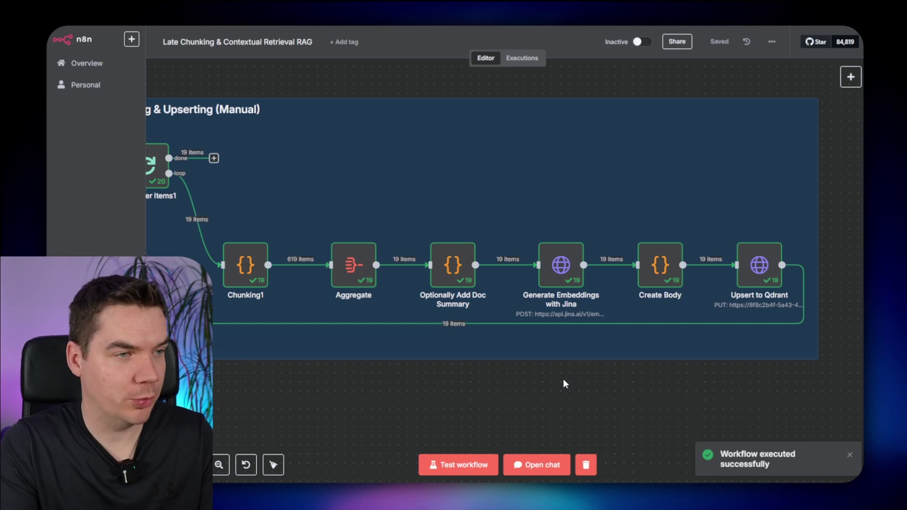
# - Examine the Generate Embeddings with Jina node's request body and its run 6 of 19 output, collapse the data array, and close the node
pyautogui.scroll(3, 563, 378)
pyautogui.doubleClick(567, 204)
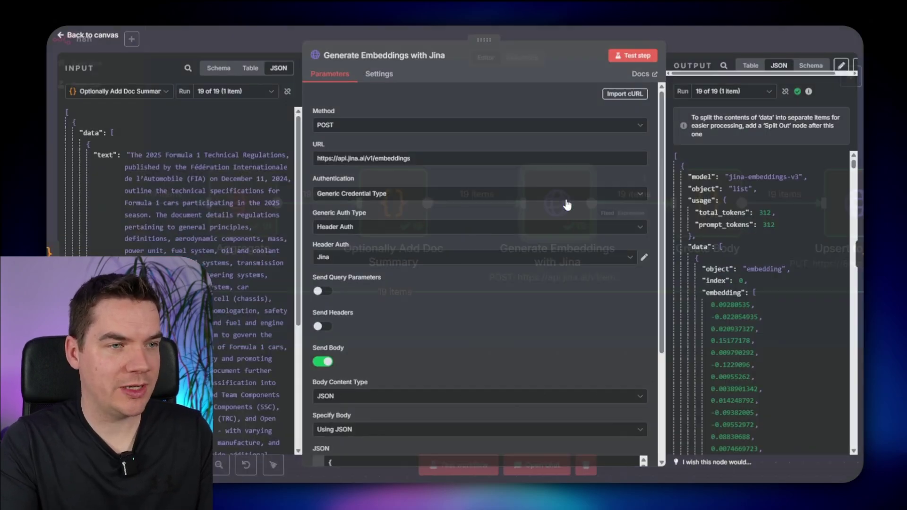
pyautogui.moveTo(667, 139); pyautogui.dragTo(505, 139)
pyautogui.click(572, 93)
pyautogui.scroll(5, 572, 156)
pyautogui.click(567, 110)
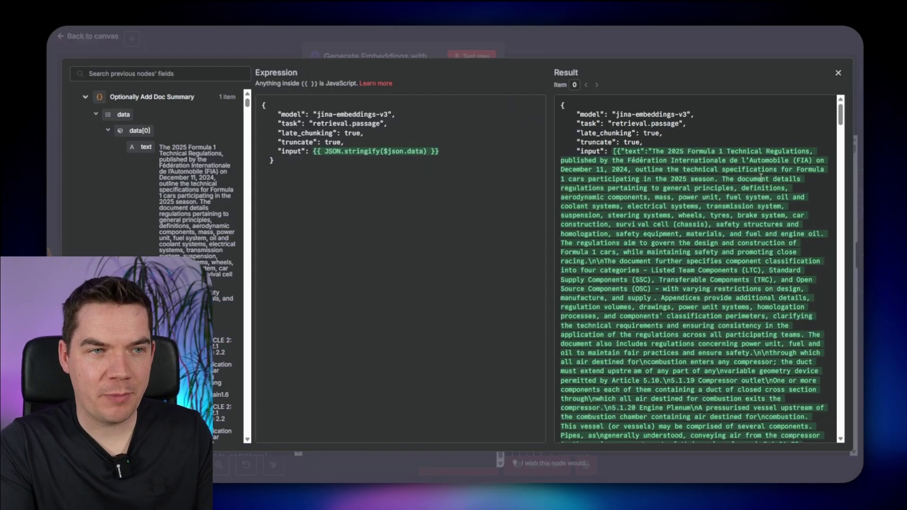
pyautogui.moveTo(842, 120); pyautogui.dragTo(842, 303)
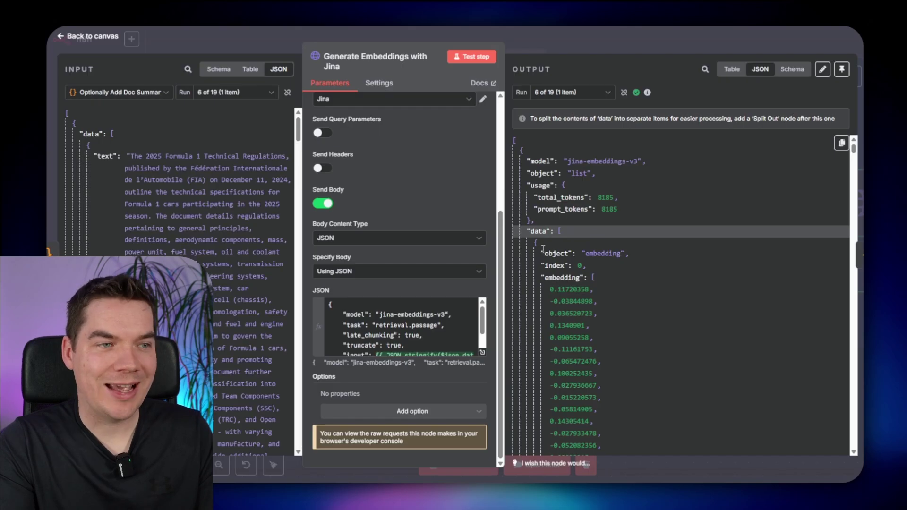
pyautogui.click(560, 231)
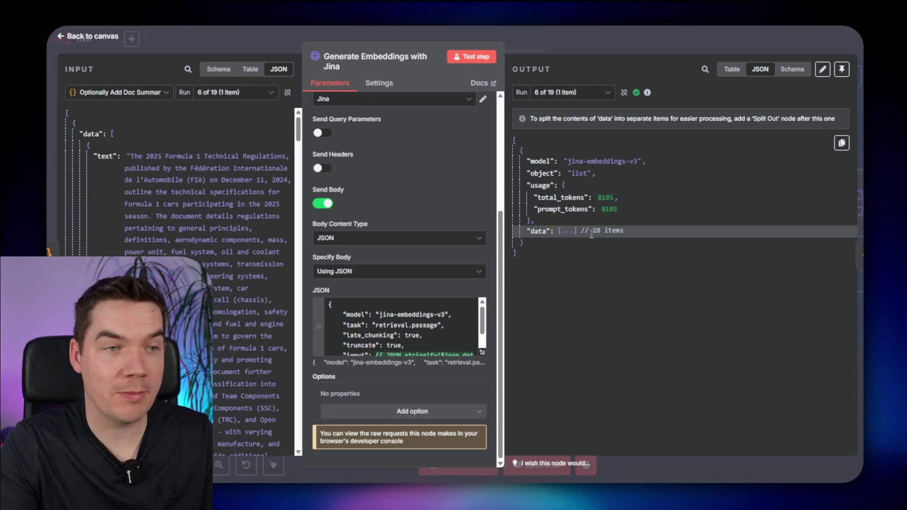
pyautogui.click(567, 237)
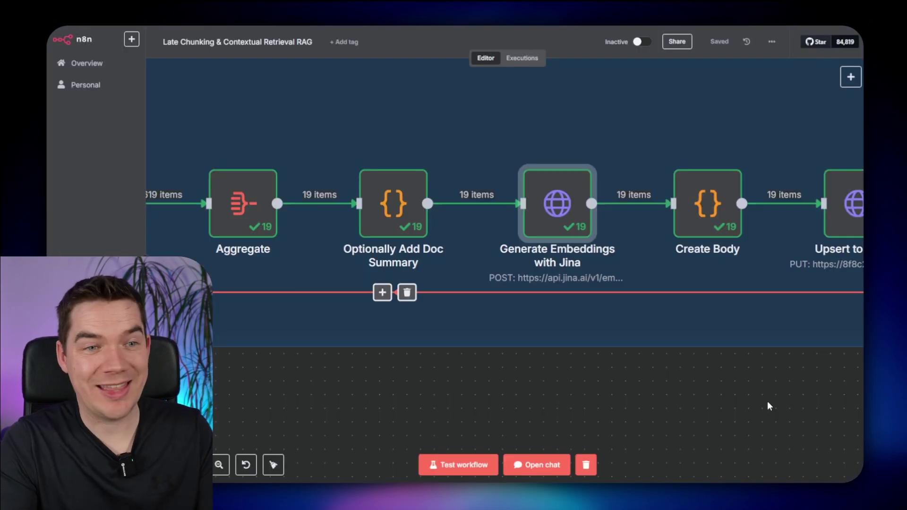
# - Ask the Late Chunking Inference agent "Do aero parts on an F1 car have to stay still" in the chat and follow its execution
pyautogui.moveTo(832, 373); pyautogui.dragTo(615, 379)
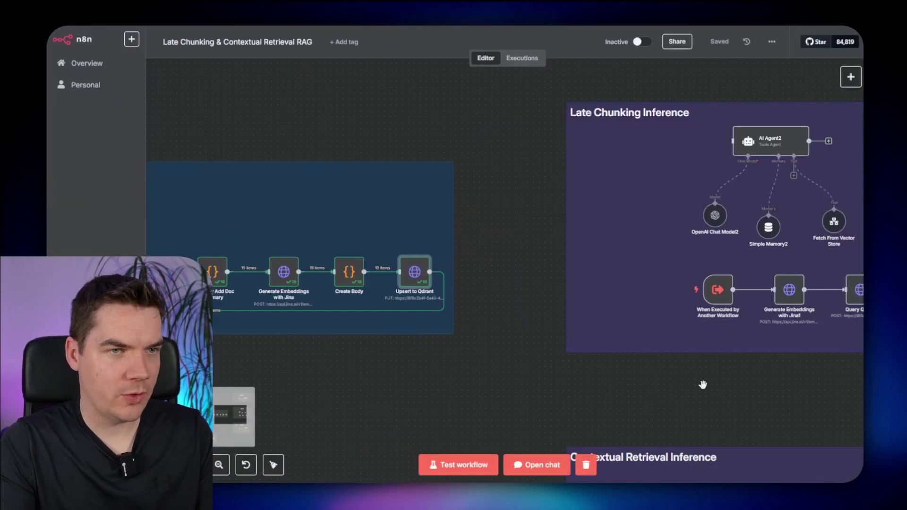
pyautogui.hscroll(5, 671, 382)
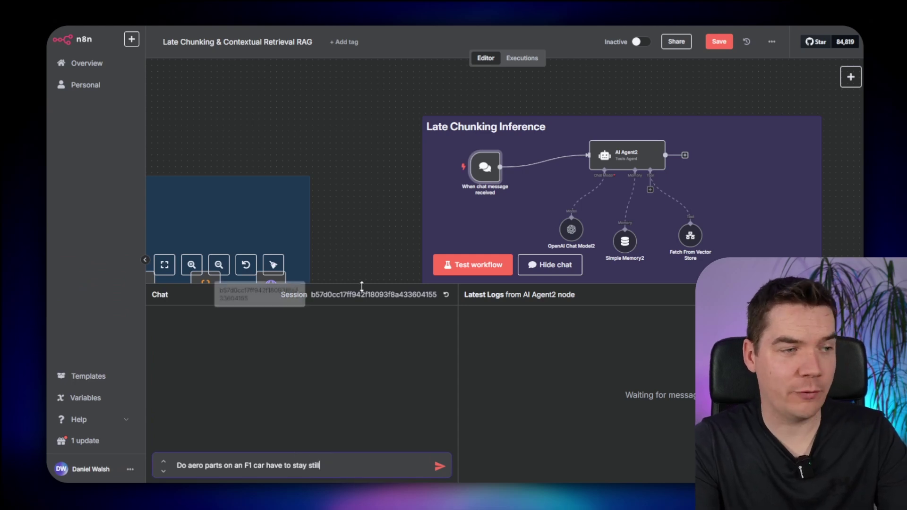
pyautogui.press('Return')
pyautogui.scroll(2, 378, 186)
pyautogui.keyDown('ctrl'); pyautogui.scroll(3, 378, 186); pyautogui.keyUp('ctrl')
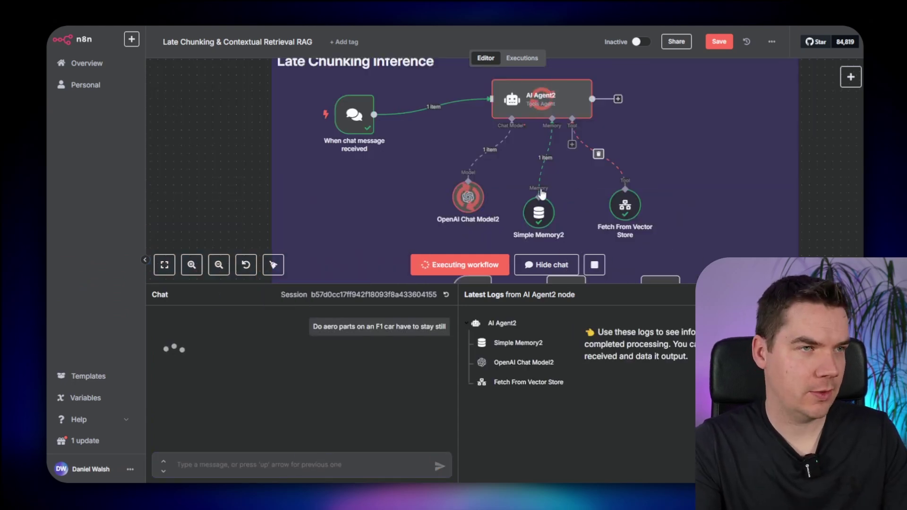
pyautogui.scroll(-3, 624, 215)
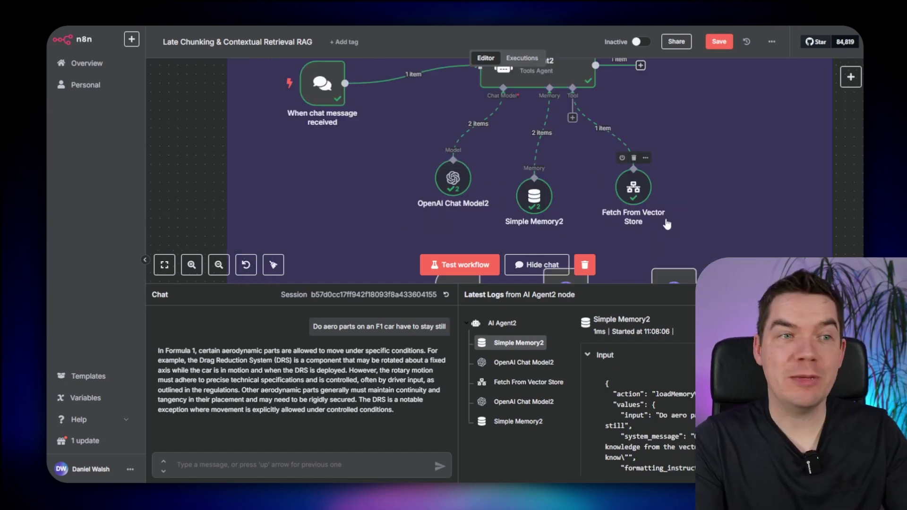
# - Examine the Fetch From Vector Store tool's sub-workflow and its When Executed by Another Workflow trigger
pyautogui.scroll(-2, 643, 208)
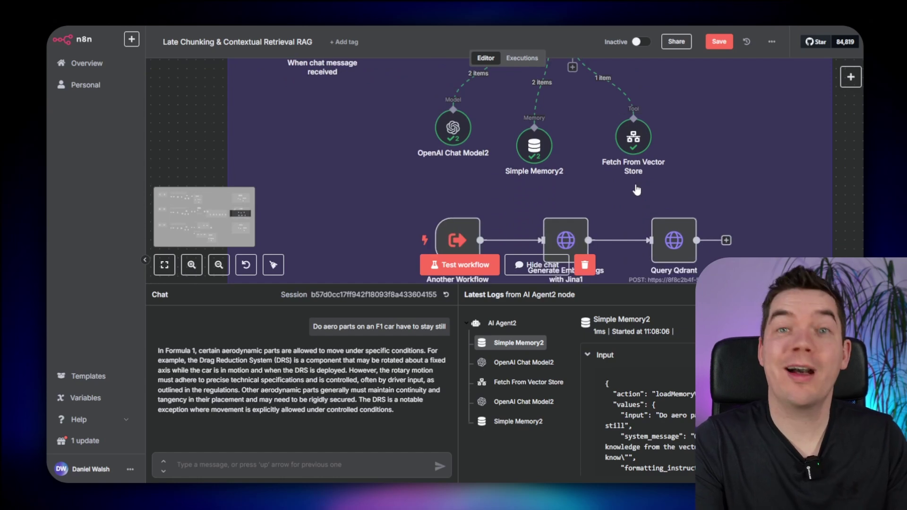
pyautogui.scroll(-2, 633, 192)
pyautogui.scroll(3, 623, 184)
pyautogui.scroll(2, 661, 137)
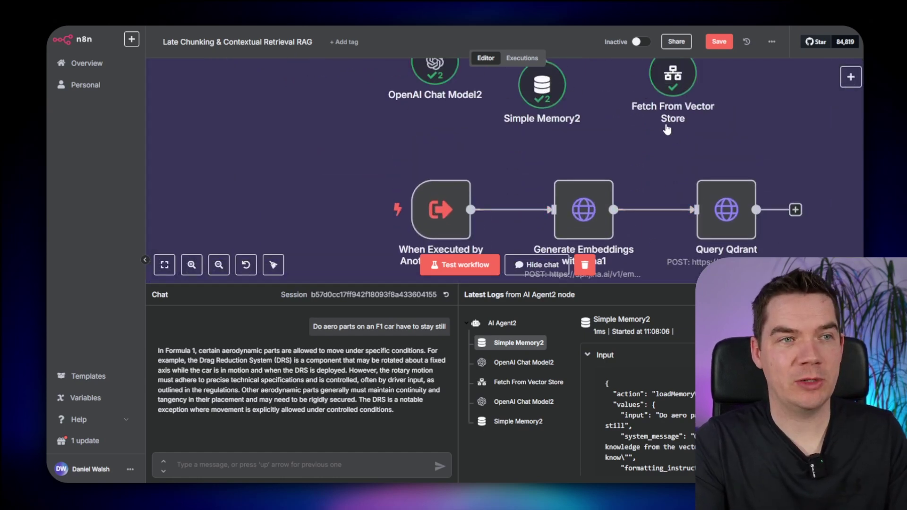
pyautogui.scroll(-2, 667, 128)
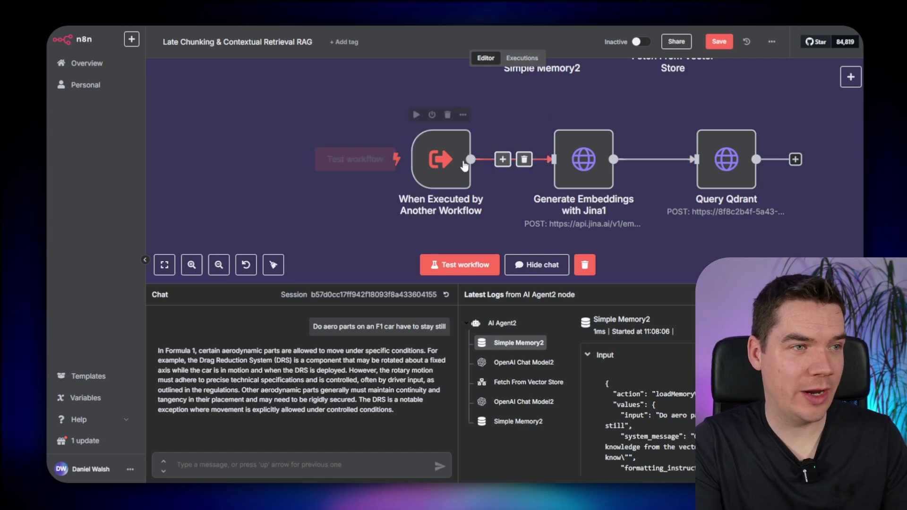
pyautogui.doubleClick(440, 157)
pyautogui.moveTo(424, 130); pyautogui.dragTo(577, 129)
pyautogui.click(597, 46)
# - Examine the input query and returned embedding in the sub-execution's Generate Embeddings with Jina1 node, and close the node
pyautogui.doubleClick(285, 304)
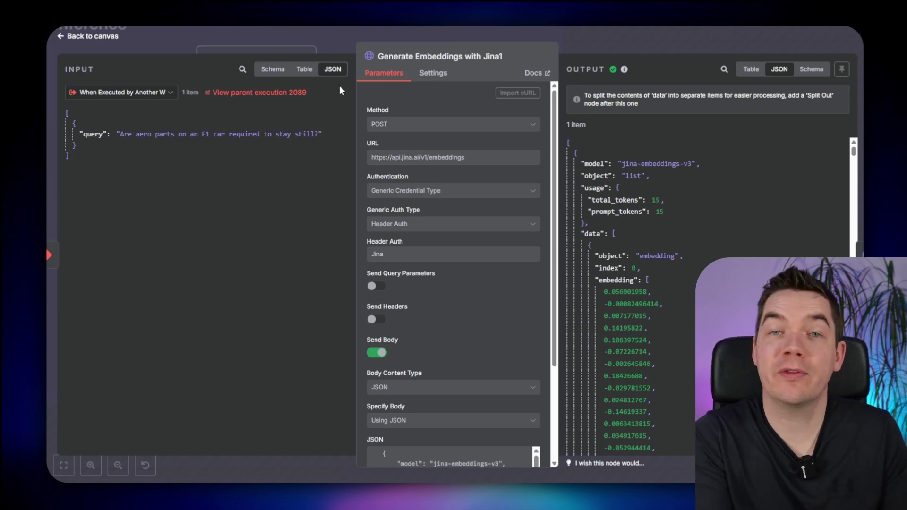
pyautogui.scroll(-5, 655, 341)
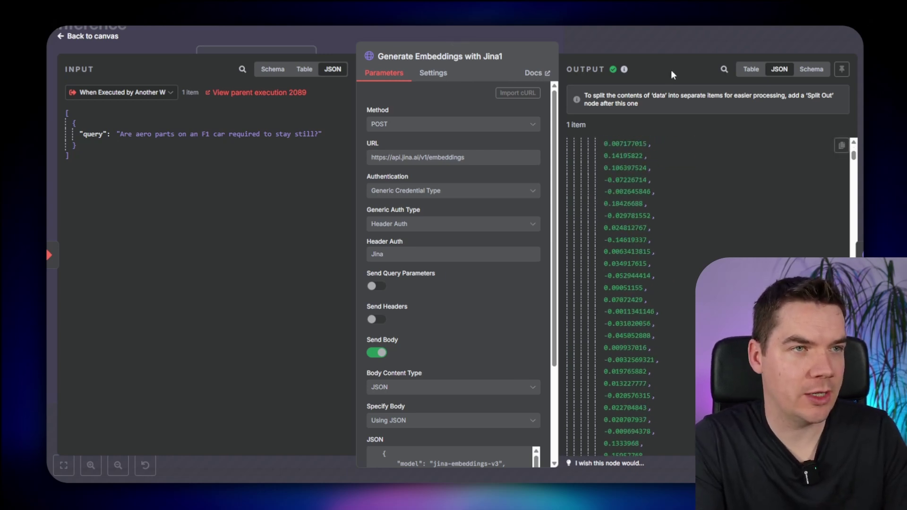
pyautogui.press('Escape')
# - Open the Query Qdrant node and review the returned points and scores, collapsing each point's payload
pyautogui.doubleClick(655, 341)
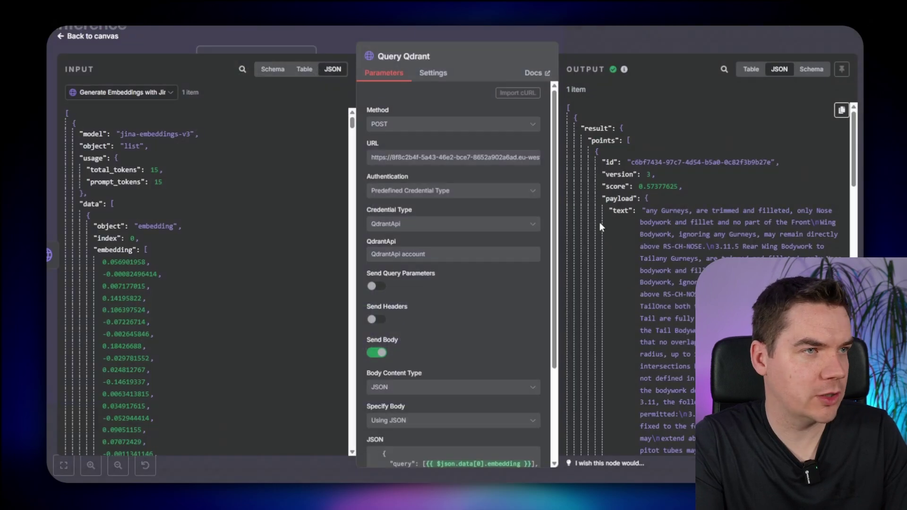
pyautogui.scroll(-1, 474, 310)
pyautogui.scroll(-2, 657, 284)
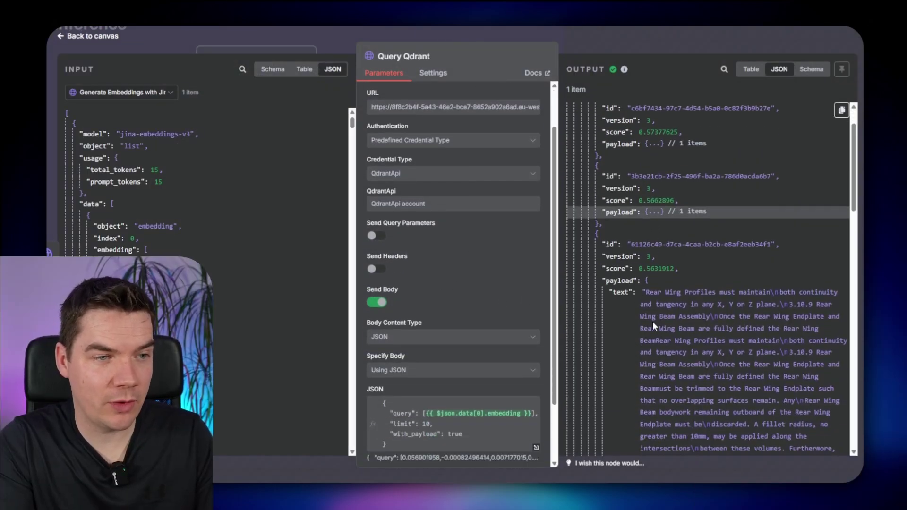
pyautogui.click(648, 349)
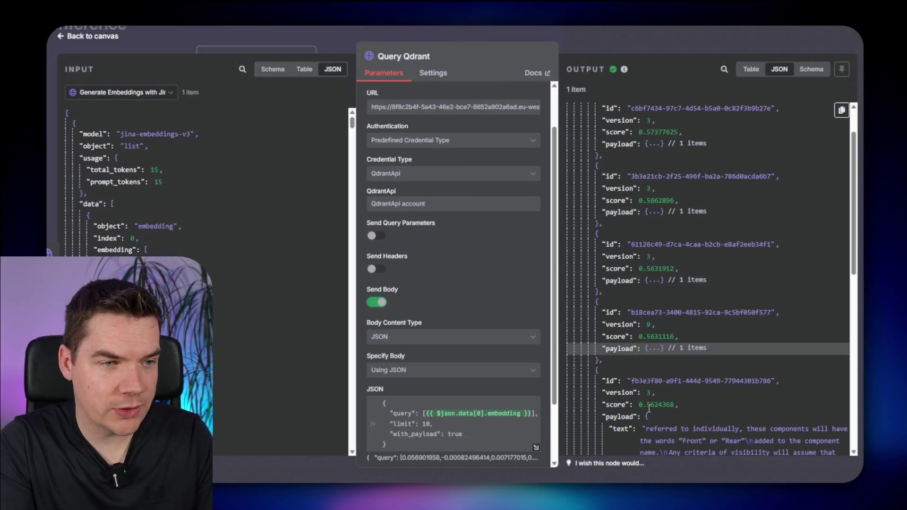
pyautogui.scroll(-2, 652, 378)
pyautogui.click(657, 308)
pyautogui.scroll(-1, 656, 327)
pyautogui.click(656, 326)
pyautogui.scroll(-1, 654, 331)
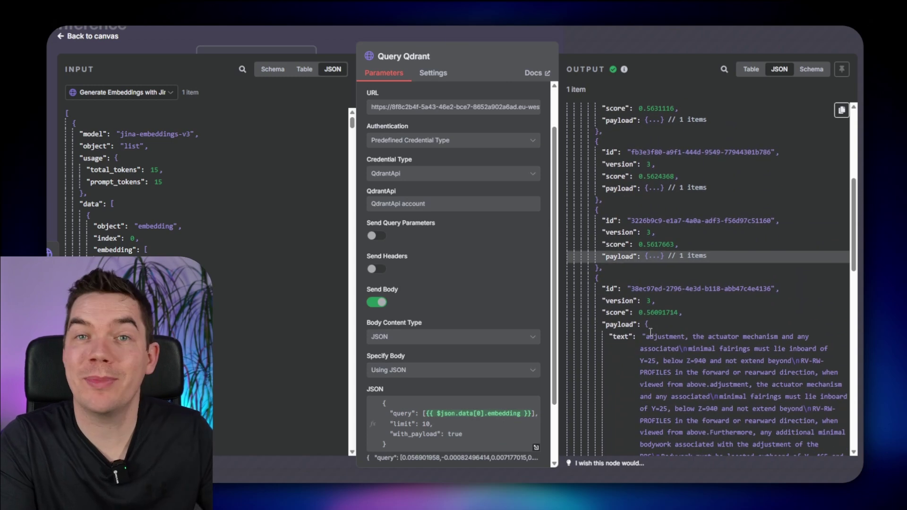
pyautogui.click(648, 325)
pyautogui.scroll(-1, 648, 340)
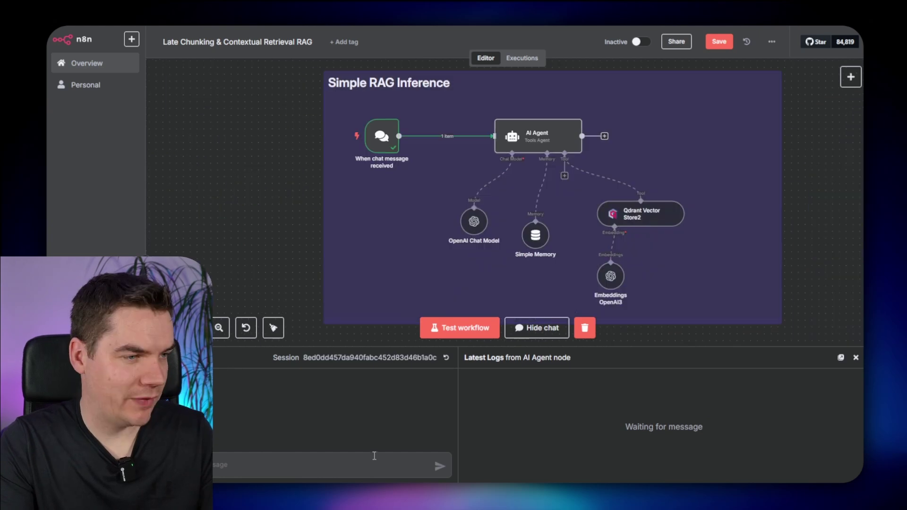
# - Ask the Simple RAG Inference agent "Do aero parts on an F1 car have to stay still" and reduce the chat panel's height
pyautogui.click(370, 458)
pyautogui.hotkey('ctrl', 'v')
pyautogui.press('Return')
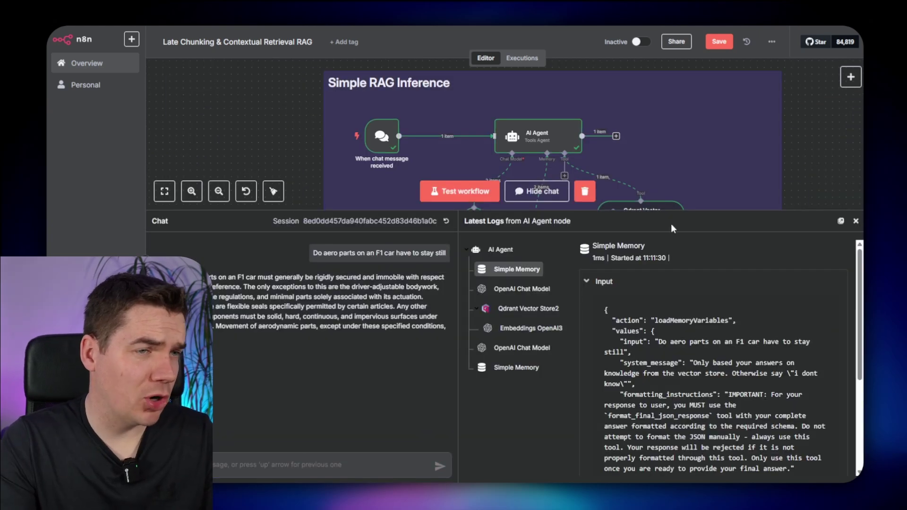
pyautogui.moveTo(692, 215); pyautogui.dragTo(692, 338)
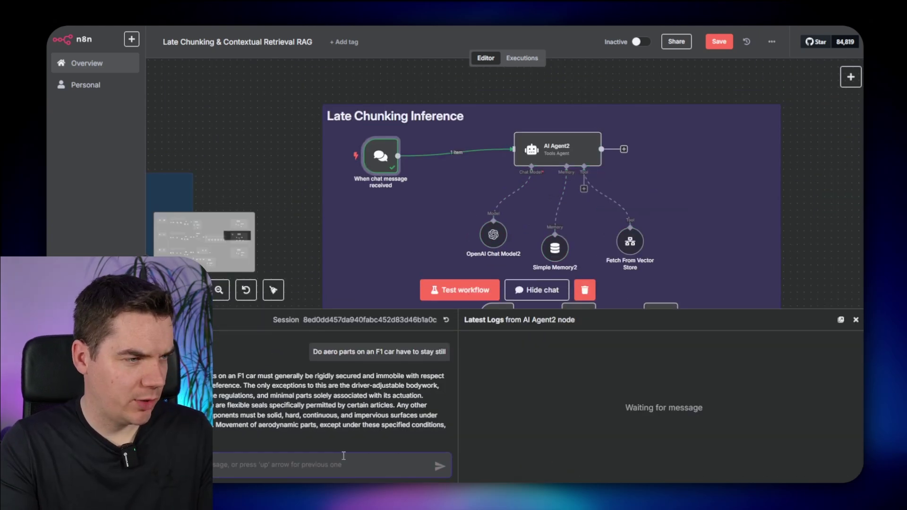
# - Ask the Late Chunking Inference agent "What parts make up the engine's turbo system?" in the chat
pyautogui.click(344, 461)
pyautogui.write("What parts make up the engine's turbo system?")
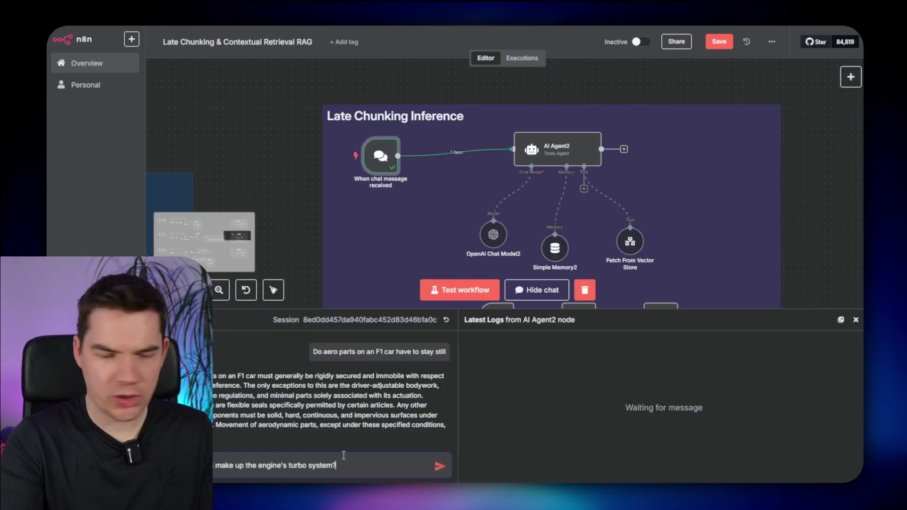
pyautogui.press('Return')
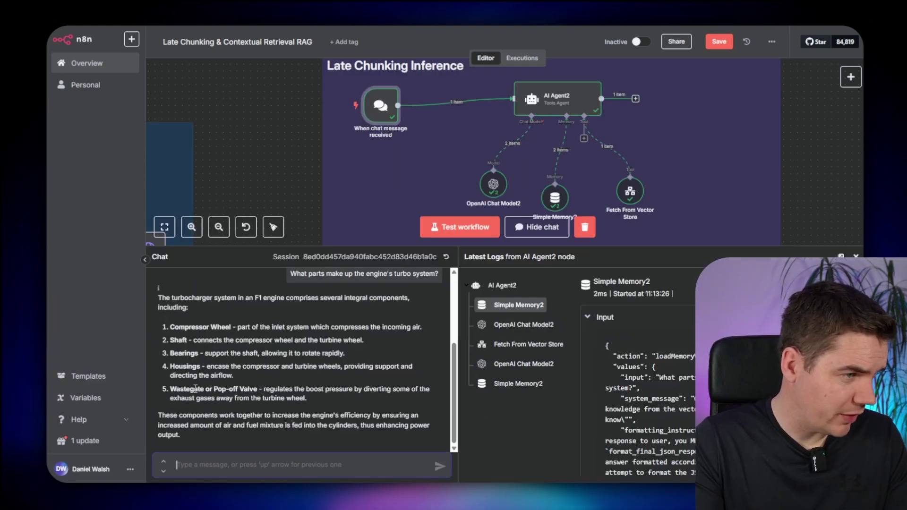
# - Examine the points and scores returned by the Fetch From Vector Store tool for the turbo system query, and close the node
pyautogui.doubleClick(630, 191)
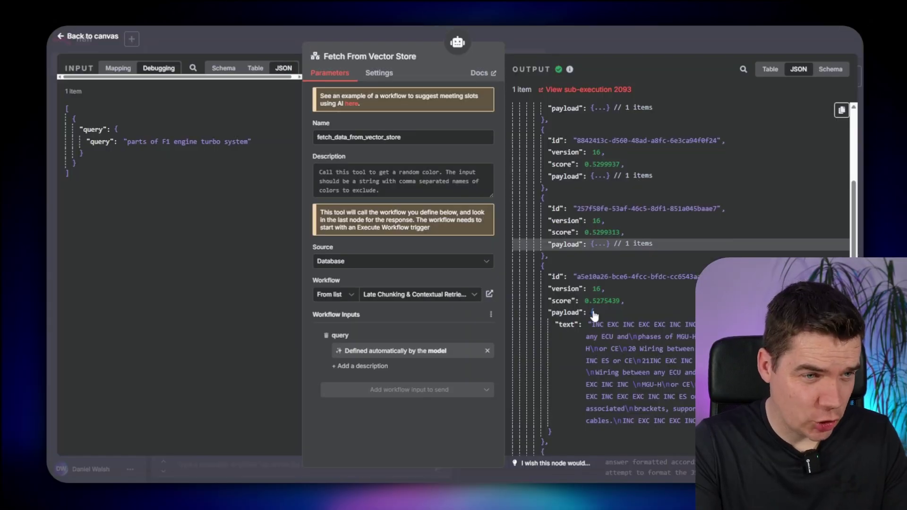
pyautogui.scroll(-5, 594, 315)
pyautogui.press('Escape')
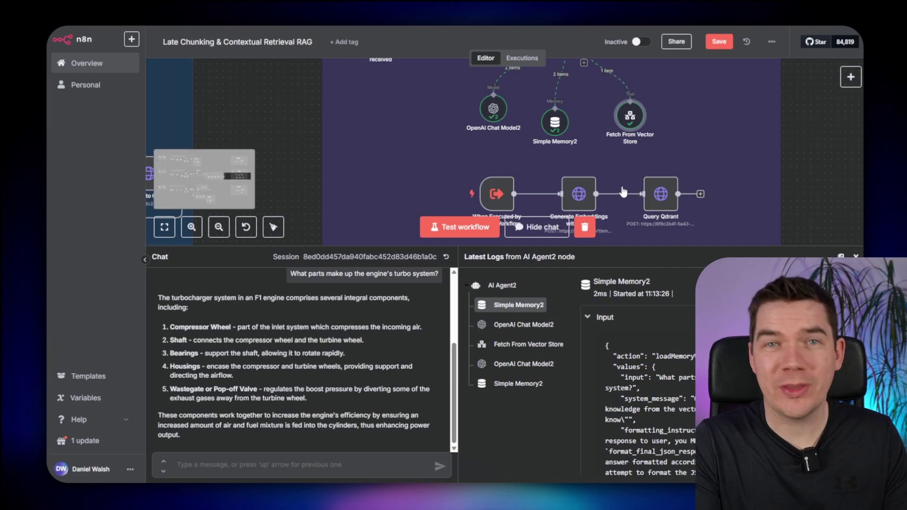
# - Go to the Simple RAG Inference flow and compare its agent's turbo system answer with the late chunking one
pyautogui.moveTo(651, 246); pyautogui.dragTo(651, 274)
pyautogui.scroll(-3, 573, 186)
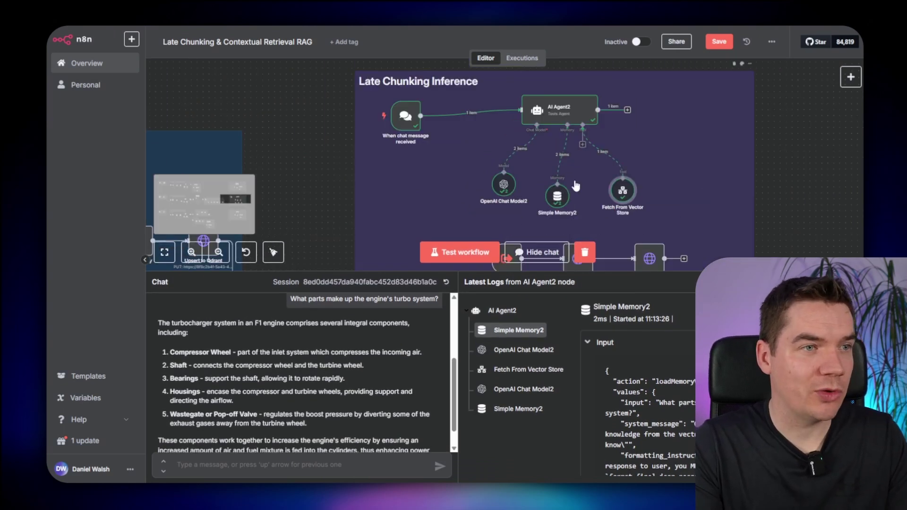
pyautogui.scroll(6, 442, 174)
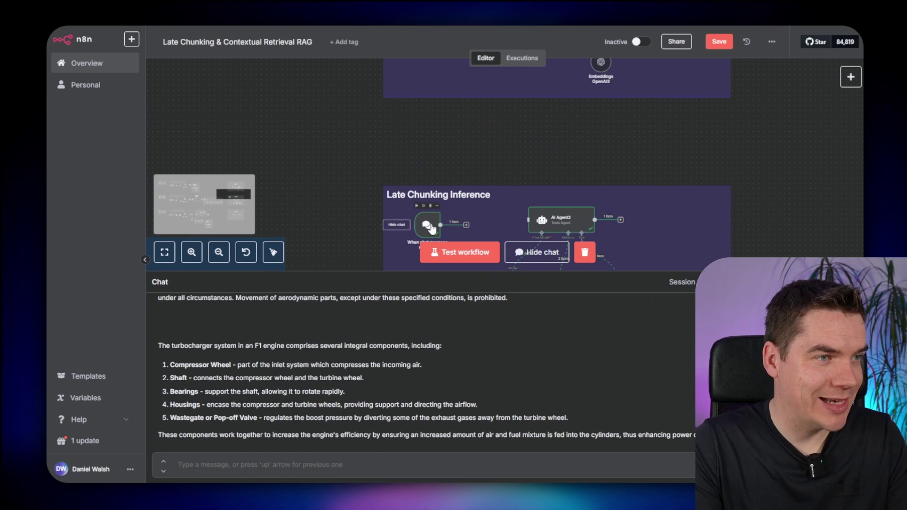
pyautogui.scroll(3, 443, 192)
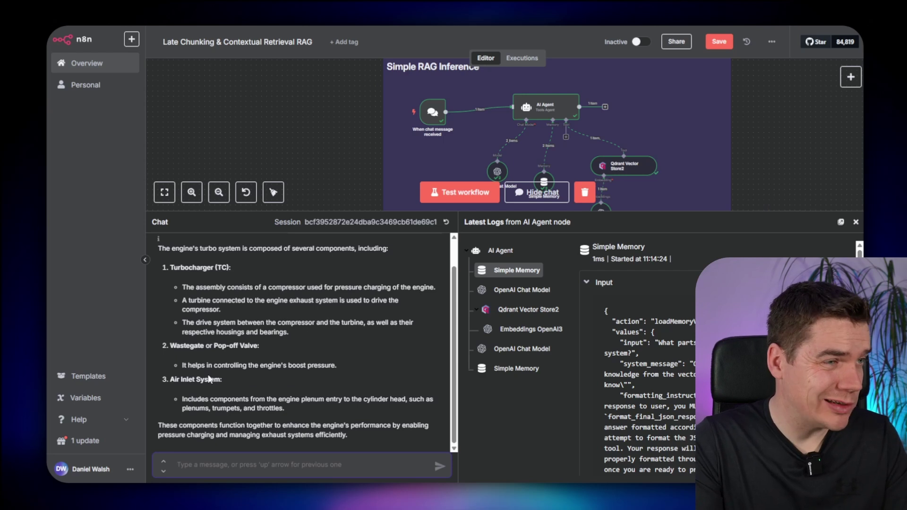
pyautogui.moveTo(733, 213); pyautogui.dragTo(733, 215)
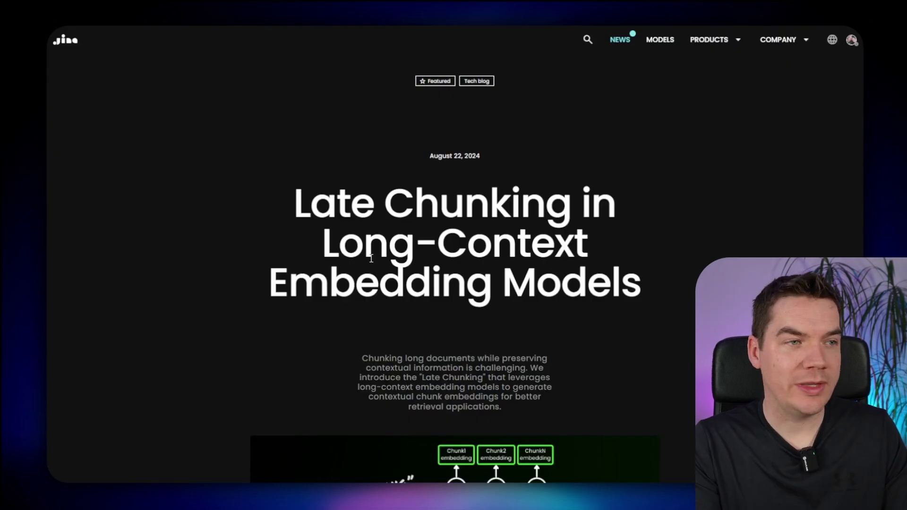
# - Read Jina's late chunking article from its title to the BEIR evaluation and the chart of improvement against document length
pyautogui.scroll(-20, 357, 243)
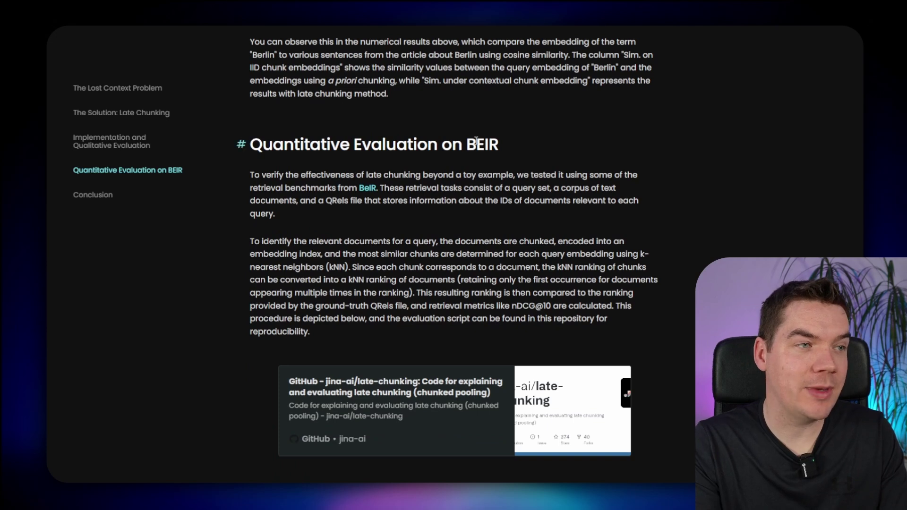
pyautogui.scroll(-15, 267, 299)
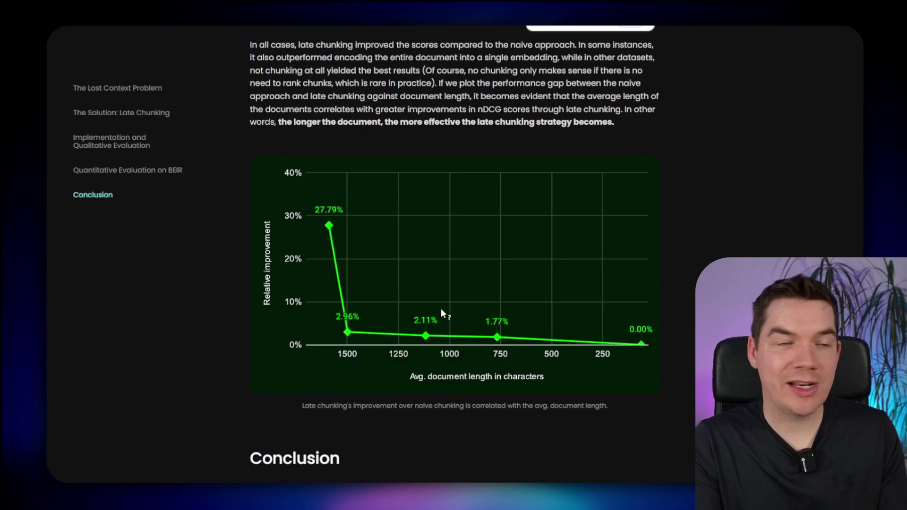
pyautogui.scroll(-1, 435, 313)
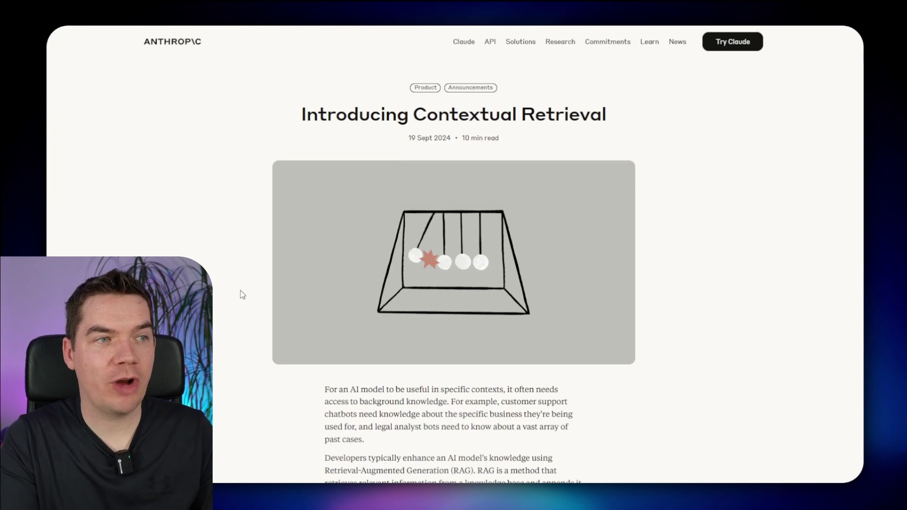
# - Read Anthropic's Introducing Contextual Retrieval article from its title through the RAG primer and Standard RAG diagram to the contextualized chunk example
pyautogui.scroll(-4, 272, 300)
pyautogui.scroll(3, 265, 307)
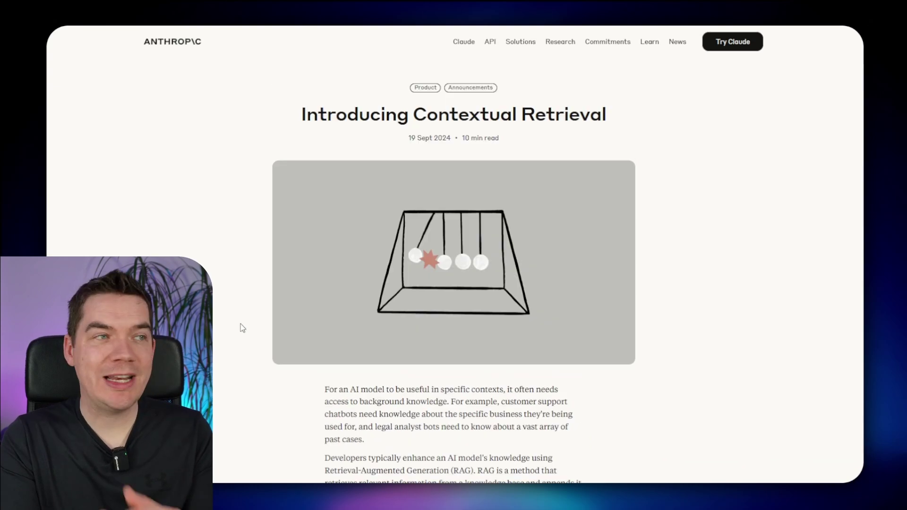
pyautogui.scroll(-5, 232, 331)
pyautogui.scroll(-4, 232, 331)
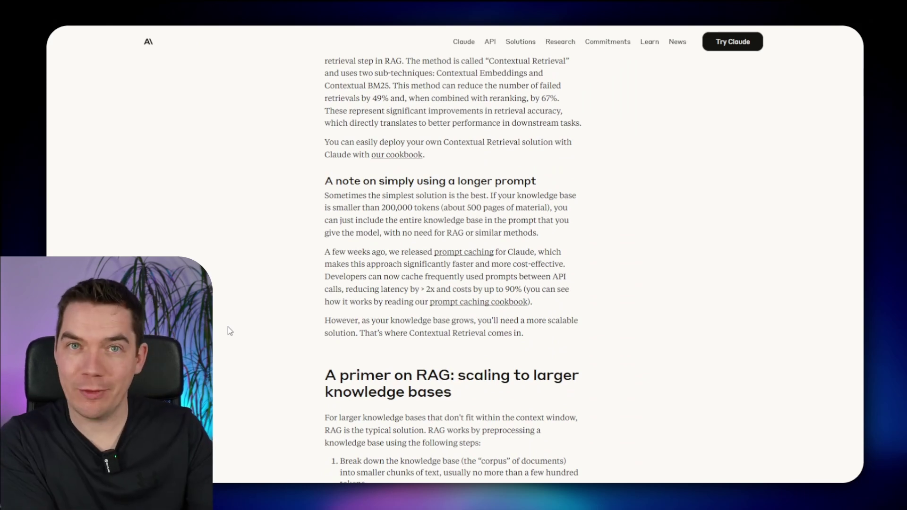
pyautogui.scroll(-2, 231, 338)
pyautogui.scroll(-12, 233, 340)
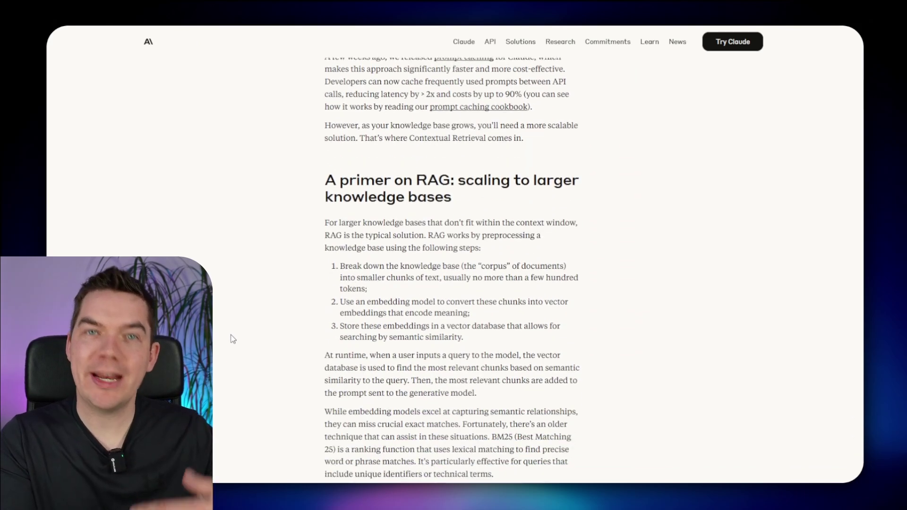
pyautogui.scroll(-18, 232, 354)
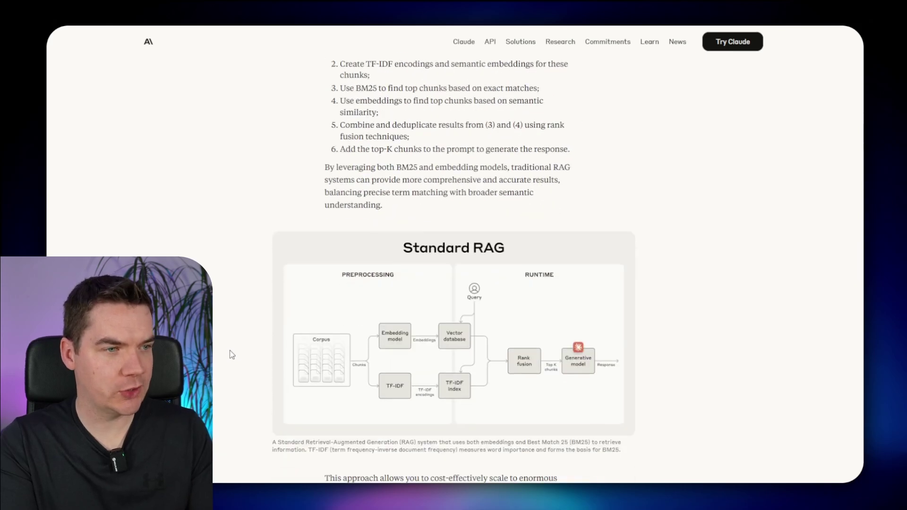
pyautogui.scroll(1, 240, 345)
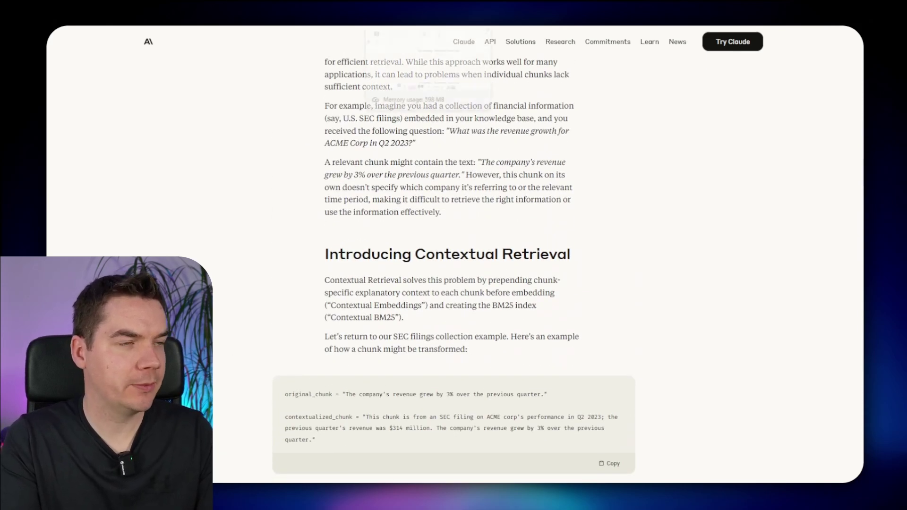
# - Switch to the FigJam board and uncover the LLM and Context stages of the Contextual Retrieval import diagram
pyautogui.hotkey('alt', 'Tab')
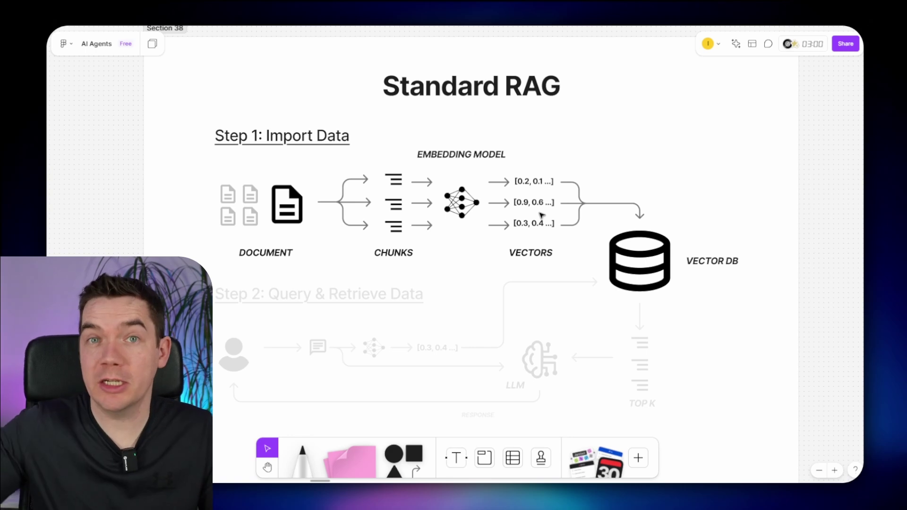
pyautogui.press('Right')
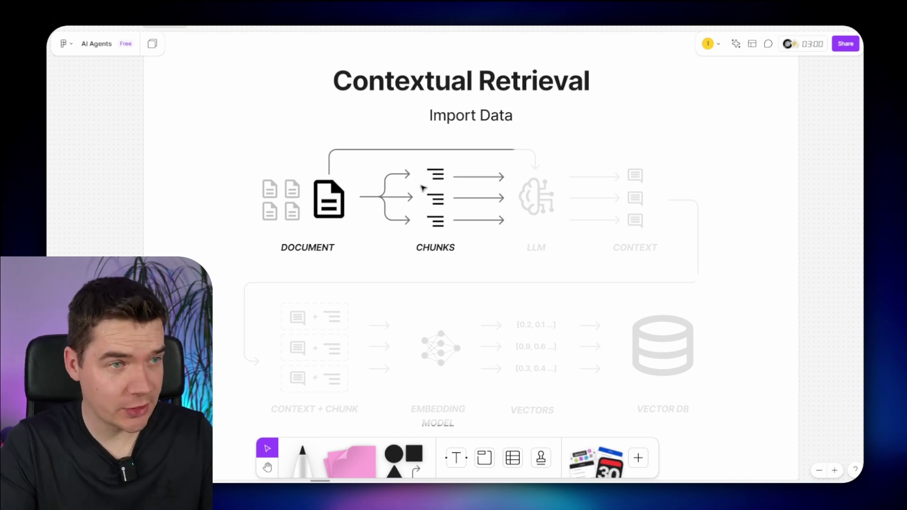
pyautogui.click(712, 138)
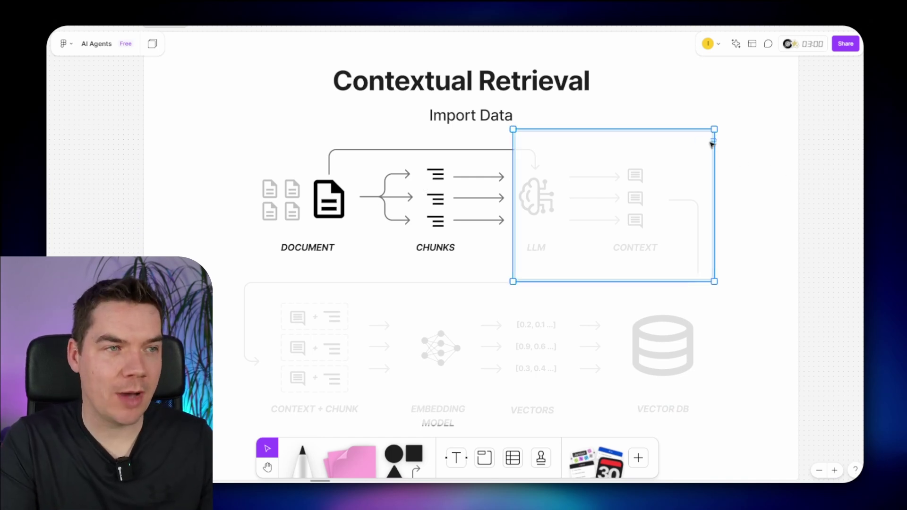
pyautogui.moveTo(513, 159); pyautogui.dragTo(568, 161)
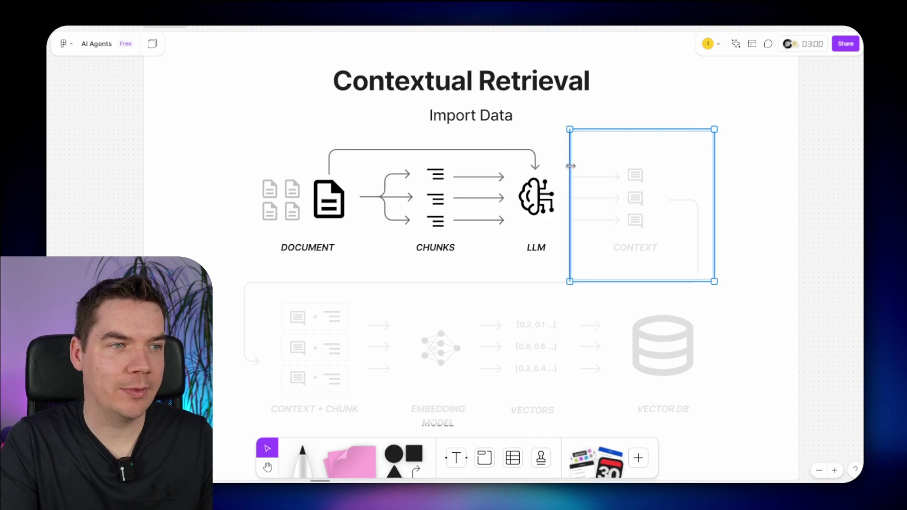
pyautogui.press('Escape')
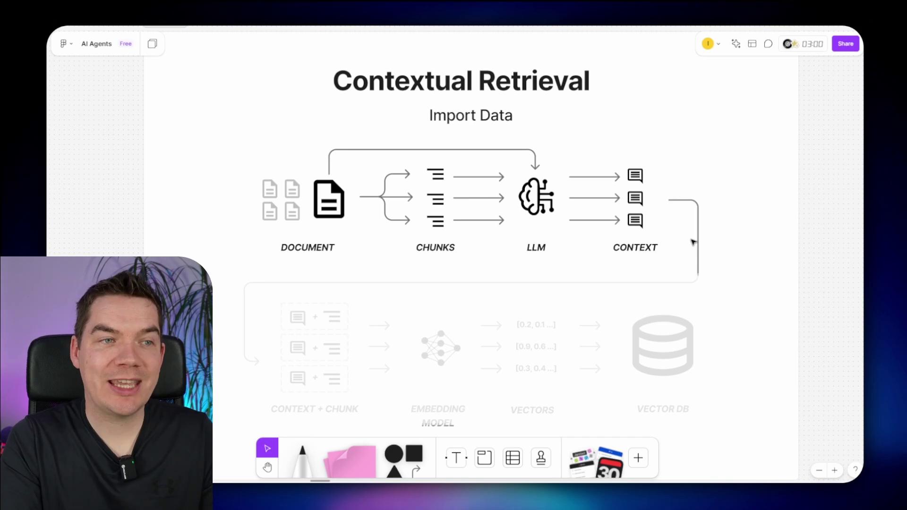
# - Uncover the diagram's remaining stages from Context + Chunk through Embedding Model and Vectors to Vector DB, and review the complete import flow
pyautogui.scroll(-1, 708, 223)
pyautogui.scroll(-2, 638, 170)
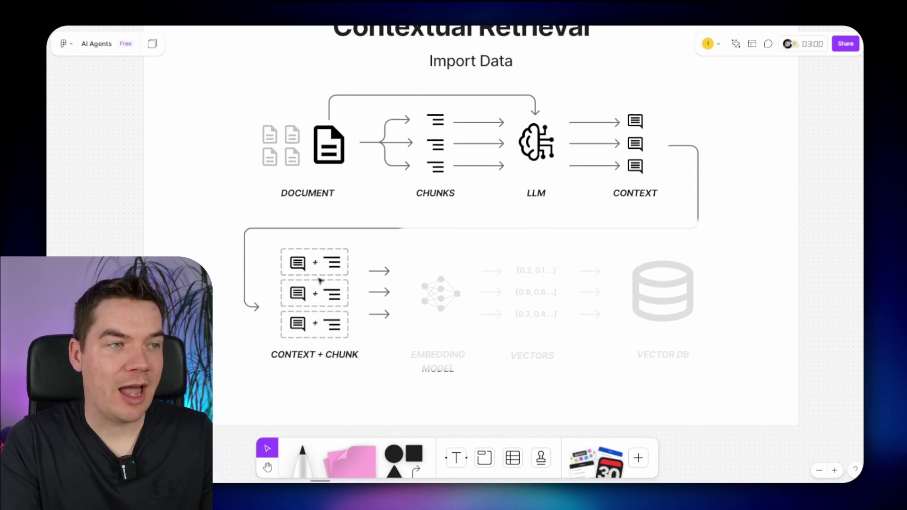
pyautogui.scroll(-2, 307, 272)
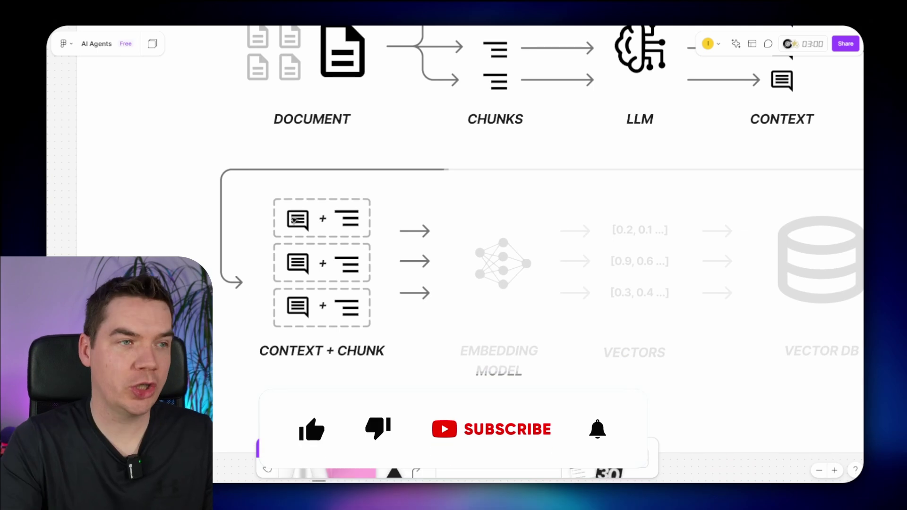
pyautogui.click(448, 201)
pyautogui.moveTo(448, 201); pyautogui.dragTo(741, 171)
pyautogui.hscroll(5, 694, 217)
pyautogui.click(636, 152)
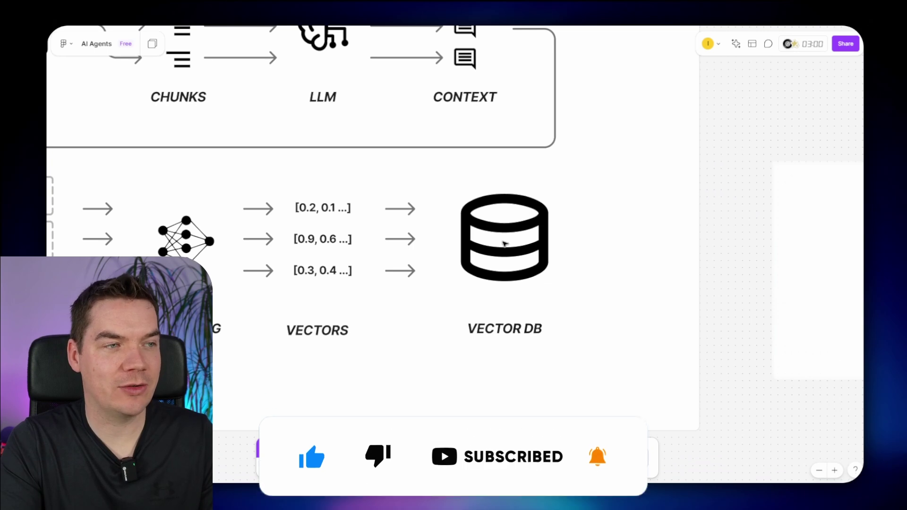
pyautogui.hscroll(-5, 492, 263)
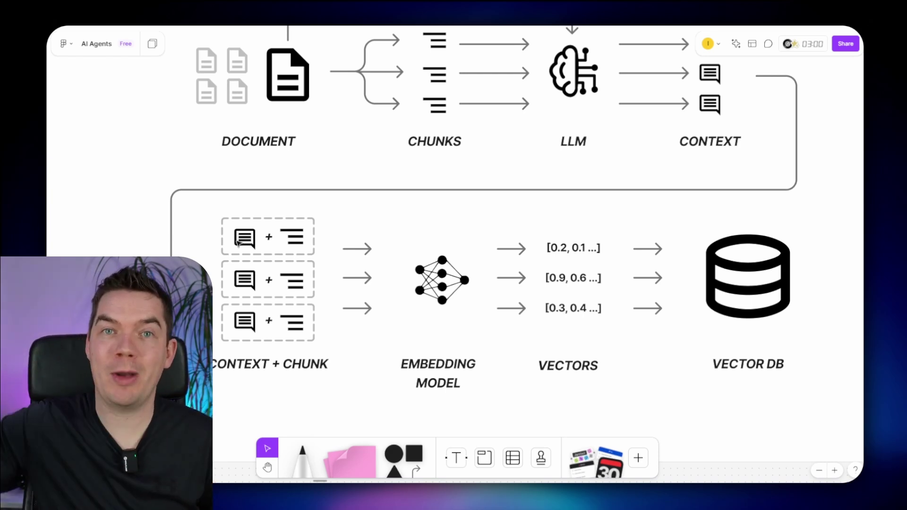
pyautogui.hotkey('shift', '1')
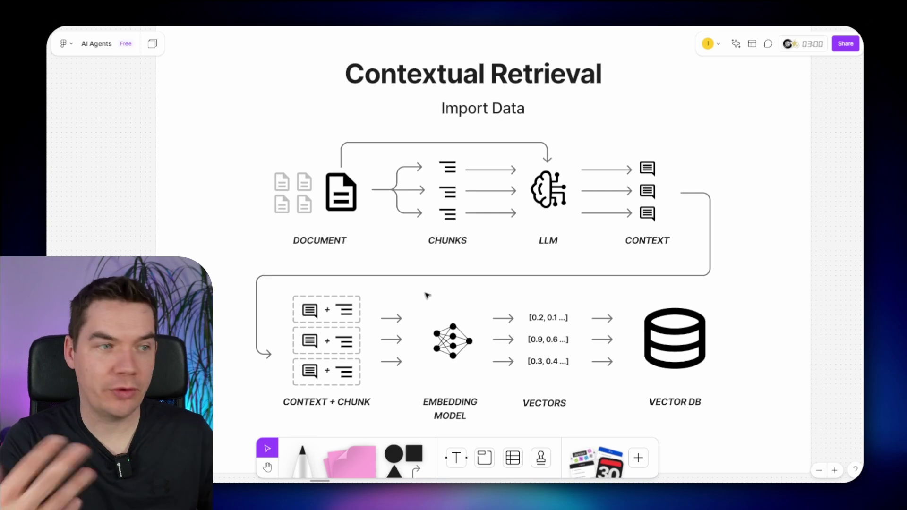
pyautogui.scroll(-1, 427, 296)
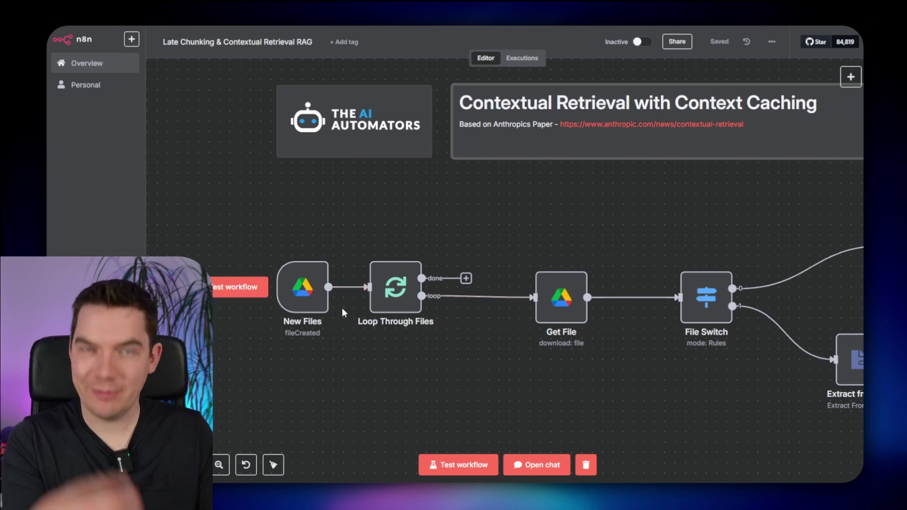
# - Follow the Contextual Retrieval with Context Caching flow in n8n to Estimate Token Length, examine its JavaScript, and close the node
pyautogui.hscroll(10, 650, 391)
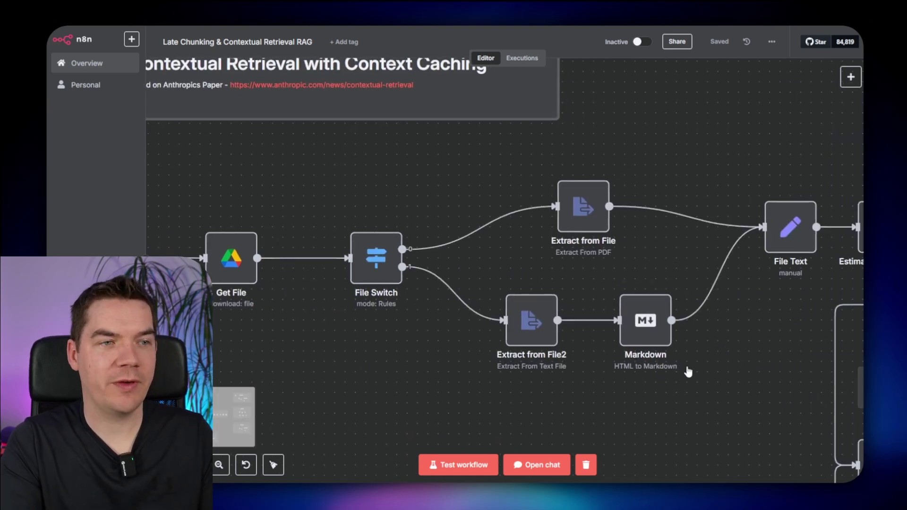
pyautogui.hscroll(8, 566, 364)
pyautogui.scroll(2, 470, 256)
pyautogui.scroll(2, 470, 256)
pyautogui.hscroll(3, 520, 226)
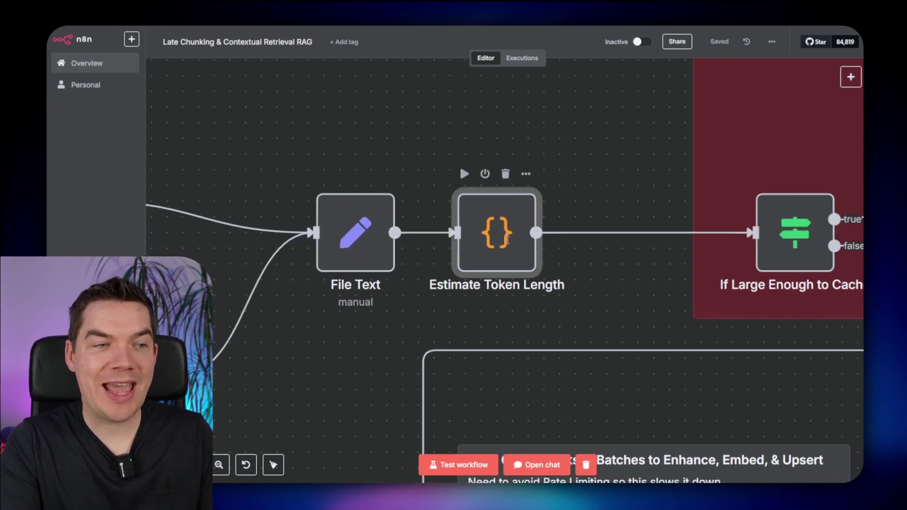
pyautogui.doubleClick(514, 239)
pyautogui.click(423, 240)
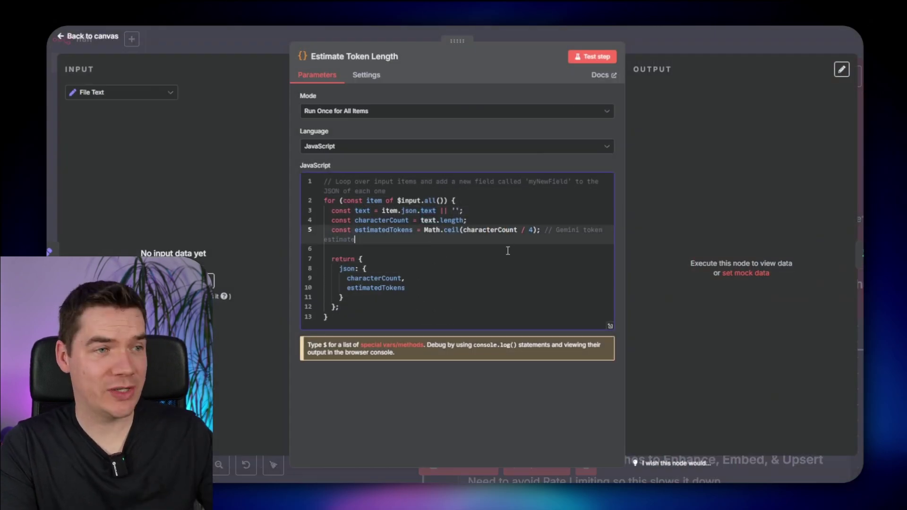
pyautogui.click(735, 38)
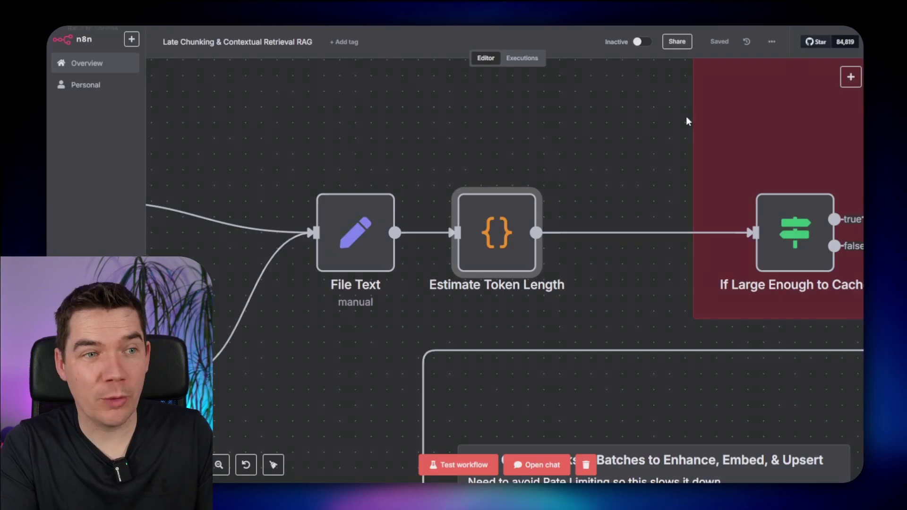
# - Review the Context Caching section and examine the token threshold condition in the If Large Enough to Cache node
pyautogui.scroll(-2, 631, 179)
pyautogui.moveTo(651, 99); pyautogui.dragTo(286, 203)
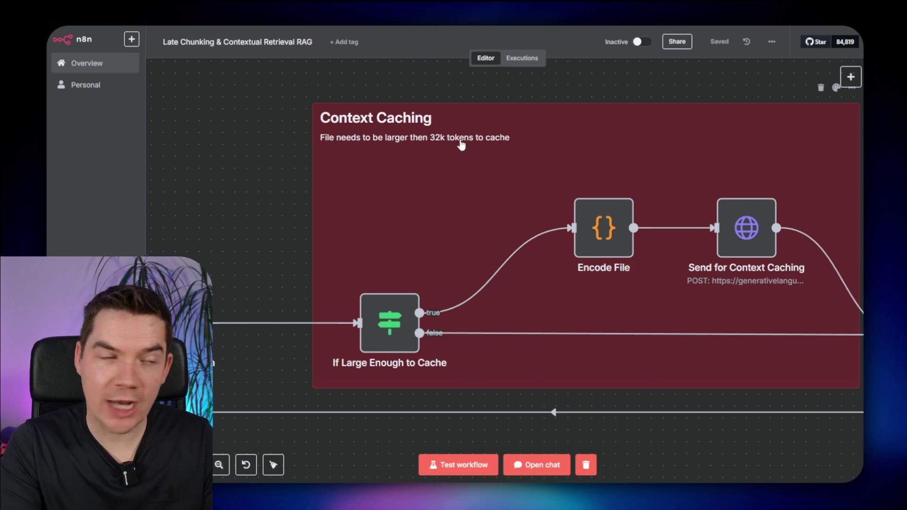
pyautogui.hscroll(-2, 248, 294)
pyautogui.scroll(-1, 248, 294)
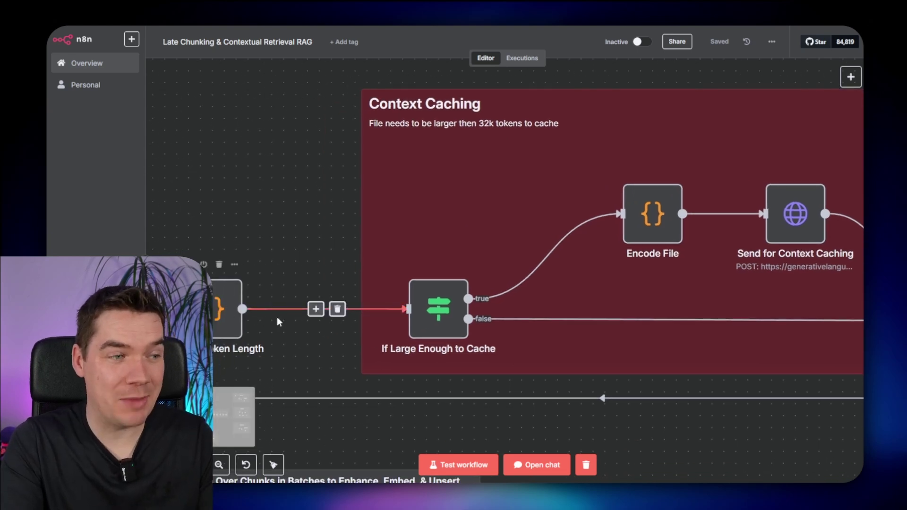
pyautogui.hscroll(4, 355, 283)
pyautogui.scroll(-2, 354, 282)
pyautogui.doubleClick(354, 282)
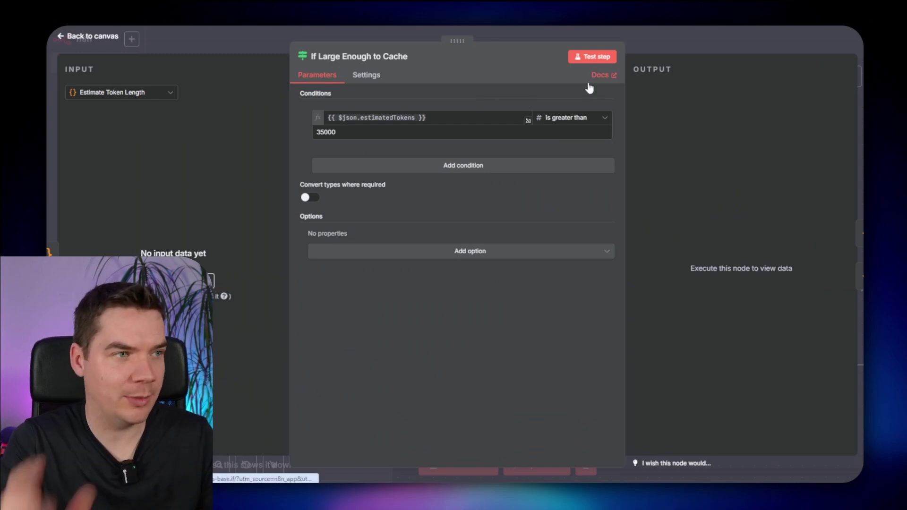
# - Leave the condition node and examine the Encode File node's code that converts the file text to base64
pyautogui.press('Escape')
pyautogui.hscroll(4, 521, 302)
pyautogui.scroll(1, 521, 303)
pyautogui.doubleClick(473, 215)
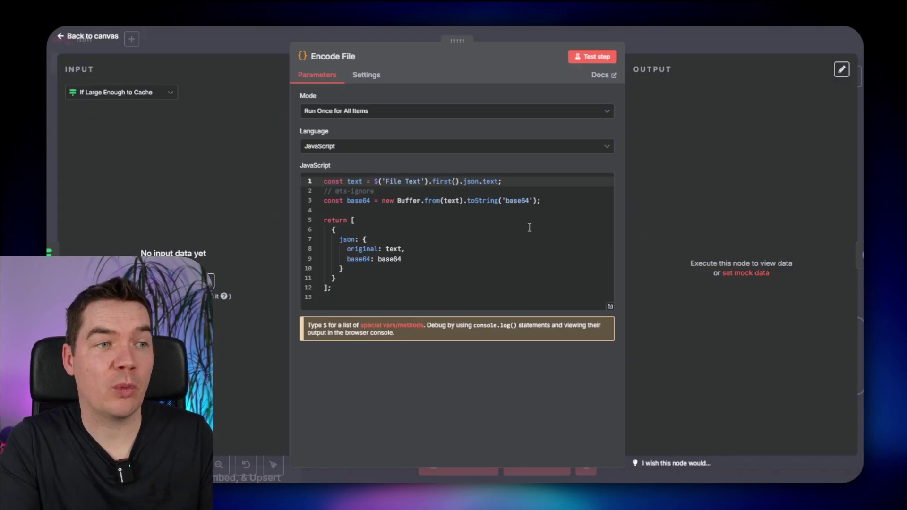
pyautogui.moveTo(430, 198)
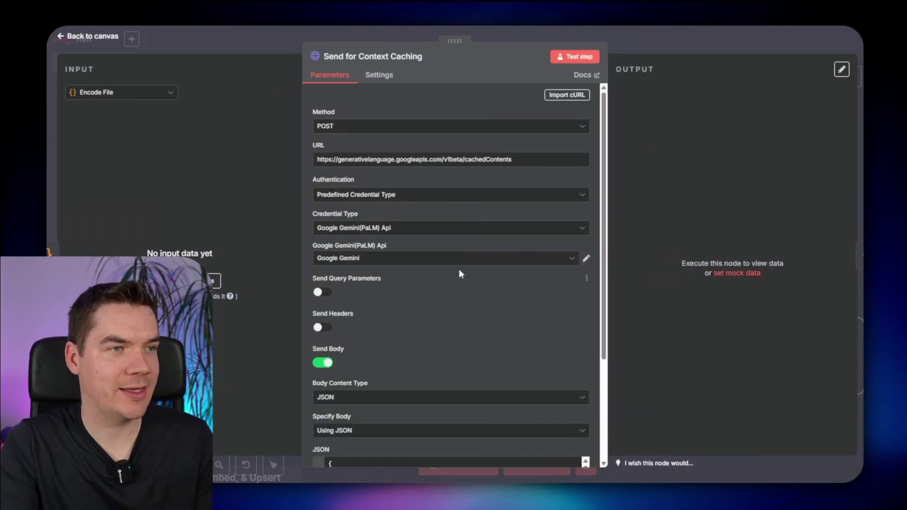
# - Examine the Send for Context Caching node's request URL, Google Gemini credential and body settings
pyautogui.doubleClick(482, 160)
pyautogui.click(472, 180)
pyautogui.scroll(-2, 431, 258)
pyautogui.scroll(2, 383, 213)
pyautogui.scroll(-3, 493, 266)
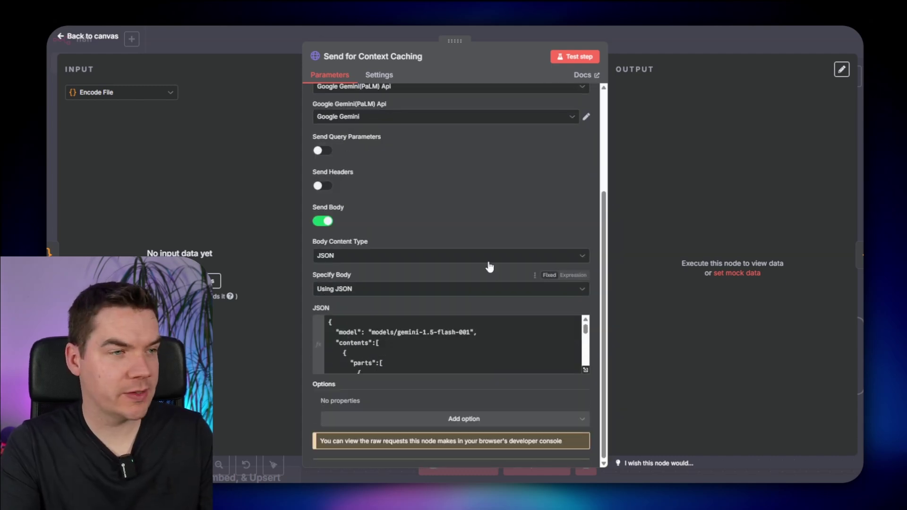
# - Expand the caching request's JSON body and inspect its inline base64 data, system instruction text and ttl value
pyautogui.click(586, 371)
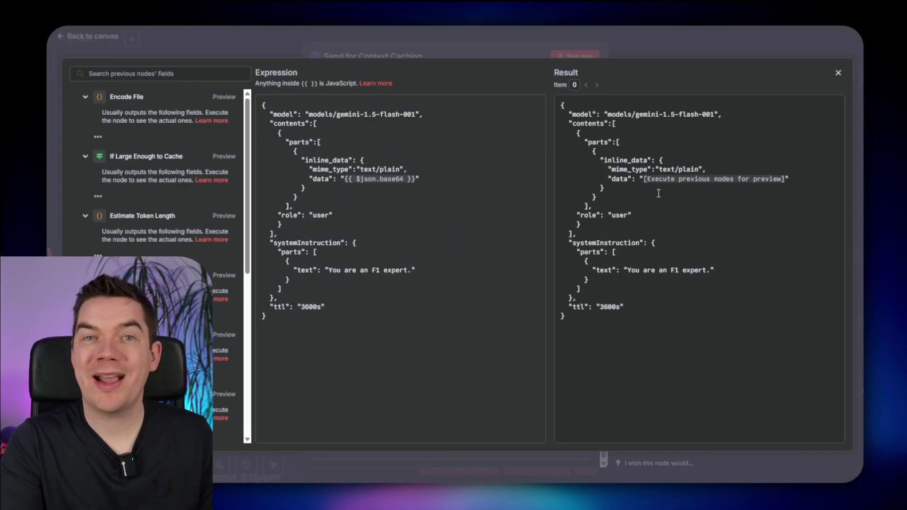
pyautogui.moveTo(655, 180); pyautogui.dragTo(741, 182)
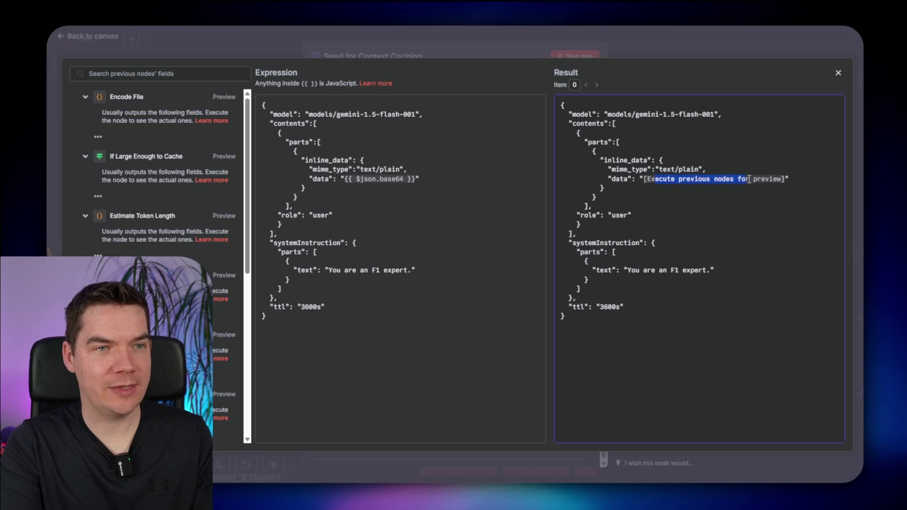
pyautogui.click(590, 244)
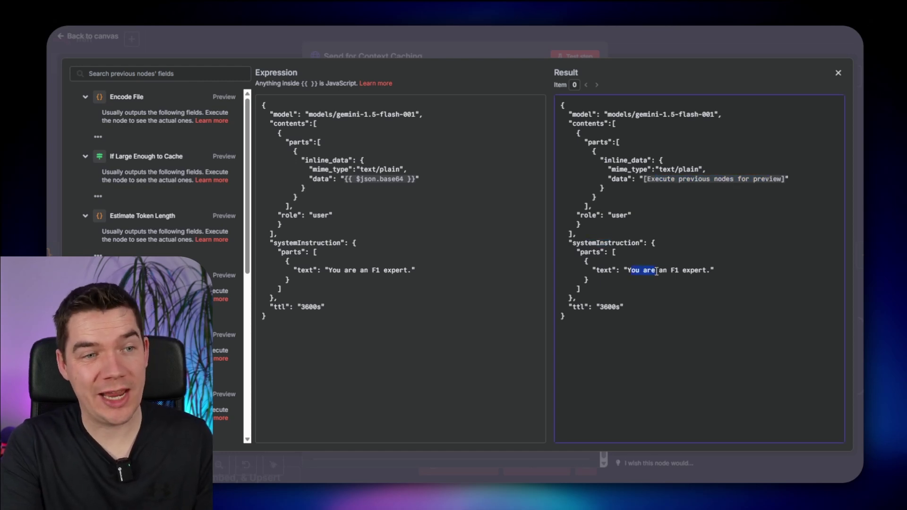
pyautogui.moveTo(650, 272); pyautogui.dragTo(695, 271)
pyautogui.click(695, 271)
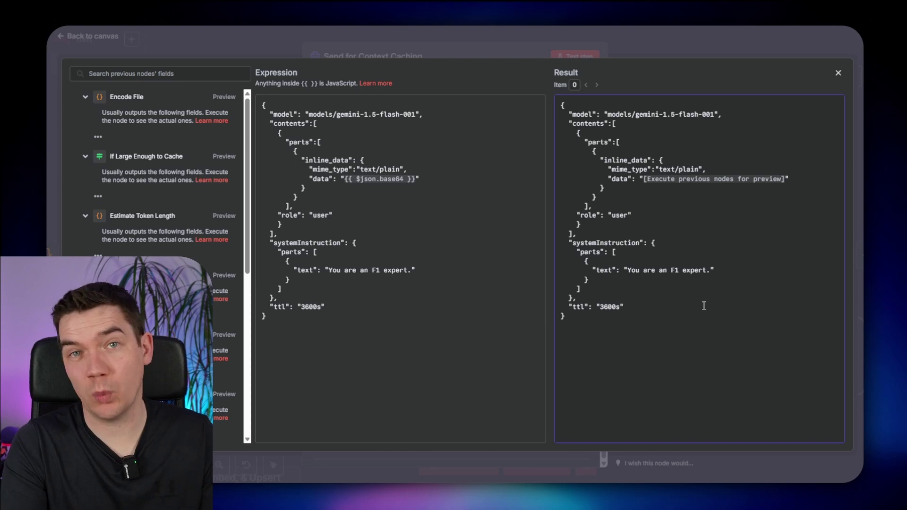
pyautogui.click(617, 305)
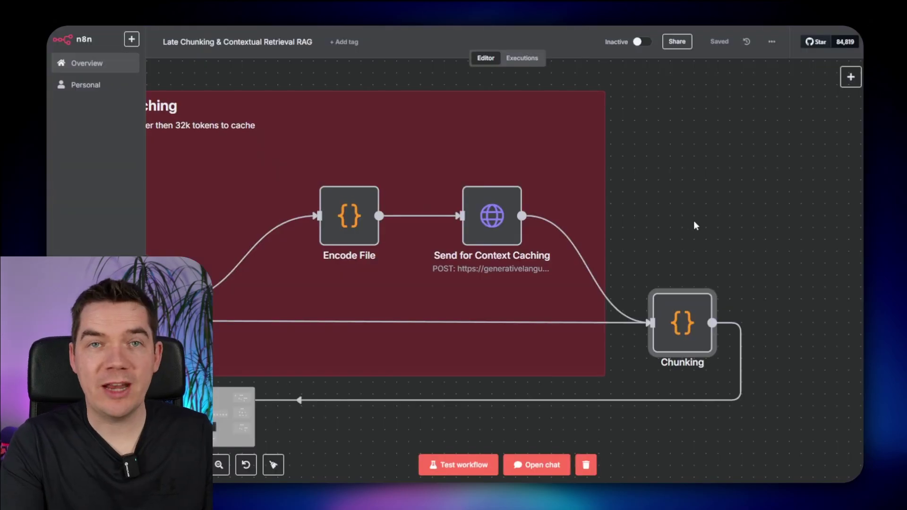
# - Open the Chunking node and examine the chunkSize and chunkOverlap constants in its JavaScript
pyautogui.scroll(-3, 694, 225)
pyautogui.hscroll(3, 695, 225)
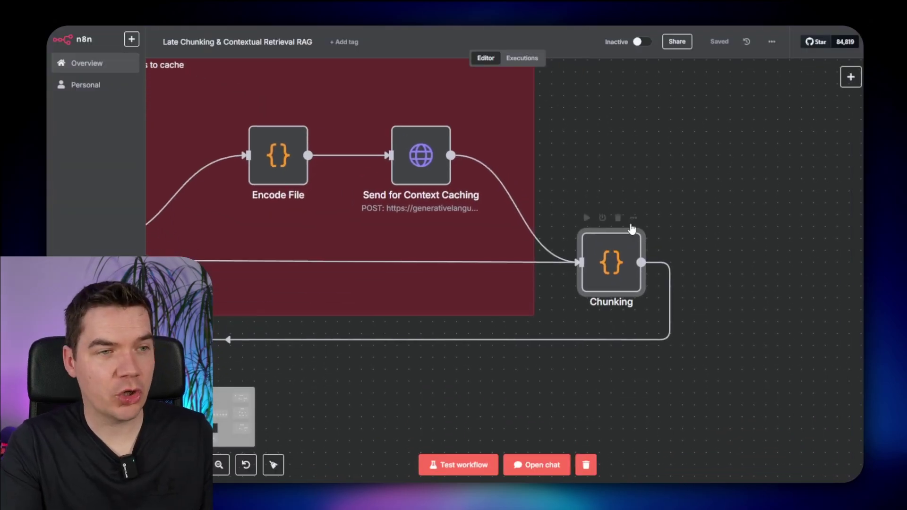
pyautogui.doubleClick(613, 255)
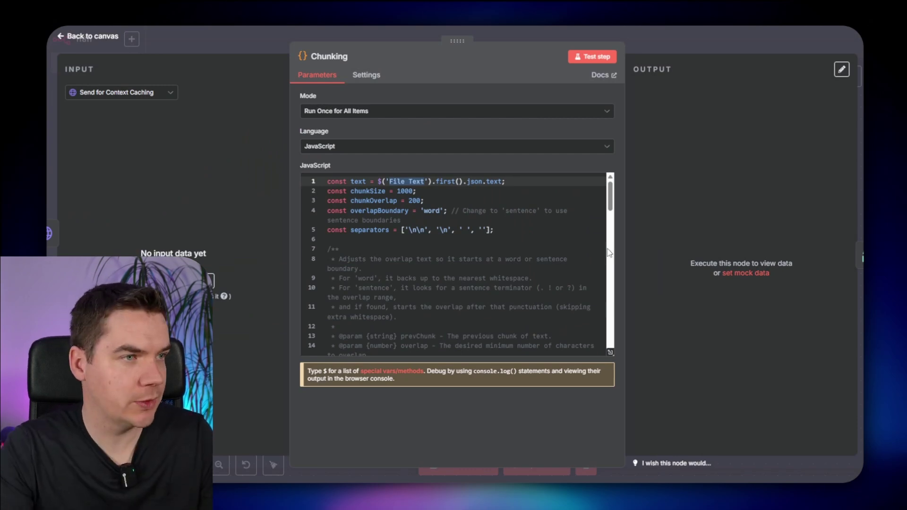
pyautogui.moveTo(398, 192); pyautogui.dragTo(414, 191)
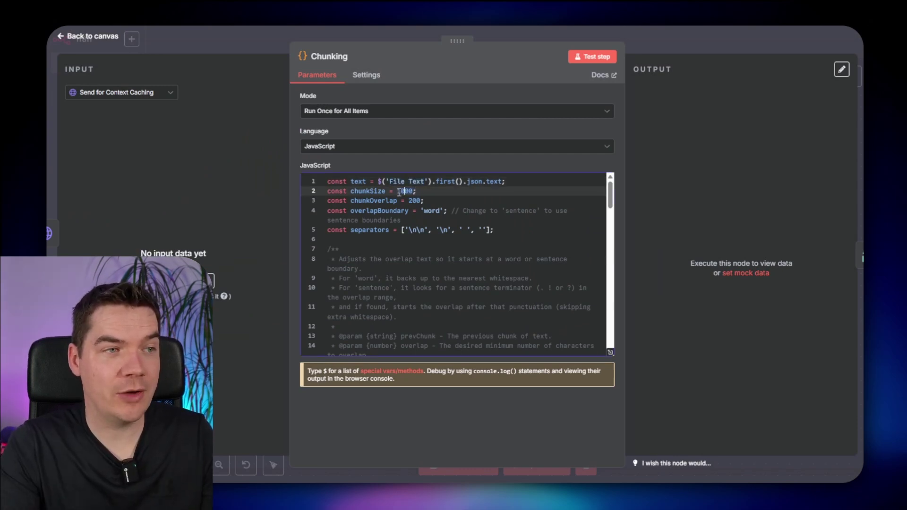
pyautogui.moveTo(409, 201); pyautogui.dragTo(422, 200)
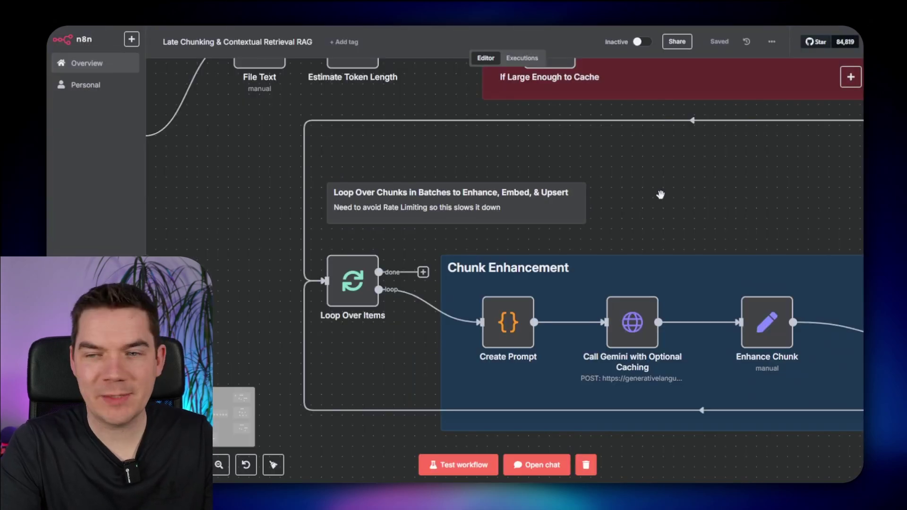
# - Open the Loop Over Items node and examine its batch size setting
pyautogui.moveTo(660, 194); pyautogui.dragTo(594, 167)
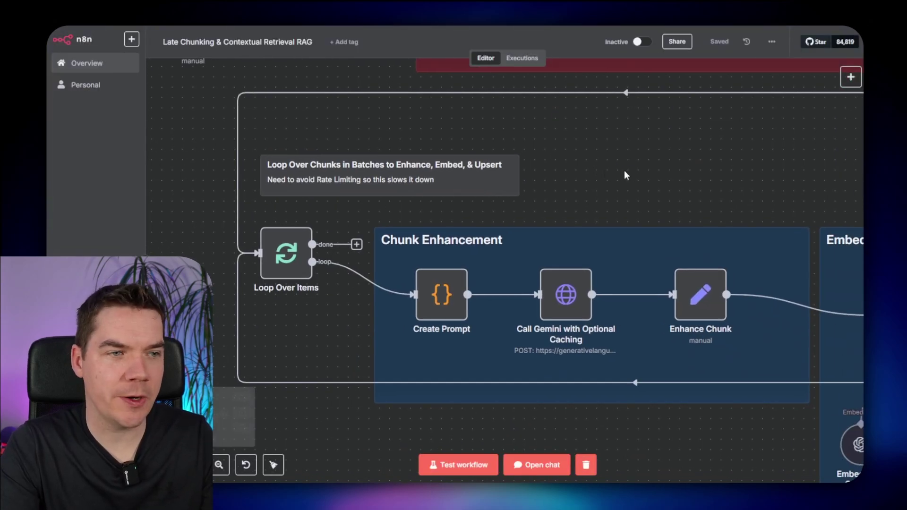
pyautogui.hscroll(1, 618, 170)
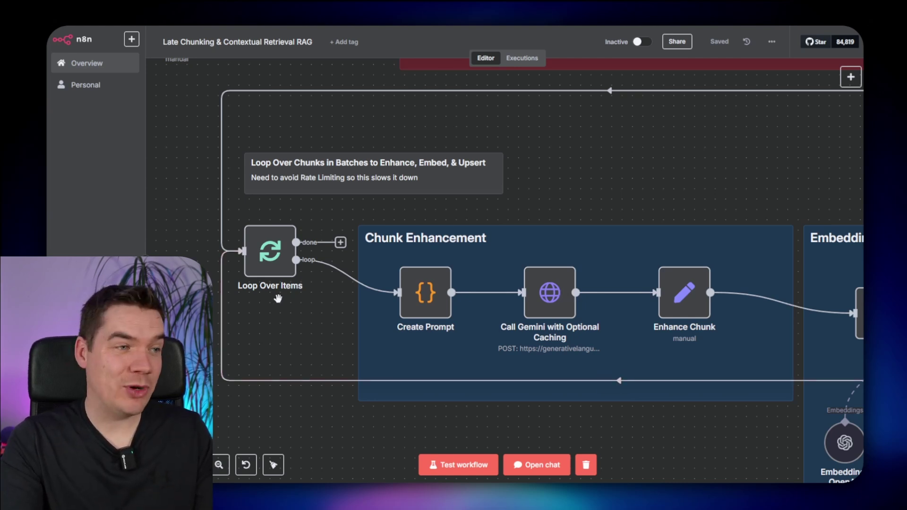
pyautogui.scroll(2, 286, 297)
pyautogui.doubleClick(271, 234)
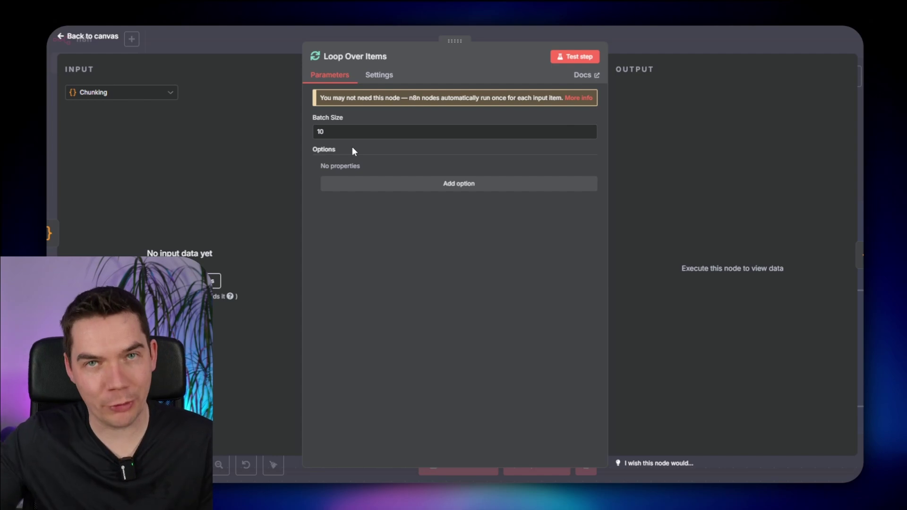
pyautogui.click(675, 39)
# - Open the Create Prompt node and read the cachedPrompt text that asks for a short succinct context for each chunk
pyautogui.hscroll(3, 439, 222)
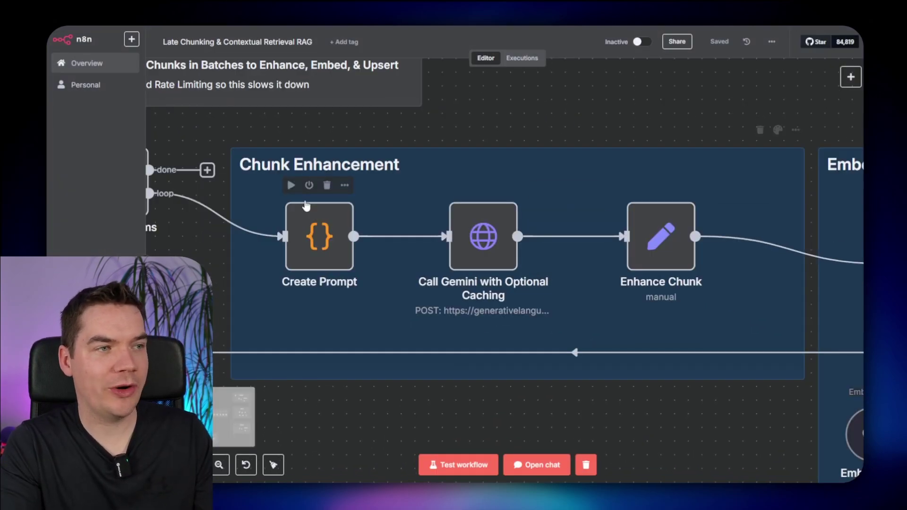
pyautogui.doubleClick(330, 240)
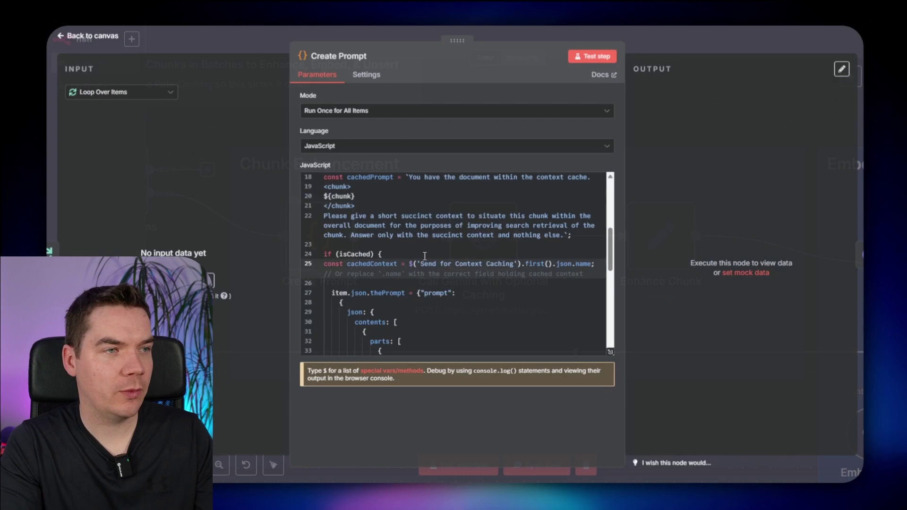
pyautogui.click(418, 182)
pyautogui.click(577, 181)
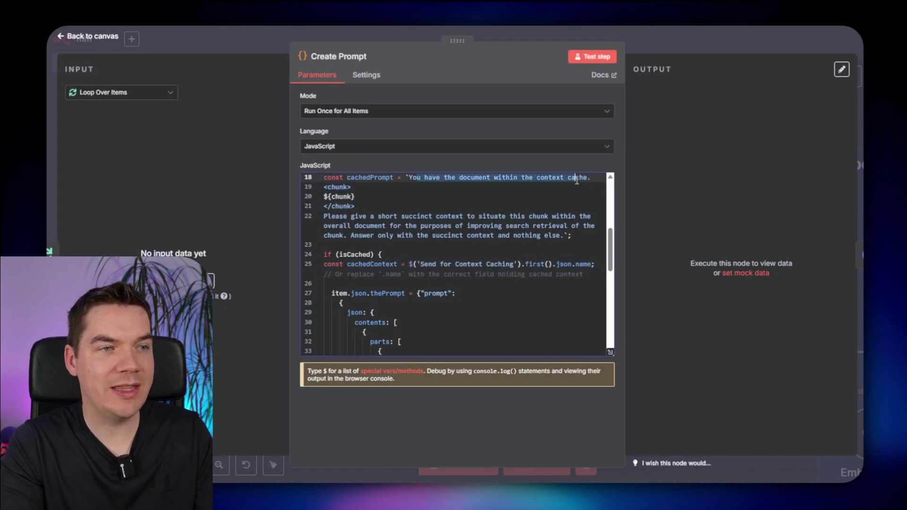
pyautogui.moveTo(324, 217); pyautogui.dragTo(401, 215)
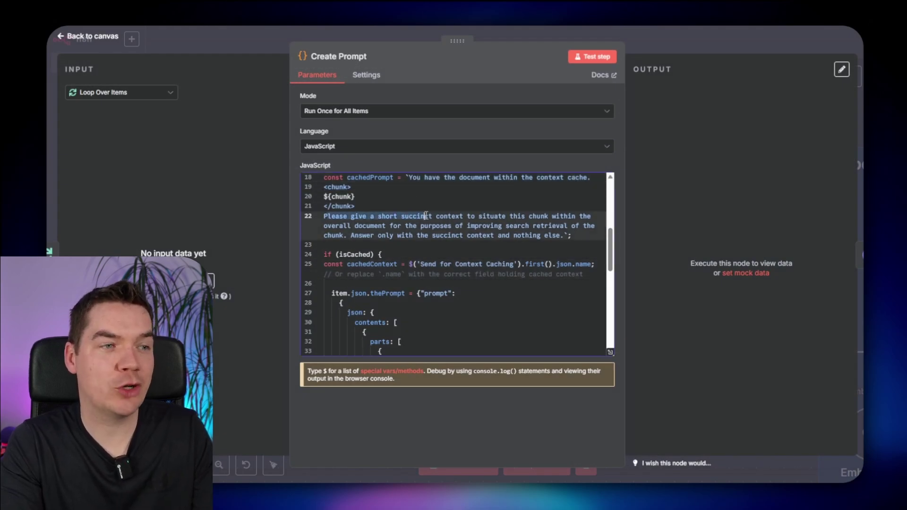
pyautogui.moveTo(465, 218); pyautogui.dragTo(549, 217)
pyautogui.moveTo(365, 225); pyautogui.dragTo(520, 236)
pyautogui.click(373, 234)
pyautogui.click(530, 235)
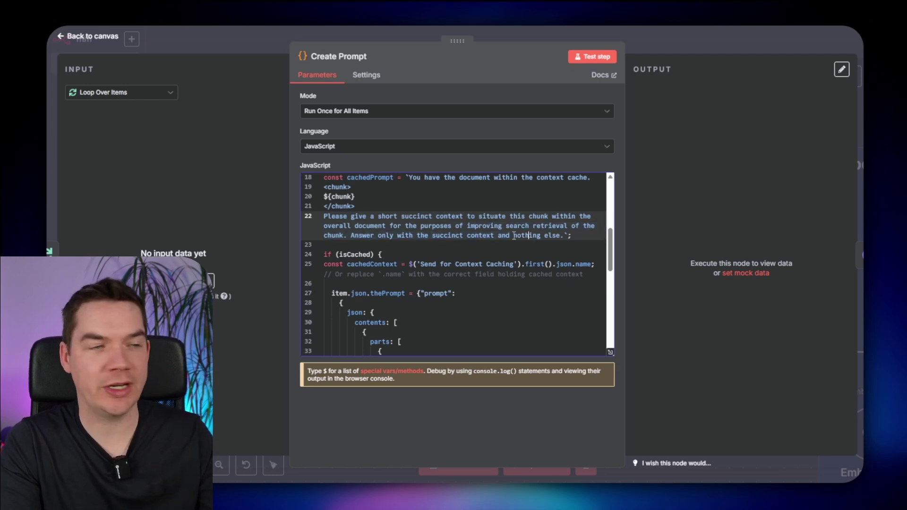
# - Switch to Anthropic's Introducing Contextual Retrieval article and compare its wording with the node's cachedPrompt text
pyautogui.scroll(-1, 497, 230)
pyautogui.scroll(2, 497, 230)
pyautogui.tripleClick(345, 263)
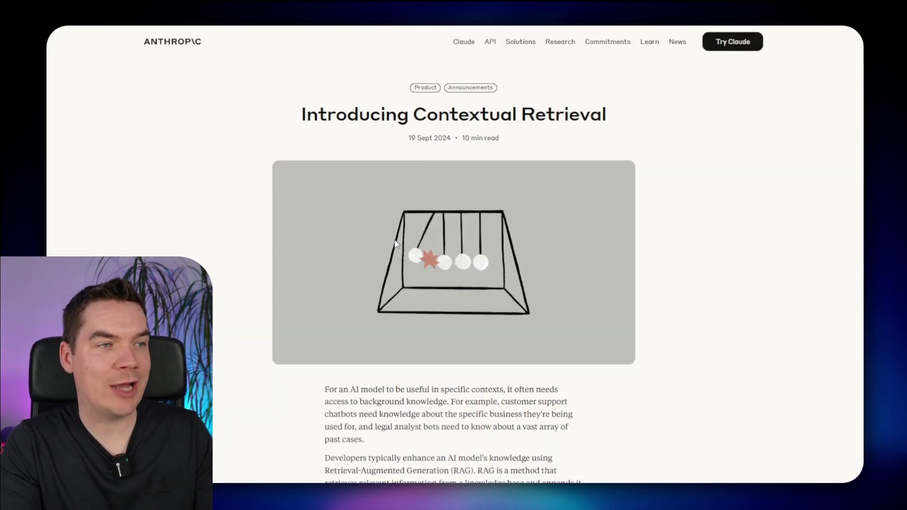
pyautogui.scroll(-15, 410, 276)
pyautogui.scroll(-10, 410, 275)
pyautogui.moveTo(304, 295); pyautogui.dragTo(551, 296)
pyautogui.moveTo(551, 296); pyautogui.dragTo(605, 328)
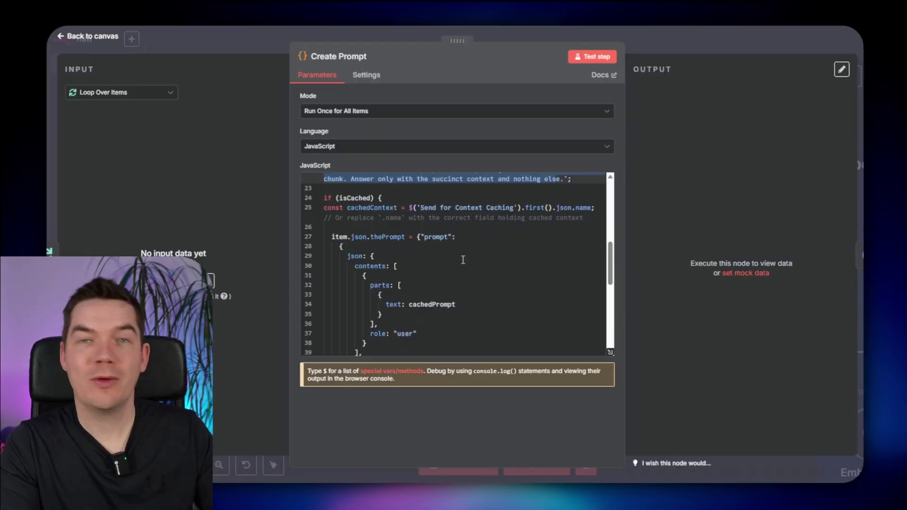
# - Return to the Create Prompt code and examine the cachedContent property and the noCachePrompt branch
pyautogui.scroll(-5, 463, 259)
pyautogui.moveTo(356, 211); pyautogui.dragTo(387, 210)
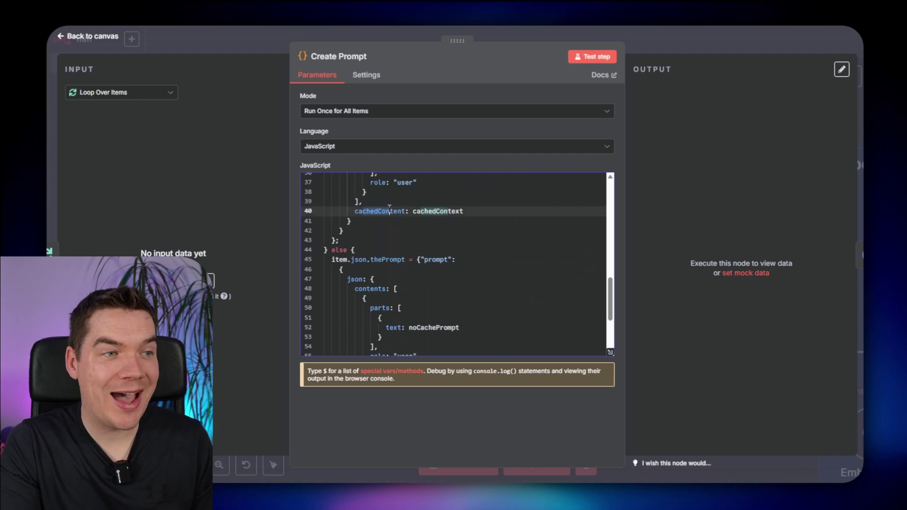
pyautogui.click(379, 215)
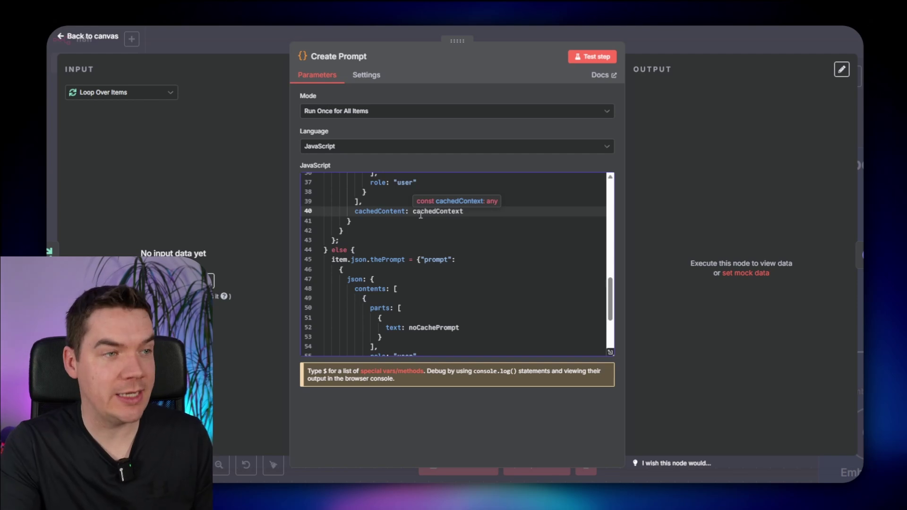
pyautogui.click(375, 212)
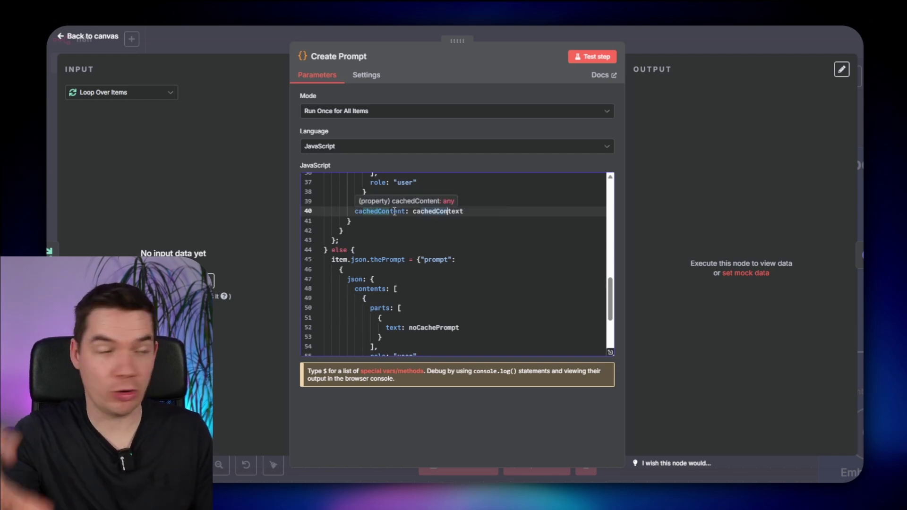
pyautogui.scroll(-3, 478, 247)
# - Examine the Call Gemini with Optional Caching node's request URL, credential and JSON body expression
pyautogui.click(704, 53)
pyautogui.doubleClick(482, 229)
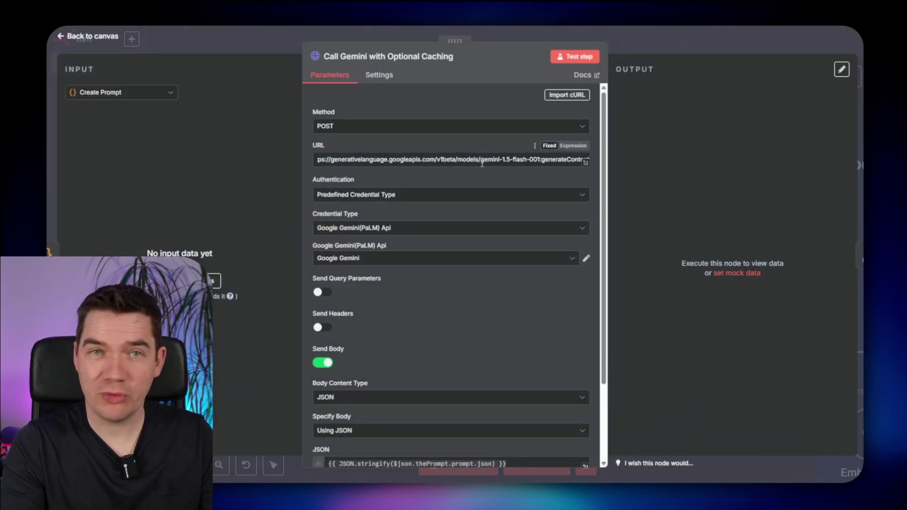
pyautogui.scroll(-3, 481, 172)
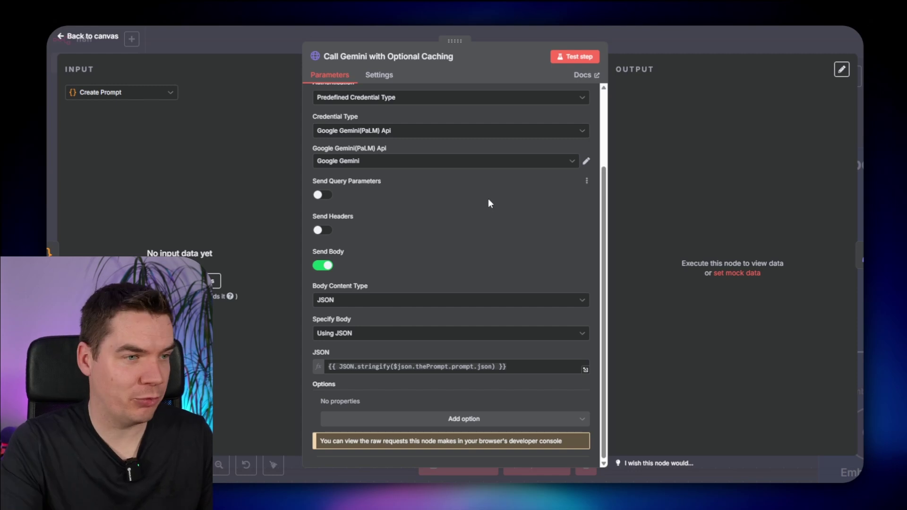
pyautogui.press('Escape')
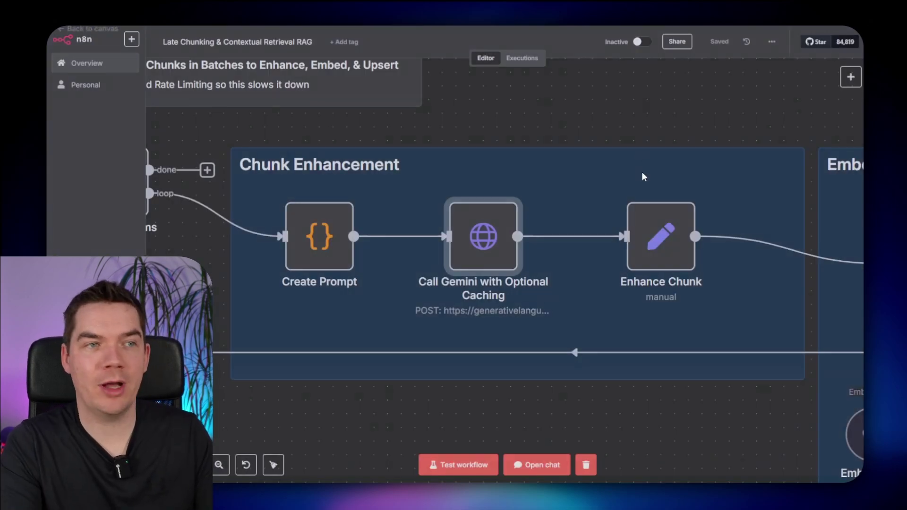
# - Open the Enhance Chunk node and examine how its chunk field joins the Gemini response text with the original chunk
pyautogui.hscroll(3, 648, 105)
pyautogui.doubleClick(490, 215)
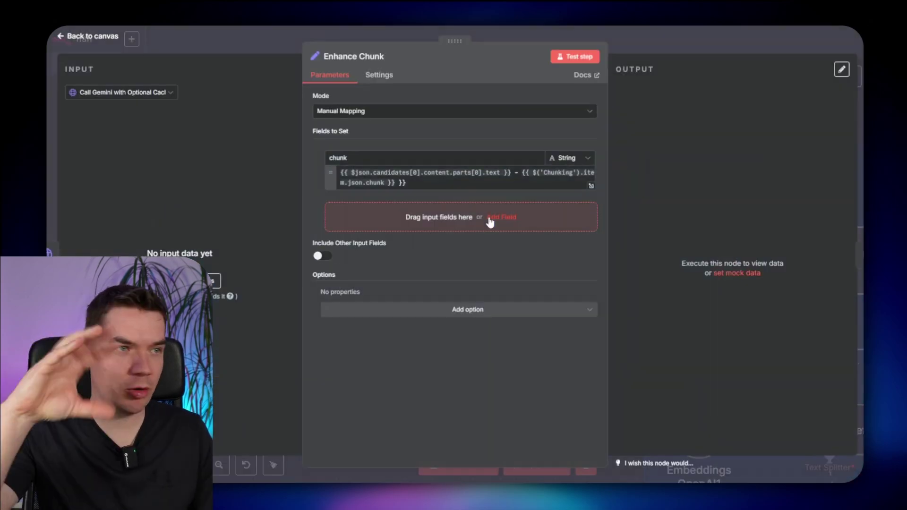
pyautogui.doubleClick(386, 165)
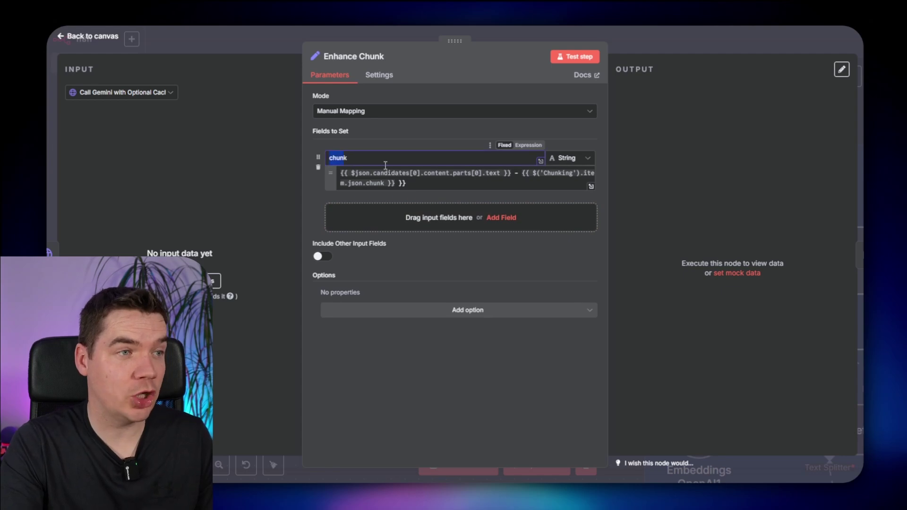
pyautogui.click(512, 173)
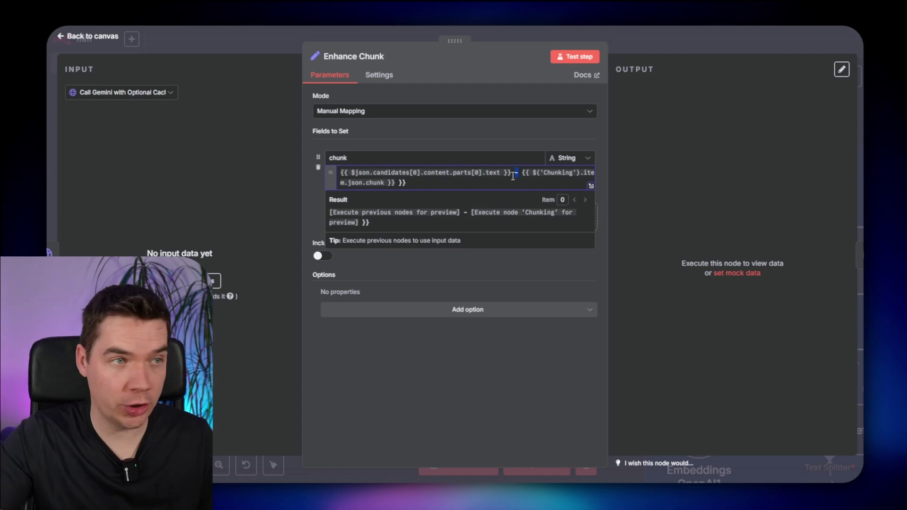
pyautogui.press('Escape')
# - Examine the embedding and upserting nodes and check the Character Text Splitter's chunk size and overlap
pyautogui.scroll(-2, 446, 245)
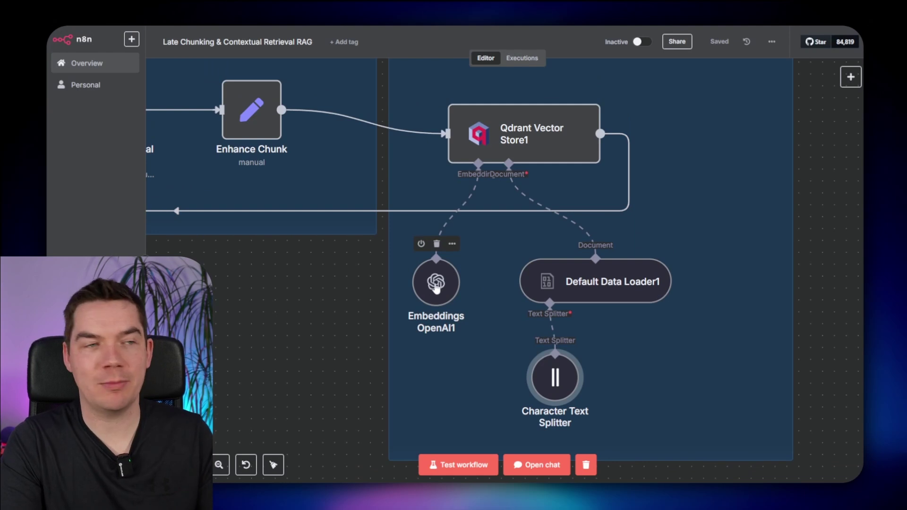
pyautogui.scroll(-1, 567, 373)
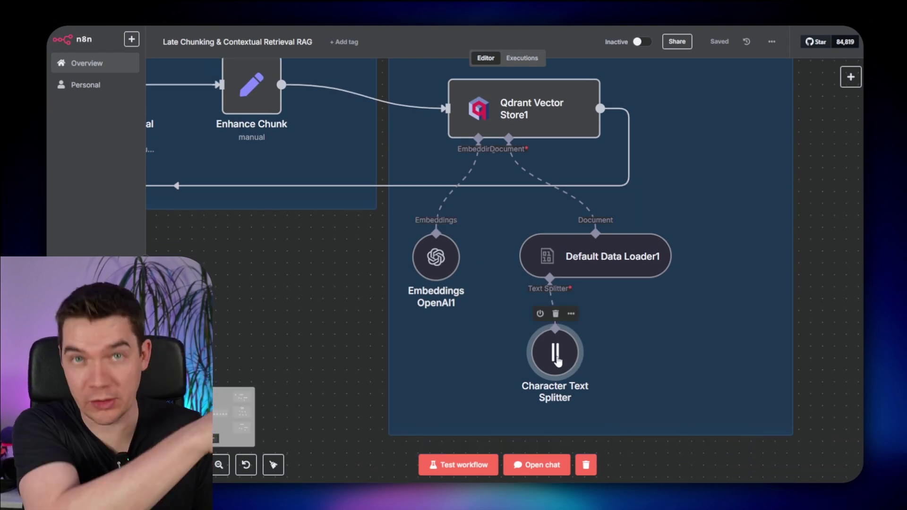
pyautogui.doubleClick(557, 360)
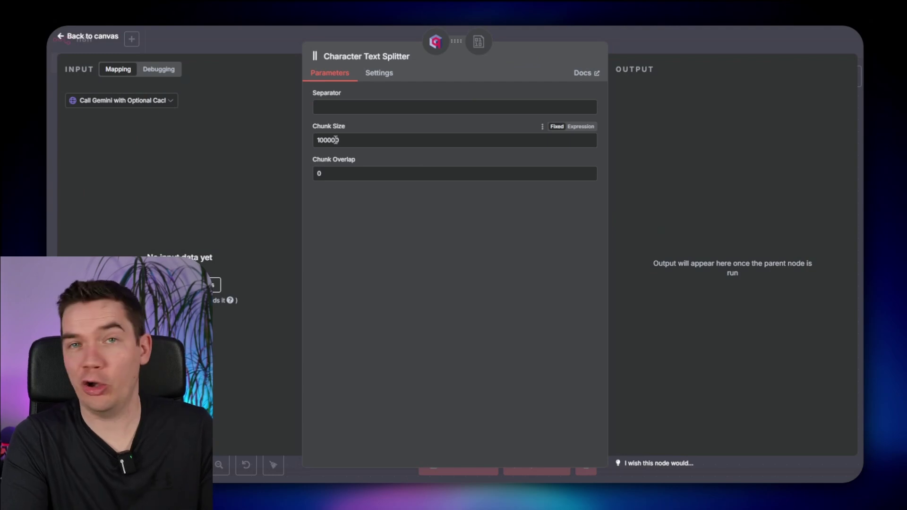
pyautogui.click(708, 40)
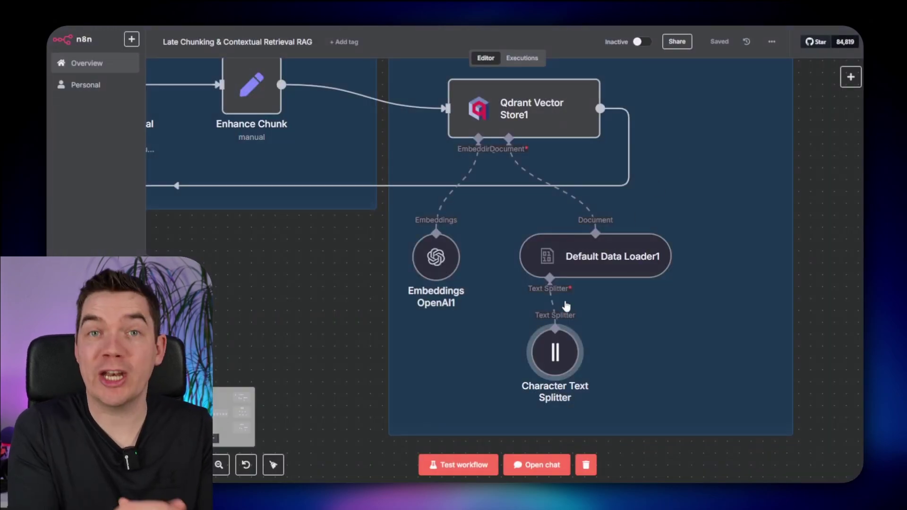
# - Run the Delete Qdrant Collection1 node and the Create Qdrant Collection1 node to reset the vector collection
pyautogui.scroll(-5, 565, 306)
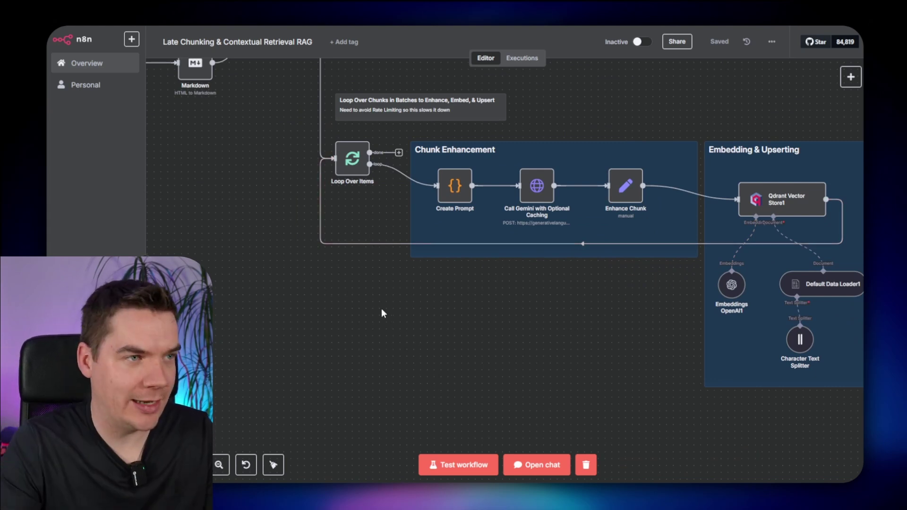
pyautogui.scroll(-2, 322, 311)
pyautogui.scroll(-1, 323, 311)
pyautogui.moveTo(265, 253); pyautogui.dragTo(518, 320)
pyautogui.moveTo(336, 287); pyautogui.dragTo(632, 380)
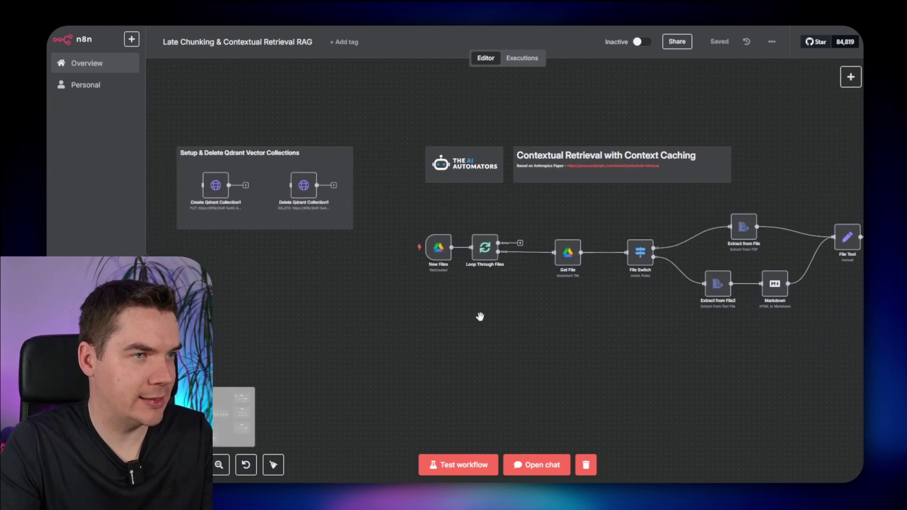
pyautogui.scroll(4, 401, 293)
pyautogui.moveTo(379, 283); pyautogui.dragTo(721, 455)
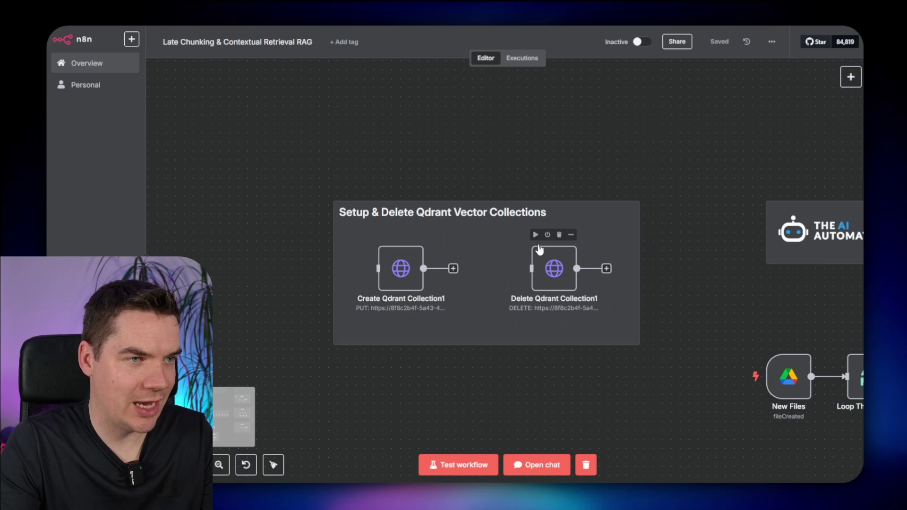
pyautogui.click(383, 235)
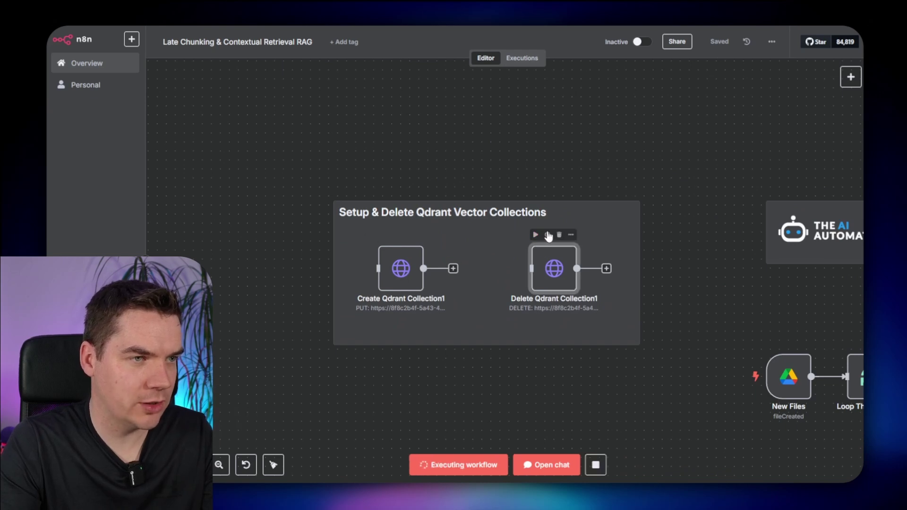
# - Switch to the Qdrant dashboard and check the 22.04.contextual.retrieval collection
pyautogui.hotkey('ctrl', 'Tab')
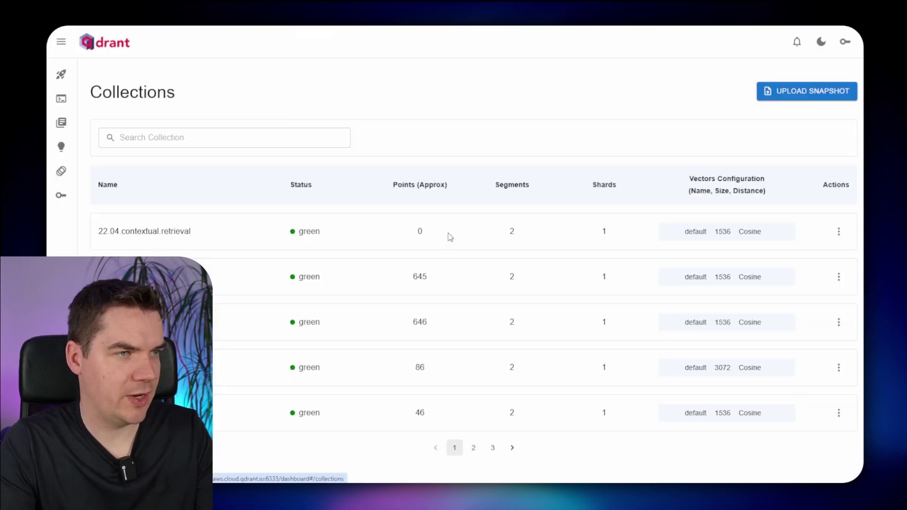
pyautogui.click(139, 232)
pyautogui.click(569, 306)
# - Follow the workflow run through context caching and inspect the cachedContents name in the Send for Context Caching node's output
pyautogui.moveTo(680, 175); pyautogui.dragTo(290, 186)
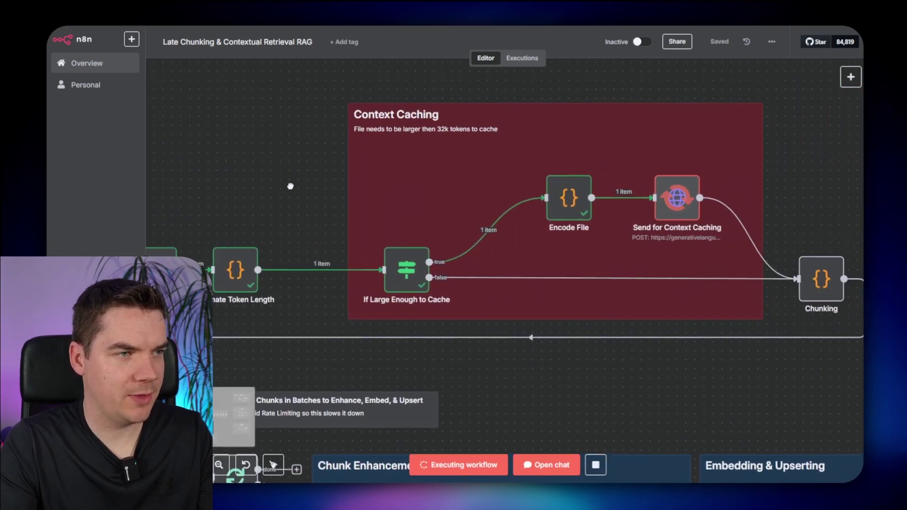
pyautogui.hscroll(3, 290, 186)
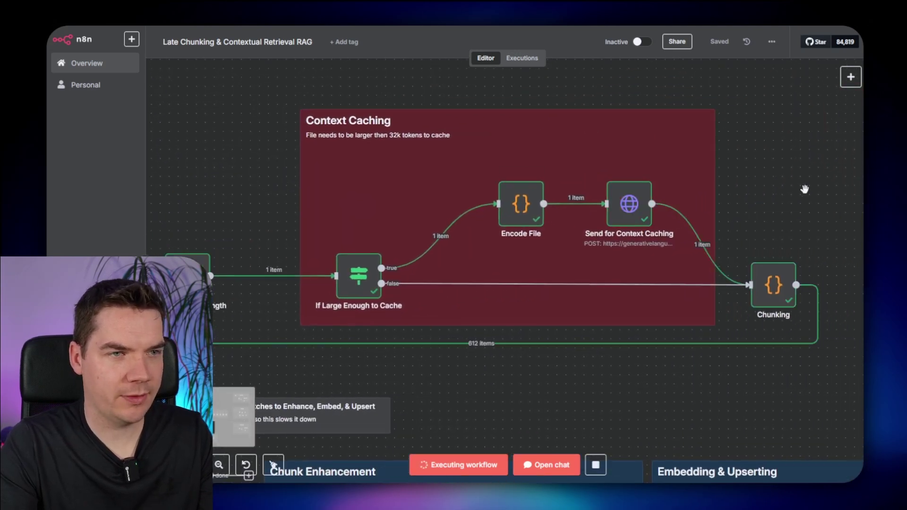
pyautogui.hscroll(3, 685, 184)
pyautogui.doubleClick(584, 179)
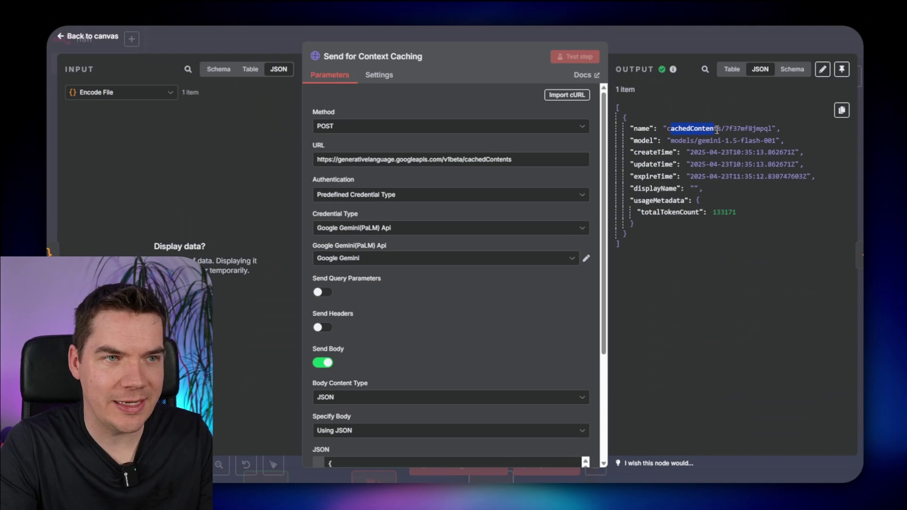
pyautogui.doubleClick(749, 128)
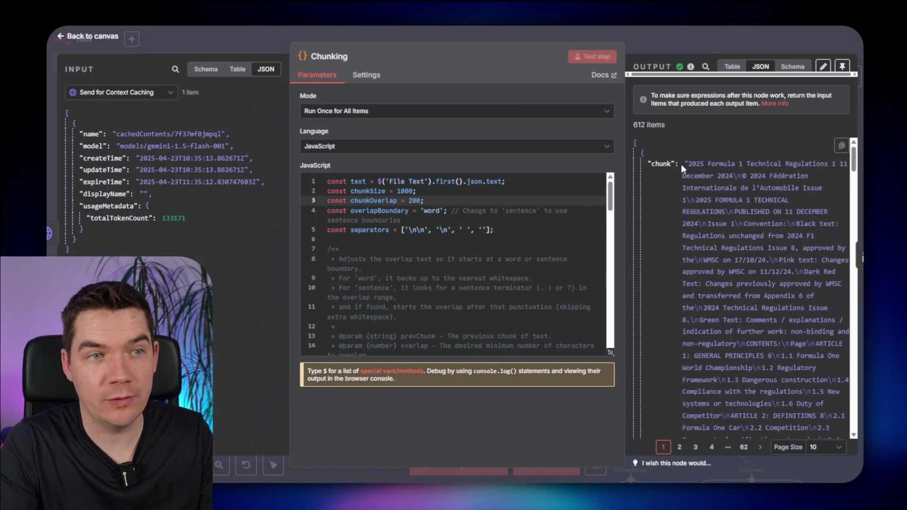
# - Collapse the first five chunk items in the Chunking node's JSON output to review the generated chunks
pyautogui.click(641, 152)
pyautogui.click(641, 162)
pyautogui.click(641, 173)
pyautogui.click(641, 183)
pyautogui.click(641, 193)
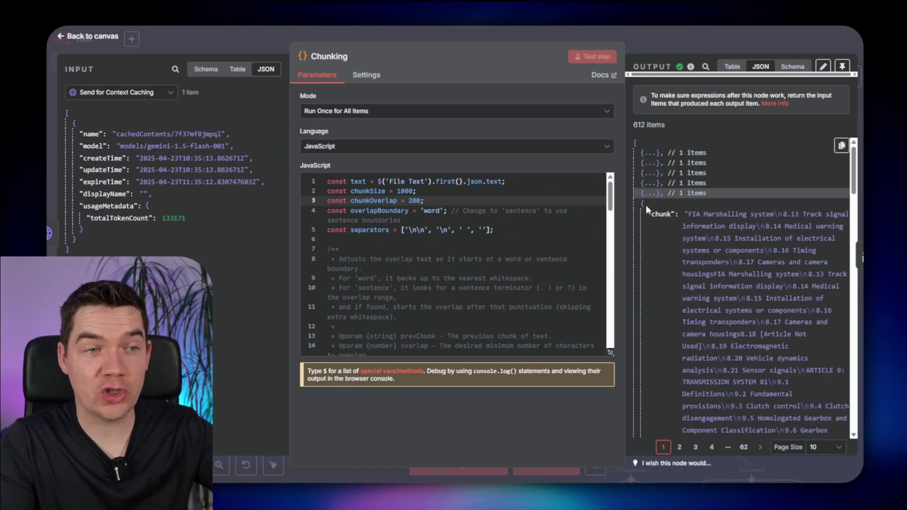
pyautogui.click(723, 44)
# - Inspect the Loop Over Items node's loop branch output for the running batch
pyautogui.moveTo(471, 245); pyautogui.dragTo(740, 139)
pyautogui.doubleClick(413, 234)
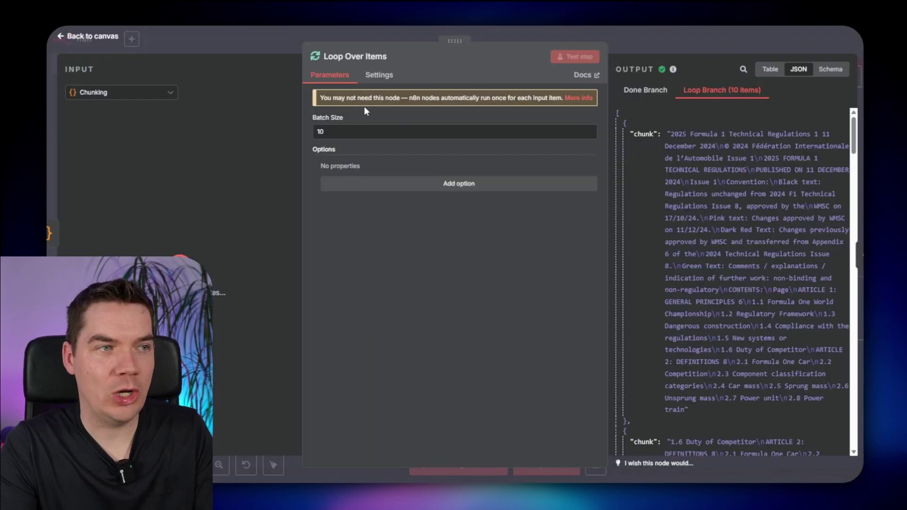
pyautogui.click(726, 36)
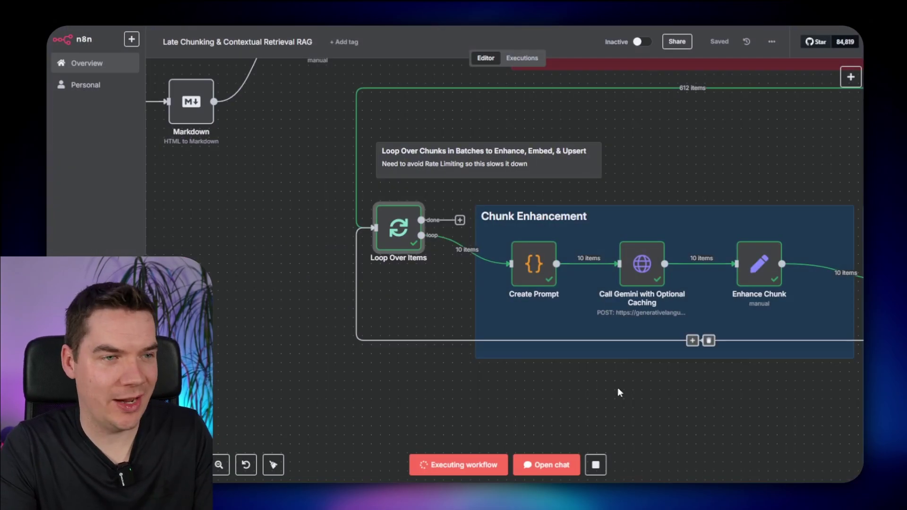
# - Examine the Create Prompt node's output and the chunk context text returned by the Call Gemini with Optional Caching node
pyautogui.click(697, 400)
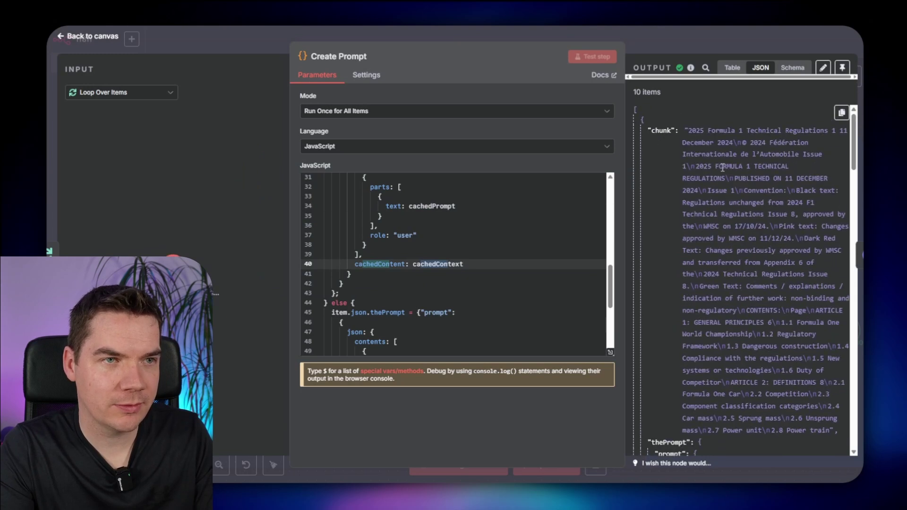
pyautogui.press('Escape')
pyautogui.doubleClick(422, 200)
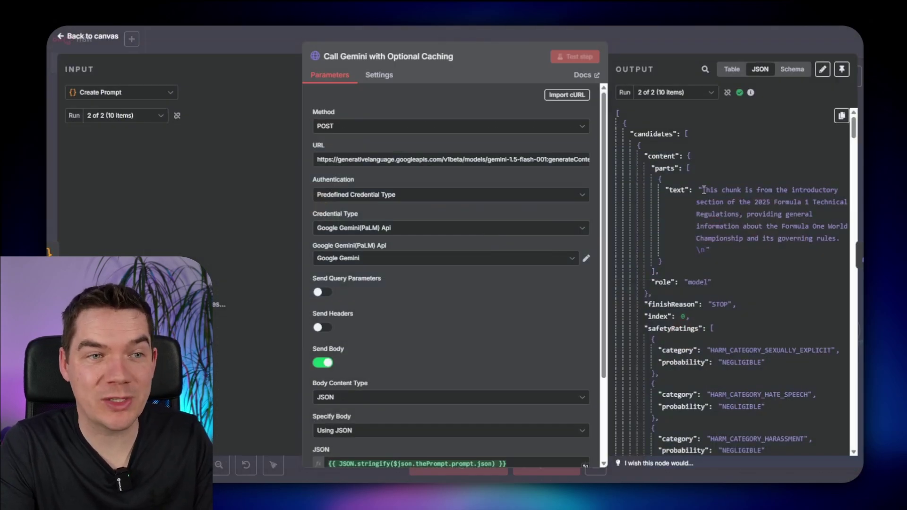
pyautogui.moveTo(745, 194)
pyautogui.mouseDown()
pyautogui.moveTo(803, 191)
pyautogui.moveTo(736, 202)
pyautogui.mouseUp()
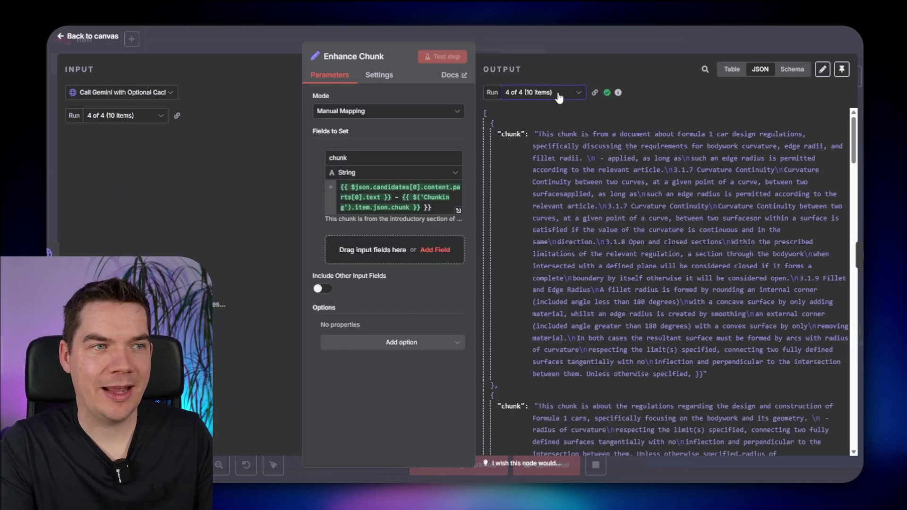
# - Examine the enhanced chunks in the Enhance Chunk node's output, including run 3 of 4, and close the node
pyautogui.click(558, 94)
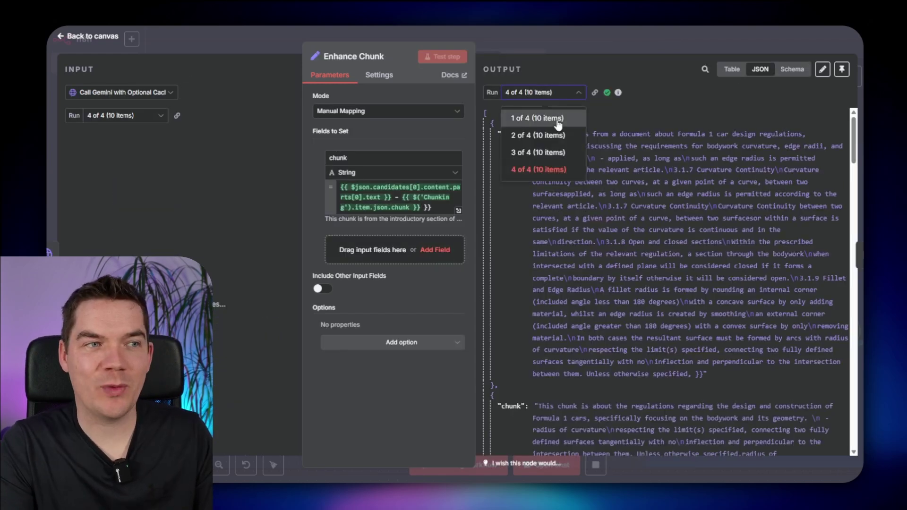
pyautogui.click(549, 155)
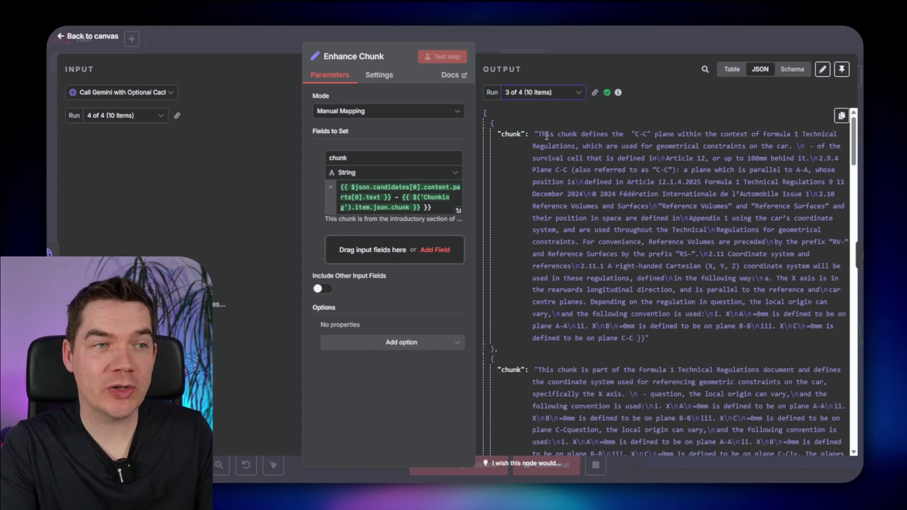
pyautogui.moveTo(612, 135); pyautogui.dragTo(612, 135)
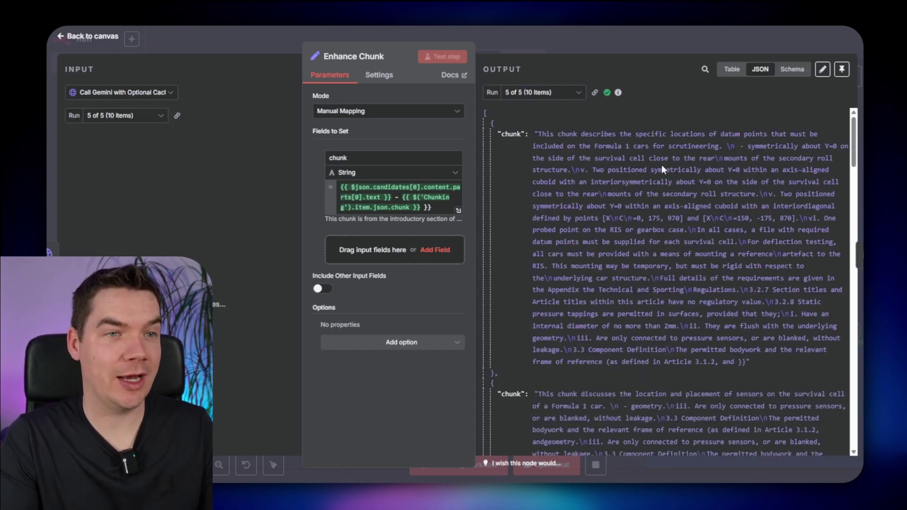
pyautogui.scroll(-5, 635, 264)
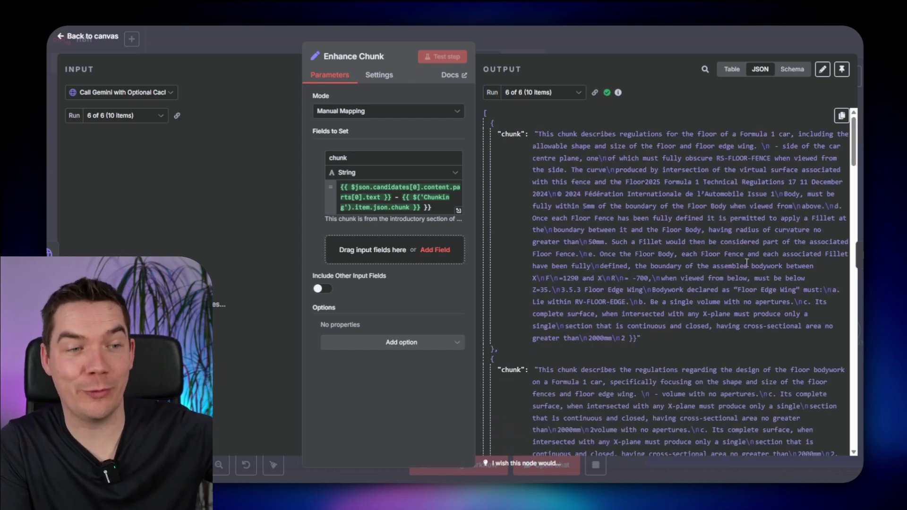
pyautogui.scroll(-5, 676, 337)
pyautogui.scroll(-4, 676, 337)
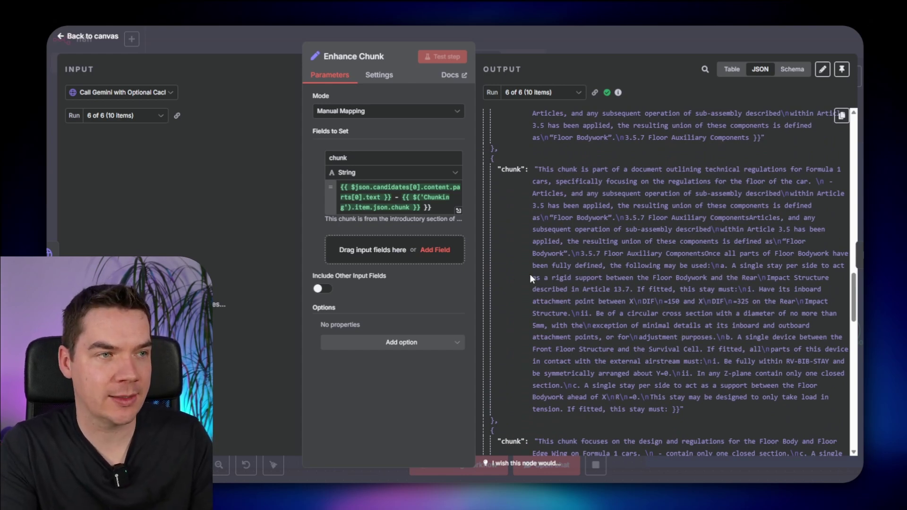
pyautogui.click(667, 38)
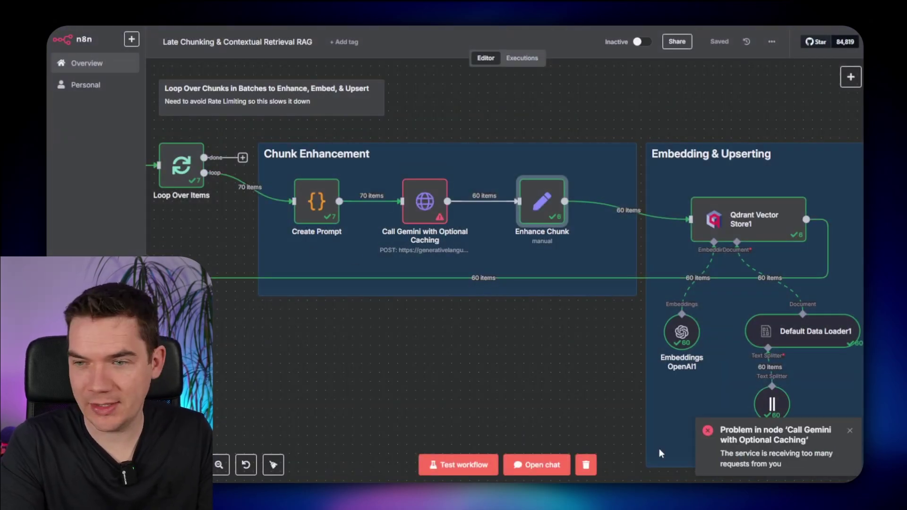
# - Open the failed Call Gemini node and check the Tier 1 RPM and TPM limits for Gemini 1.5 Flash in the Gemini docs
pyautogui.doubleClick(424, 205)
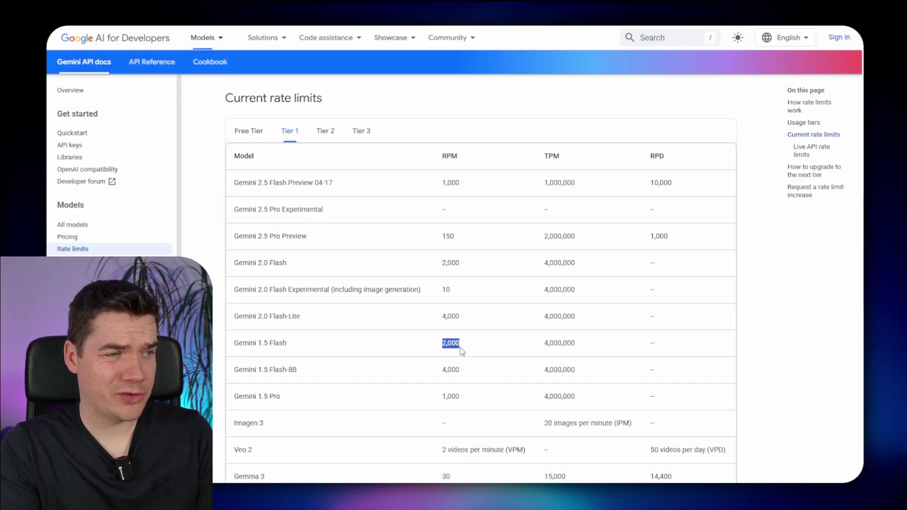
pyautogui.moveTo(539, 349); pyautogui.dragTo(603, 353)
pyautogui.click(557, 346)
pyautogui.moveTo(543, 349); pyautogui.dragTo(596, 350)
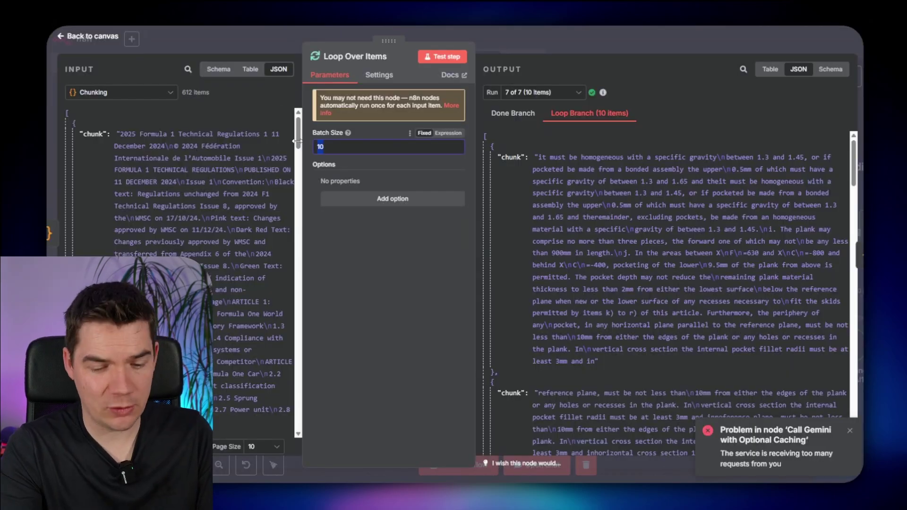
# - Set the Loop Over Items batch size to 5 and rerun the workflow, following it into Chunk Enhancement
pyautogui.write('5')
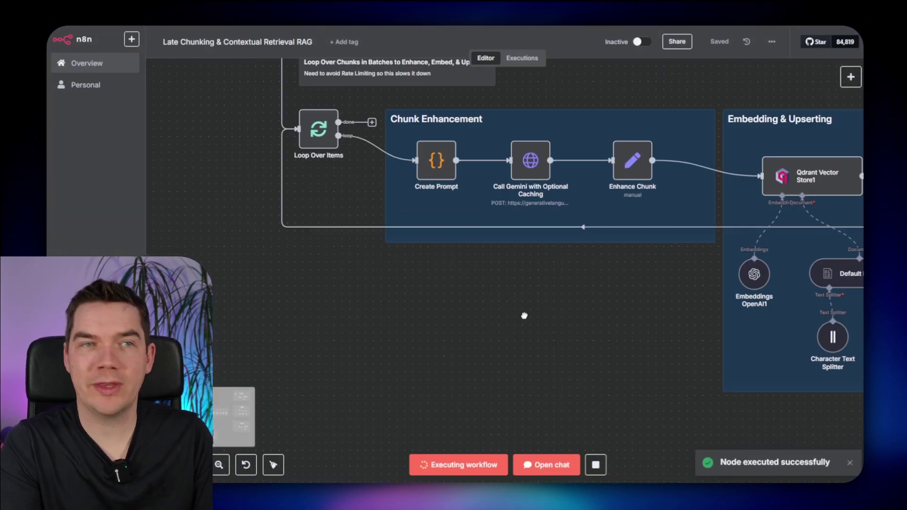
pyautogui.moveTo(524, 316); pyautogui.dragTo(463, 367)
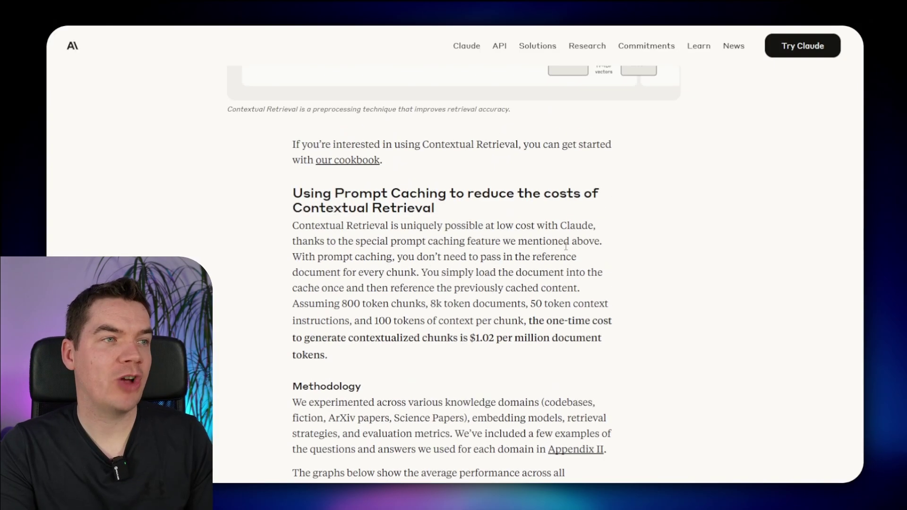
# - Review Anthropic's Contextual Retrieval article and highlight the top-20-chunk retrieval failure rate claim for Contextual Embeddings under Performance improvements
pyautogui.scroll(-6, 566, 246)
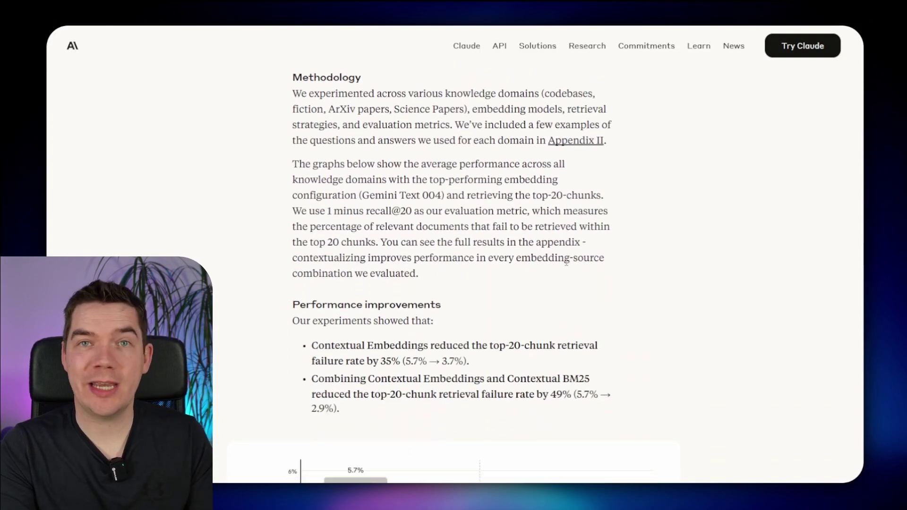
pyautogui.scroll(-3, 566, 261)
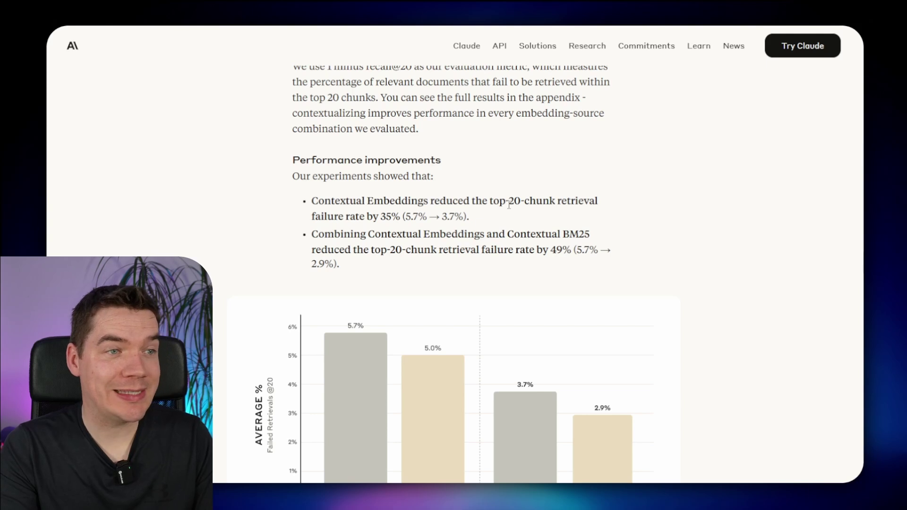
pyautogui.moveTo(492, 202); pyautogui.dragTo(567, 202)
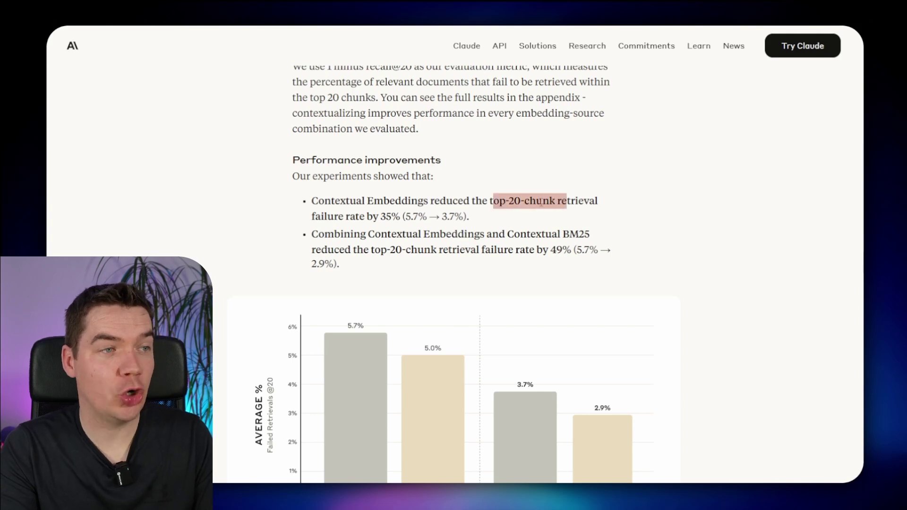
pyautogui.moveTo(367, 216); pyautogui.dragTo(392, 217)
pyautogui.click(360, 216)
# - Examine the article's reranking performance results and highlight the failure rate reduction for reranked contextual embedding with contextual BM25
pyautogui.scroll(-15, 450, 289)
pyautogui.scroll(-7, 450, 289)
pyautogui.scroll(-10, 447, 294)
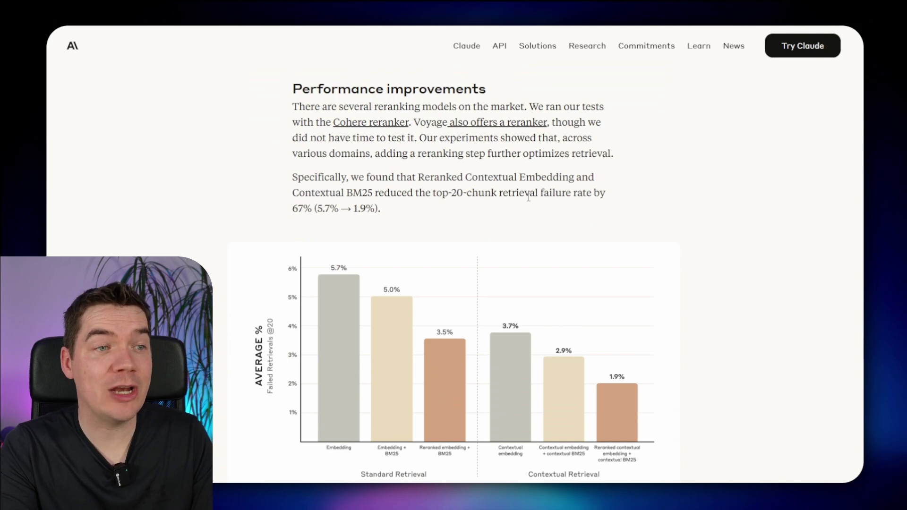
pyautogui.doubleClick(303, 209)
pyautogui.click(354, 213)
pyautogui.scroll(-1, 379, 184)
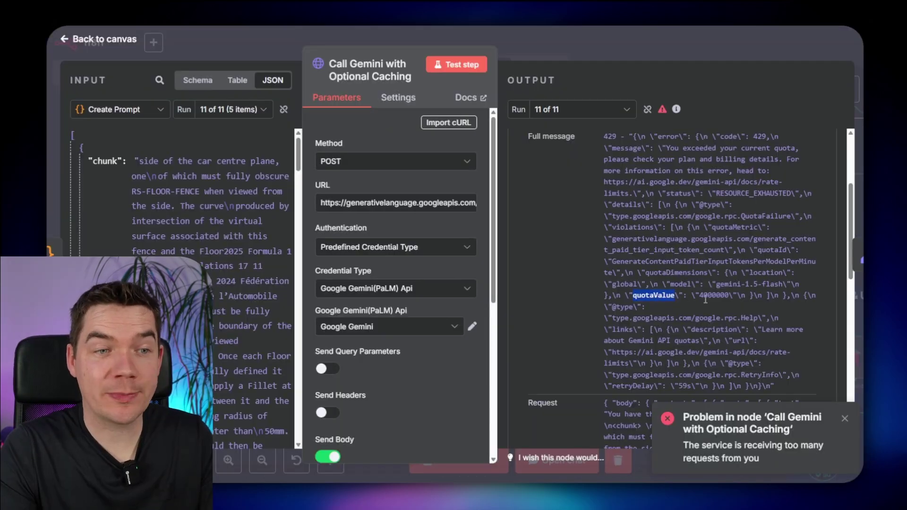
# - Examine the quotaValue in the Call Gemini node's 429 error and the totalTokenCount in the Send for Context Caching node's output
pyautogui.click(700, 299)
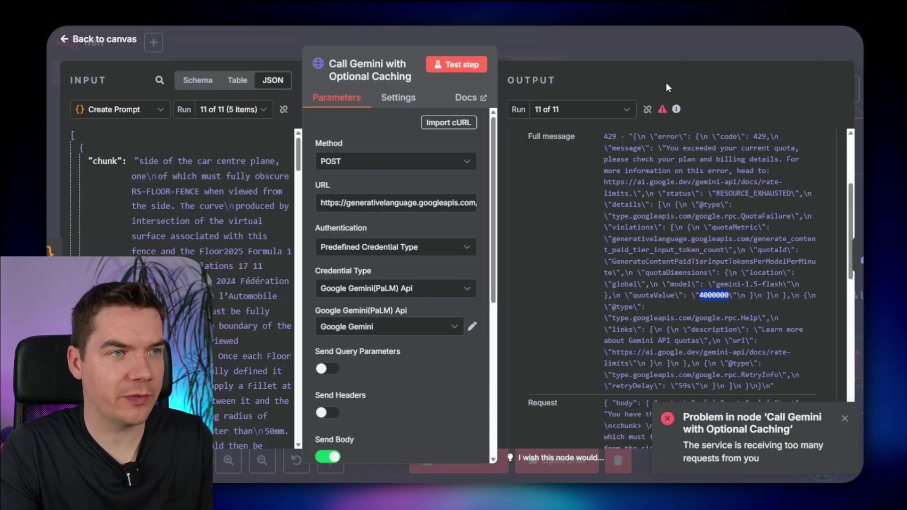
pyautogui.click(649, 49)
pyautogui.doubleClick(769, 149)
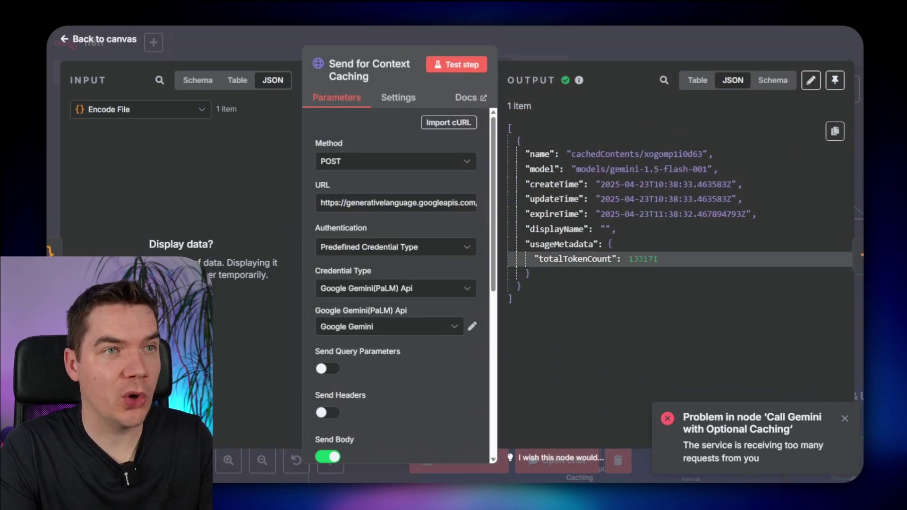
# - Check the Gemini context caching docs for how rate and token limits apply to cached tokens, and highlight the relevant sentence
pyautogui.hotkey('alt', 'Tab')
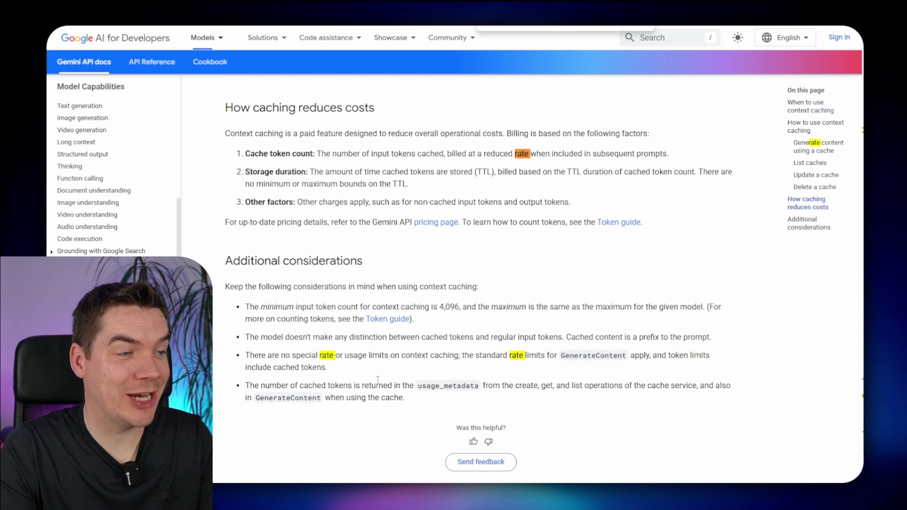
pyautogui.moveTo(479, 356); pyautogui.dragTo(533, 355)
pyautogui.moveTo(675, 355); pyautogui.dragTo(321, 367)
pyautogui.click(392, 370)
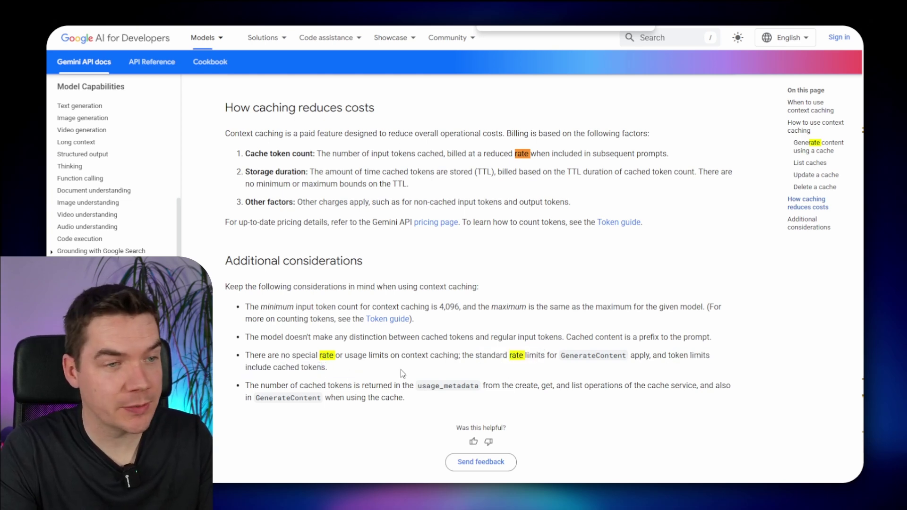
pyautogui.hotkey('alt', 'Tab')
# - Compare Google Cloud's gemini-1.5-flash input token quota chart with the totalTokenCount in the Send for Context Caching node's output
pyautogui.write('1')
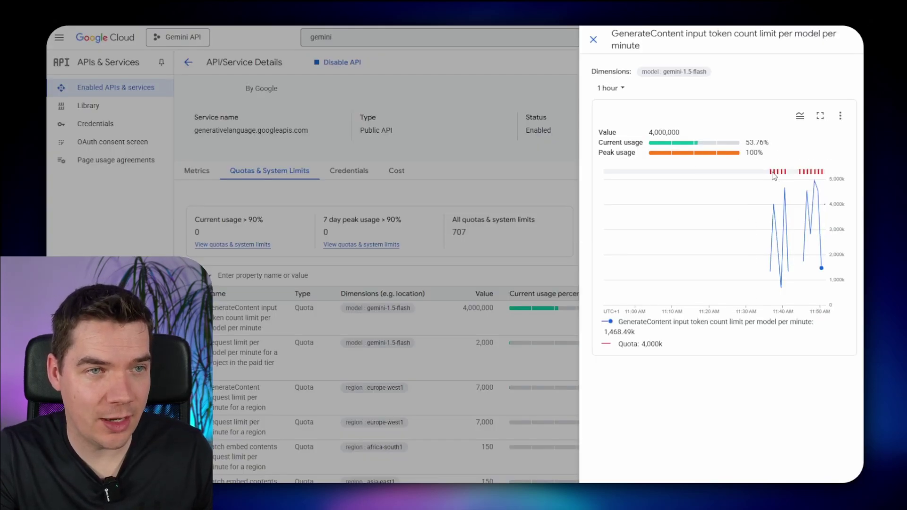
pyautogui.moveTo(775, 177)
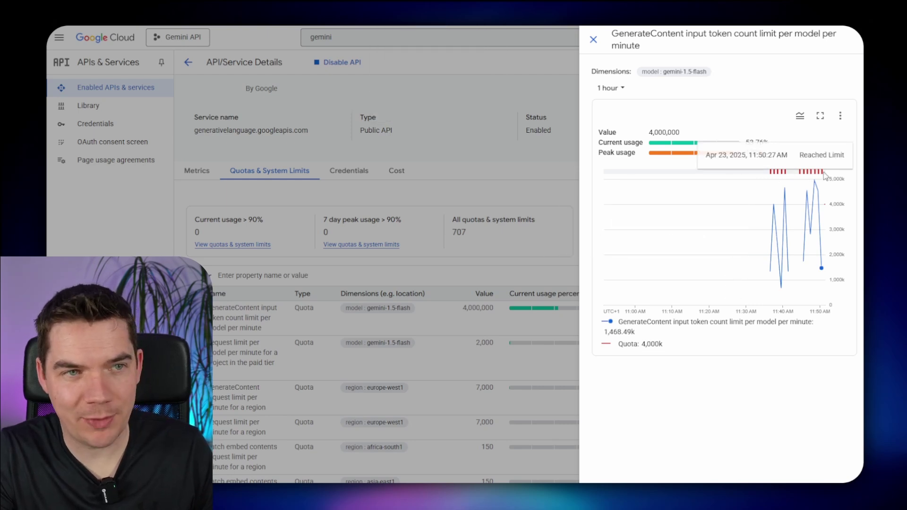
pyautogui.moveTo(633, 259); pyautogui.dragTo(644, 264)
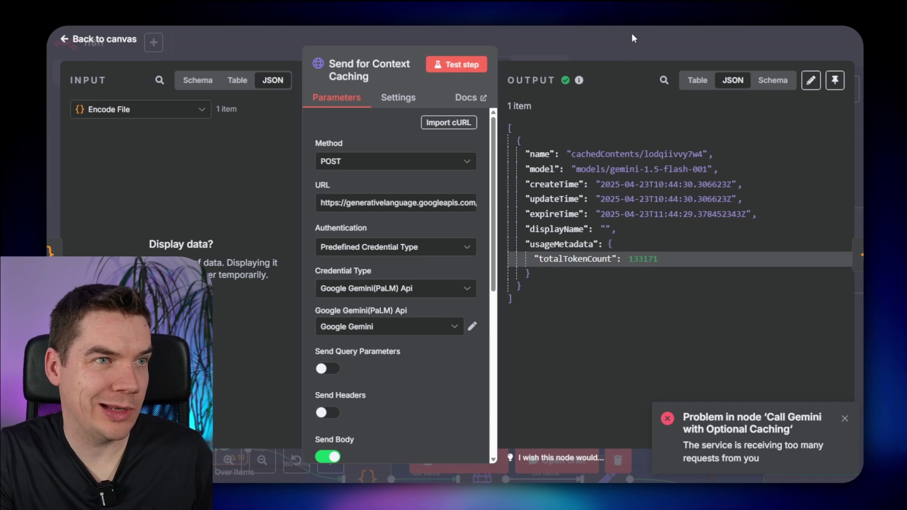
# - Set the Loop Over Items batch size to 25 and add a Wait node to the workflow
pyautogui.press('Escape')
pyautogui.scroll(-5, 537, 268)
pyautogui.doubleClick(222, 208)
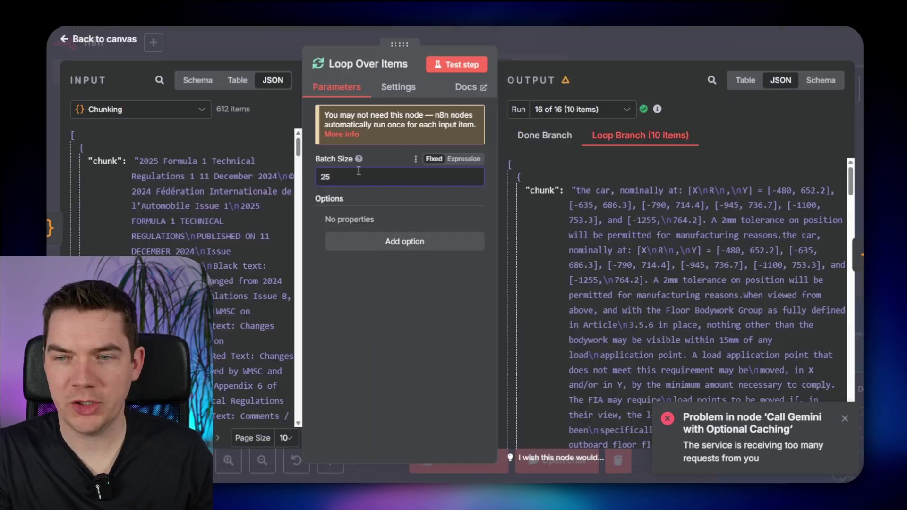
pyautogui.click(569, 37)
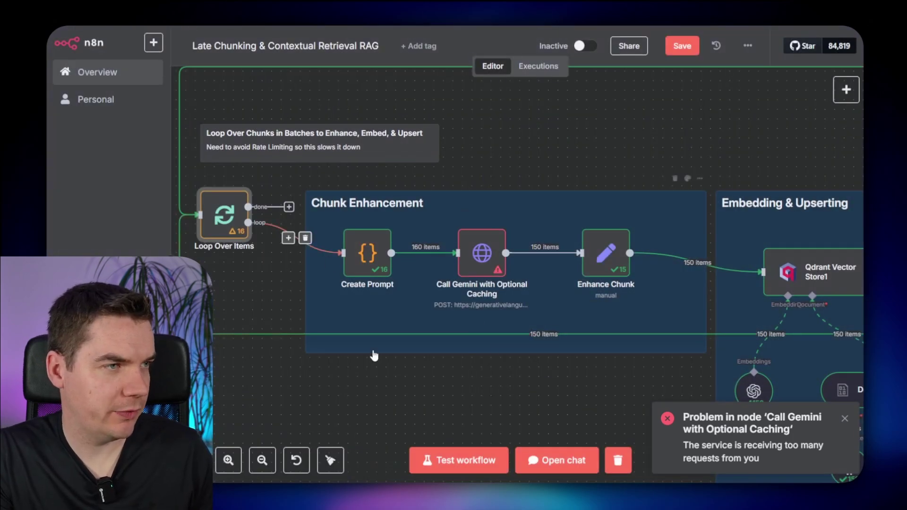
pyautogui.click(278, 203)
pyautogui.write('wait')
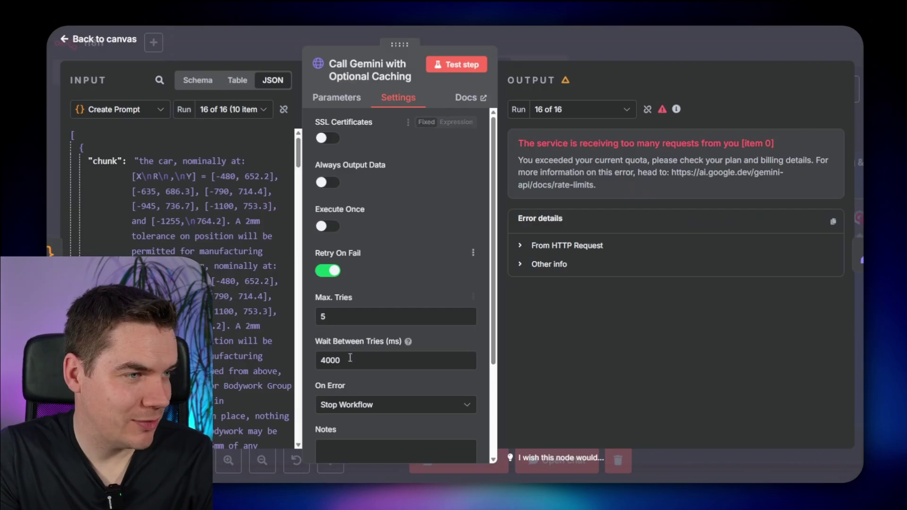
# - Try to set the Call Gemini node's Wait Between Tries to 15000 ms, and reopen its settings to check the value
pyautogui.write('1500')
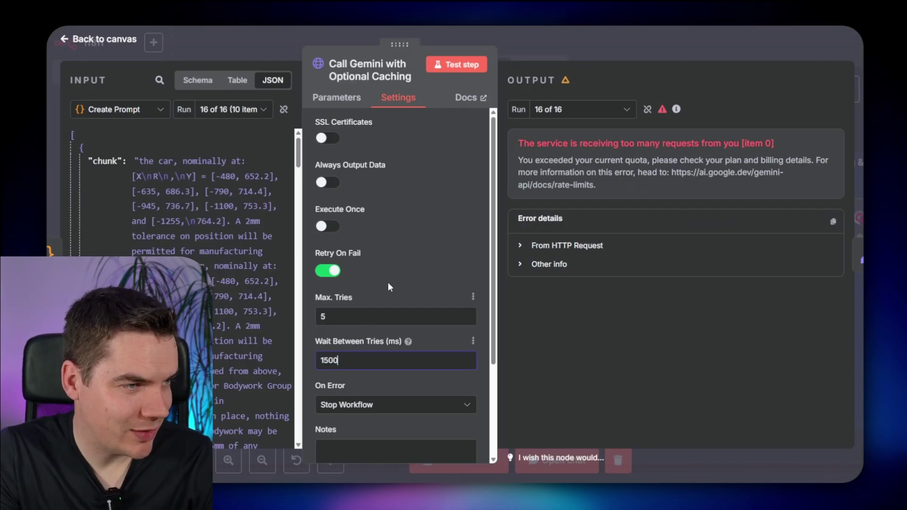
pyautogui.write('0')
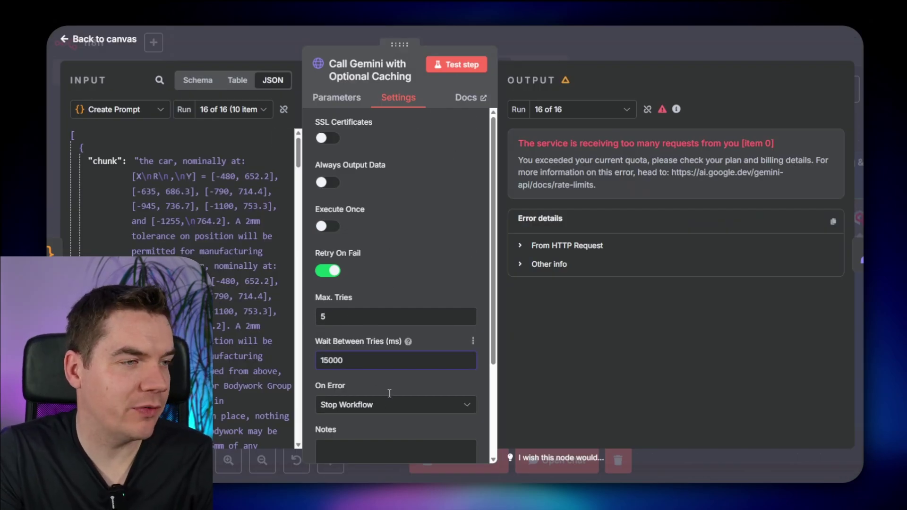
pyautogui.moveTo(326, 361); pyautogui.dragTo(319, 362)
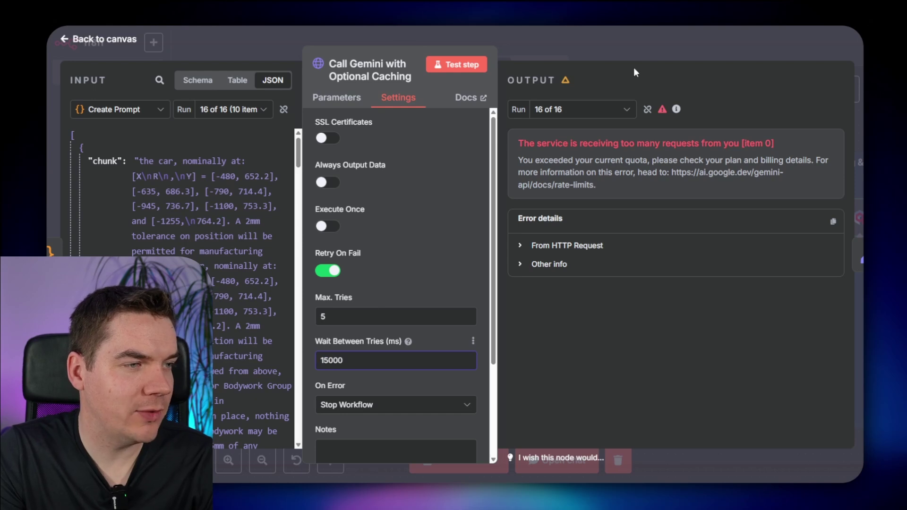
pyautogui.click(690, 59)
pyautogui.doubleClick(615, 208)
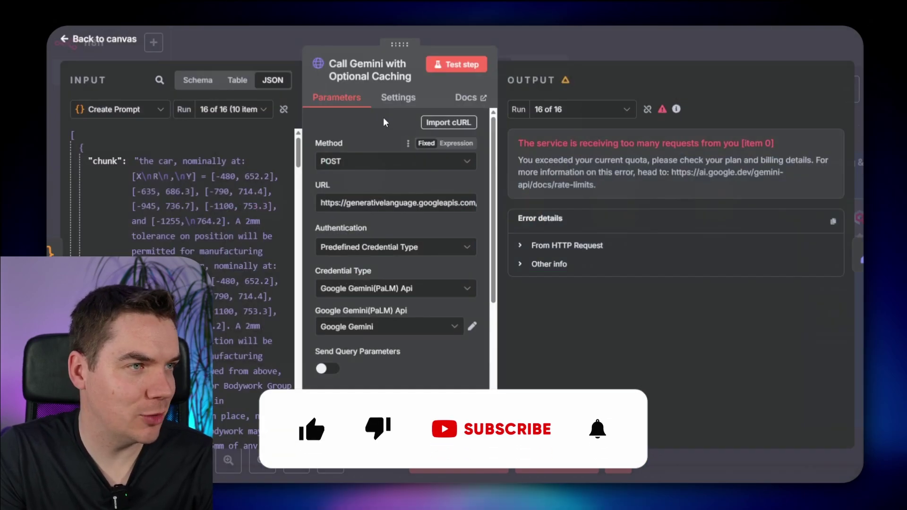
pyautogui.click(398, 97)
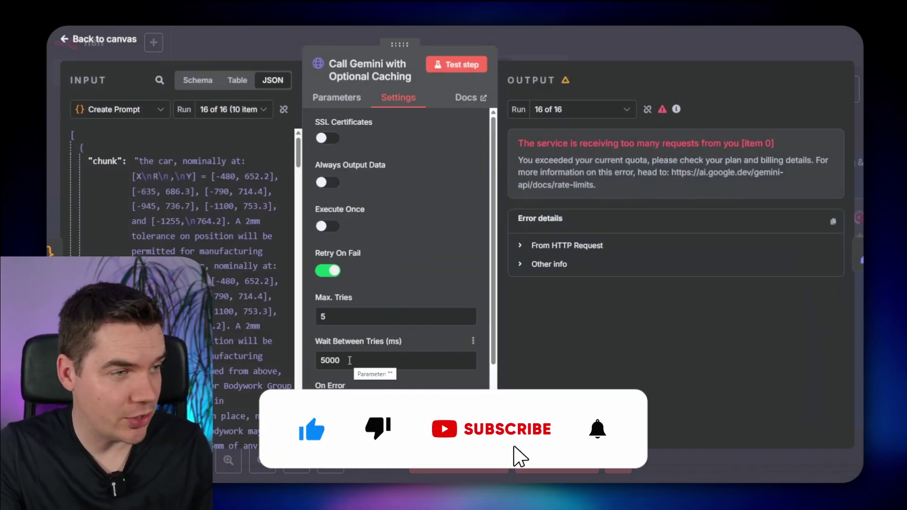
pyautogui.doubleClick(359, 362)
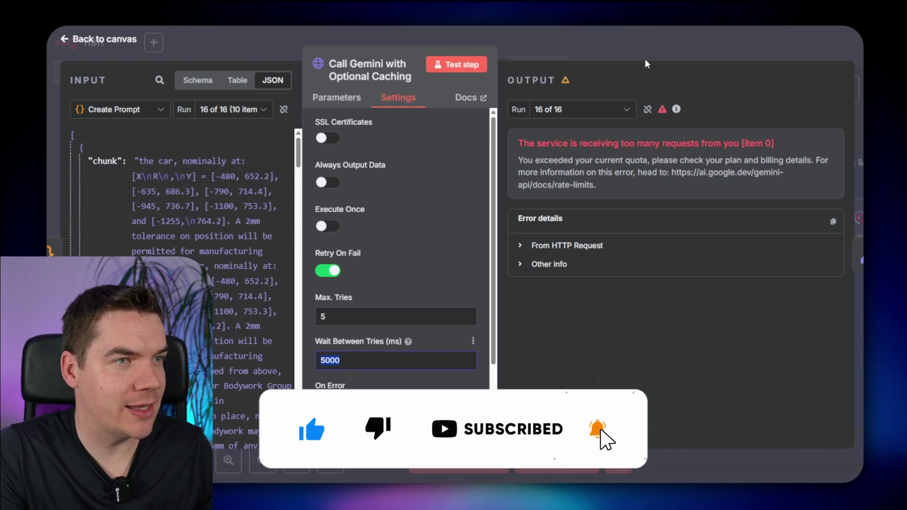
# - Set the Wait node's wait amount to 10 and reopen the Call Gemini node's retry settings
pyautogui.scroll(-2, 425, 246)
pyautogui.click(435, 216)
pyautogui.press('BackSpace')
pyautogui.write('10')
pyautogui.click(649, 42)
pyautogui.doubleClick(624, 200)
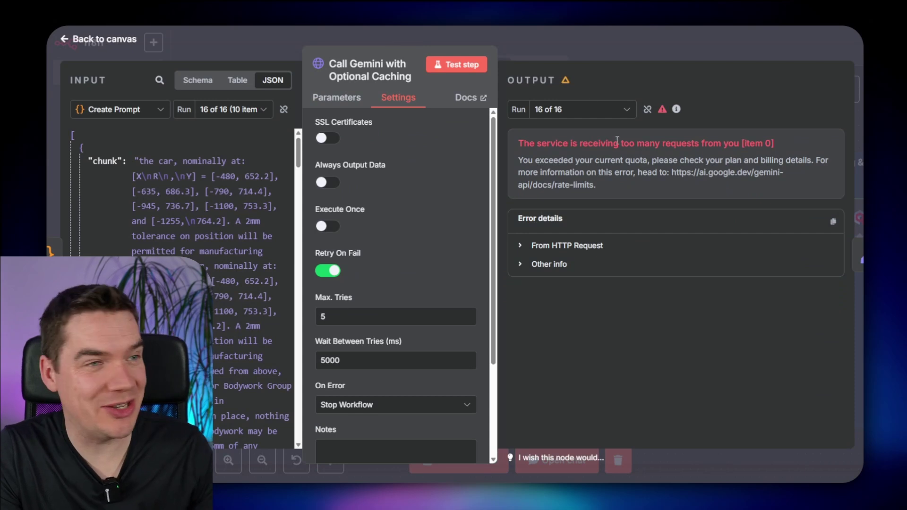
# - Close the Call Gemini node's settings, shift the Wait node slightly towards Loop Over Items, and save the workflow
pyautogui.click(613, 52)
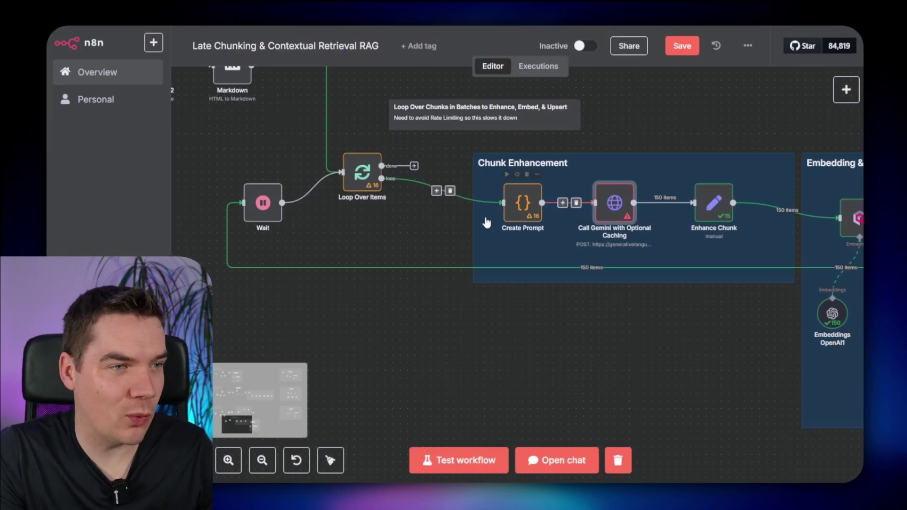
pyautogui.moveTo(278, 201); pyautogui.dragTo(285, 201)
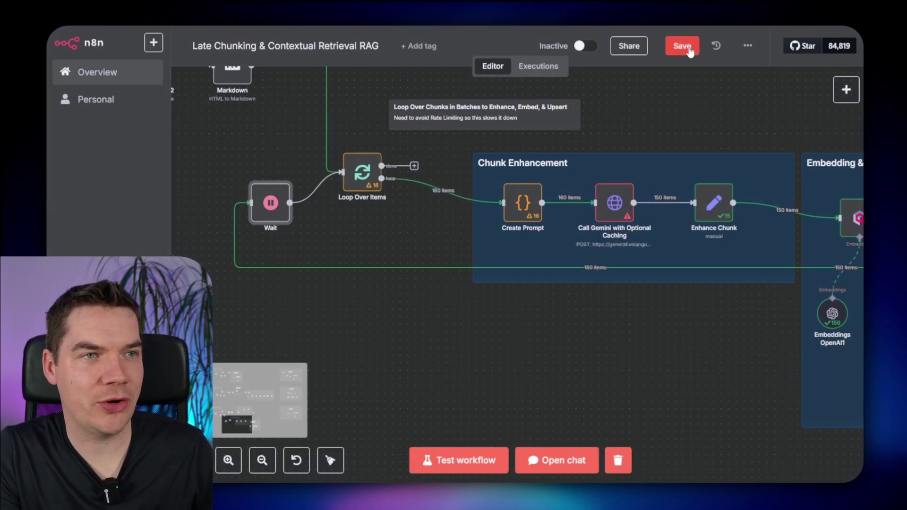
pyautogui.click(682, 46)
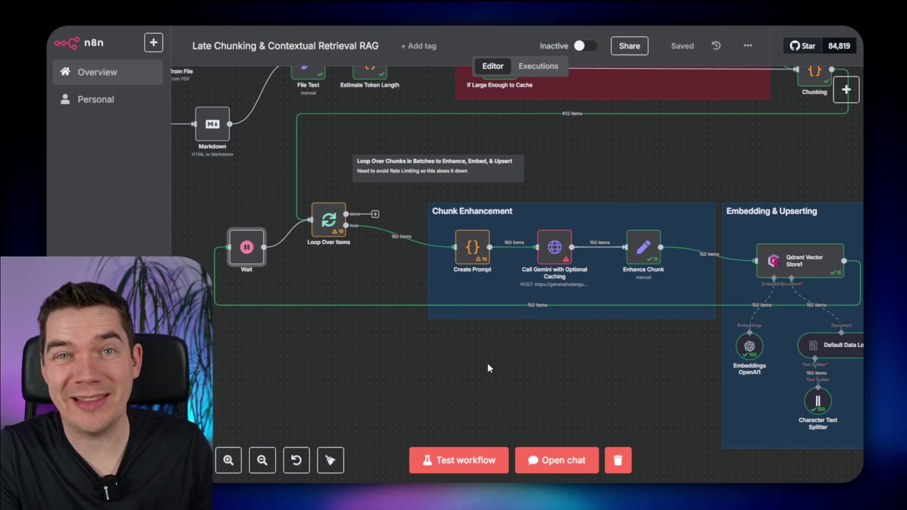
# - Check the usageMetadata token counts in the Call Gemini with Optional Caching node's output while the workflow runs
pyautogui.scroll(-3, 420, 371)
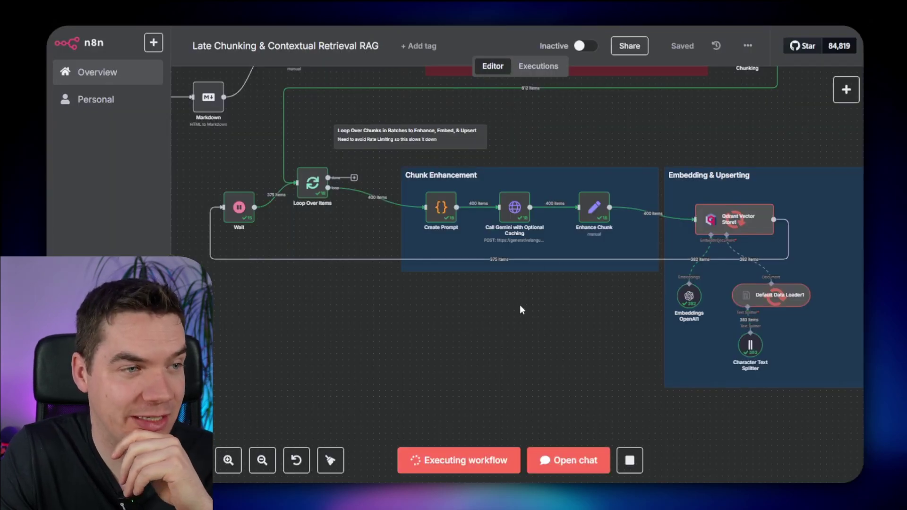
pyautogui.doubleClick(514, 207)
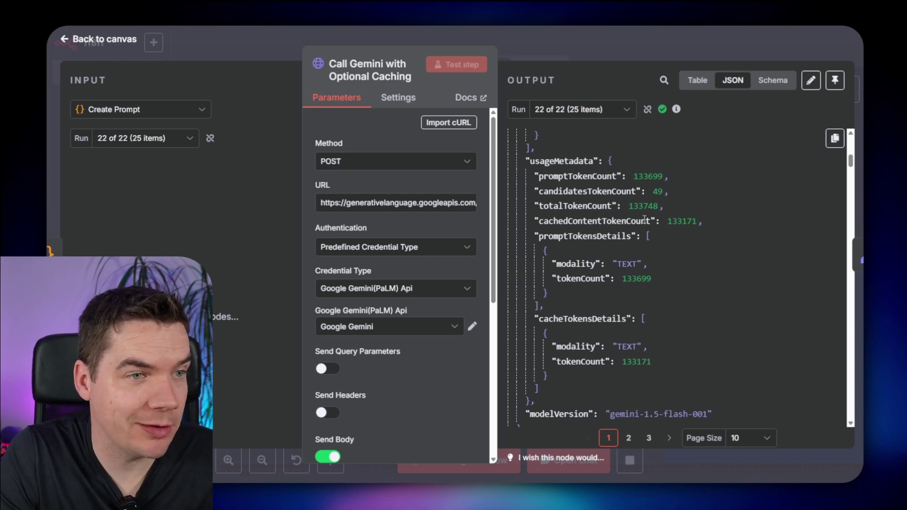
pyautogui.press('Escape')
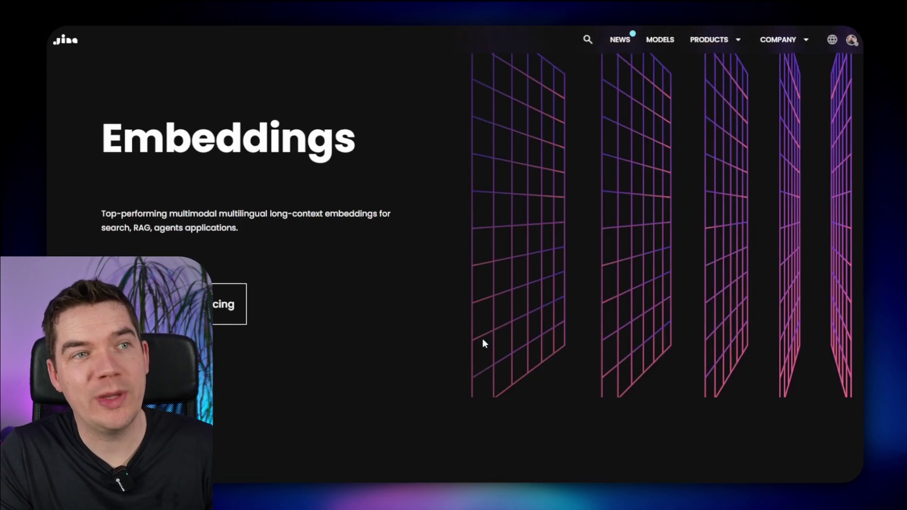
pyautogui.click(714, 39)
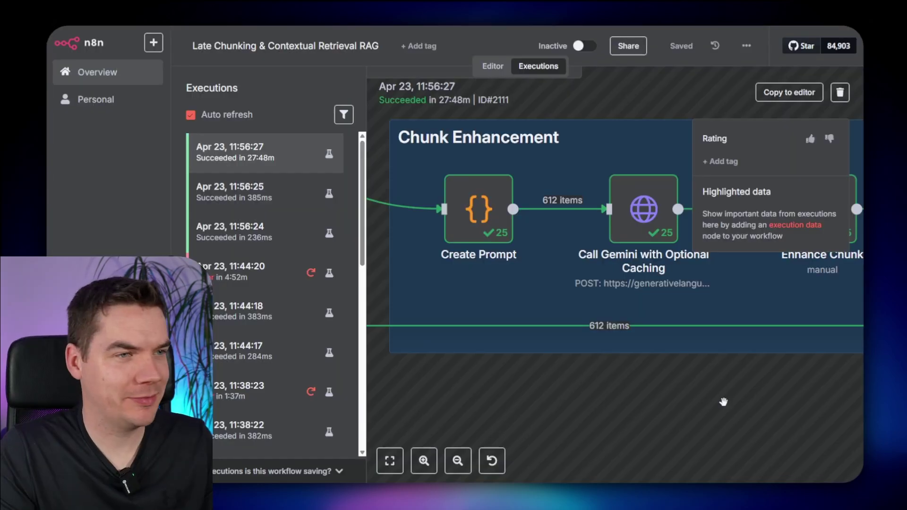
# - Review the Chunk Enhancement and embedding nodes in the Apr 23, 11:56:27 execution
pyautogui.hscroll(8, 723, 402)
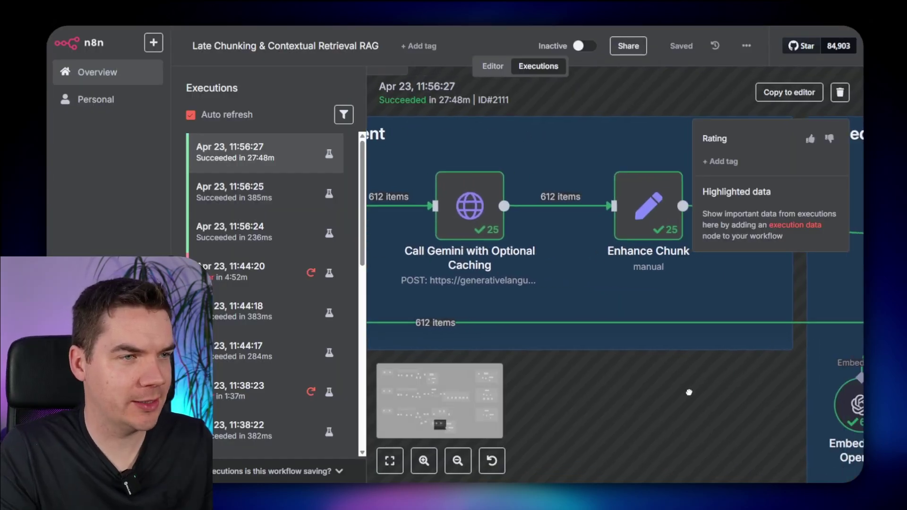
pyautogui.hscroll(10, 703, 393)
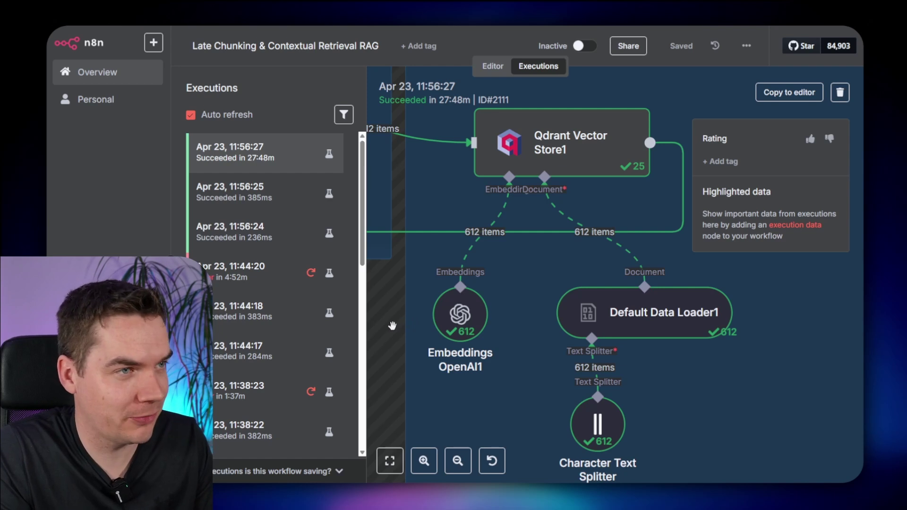
# - Switch to Qdrant, open the 22.04.contextual.retrieval collection, and read the context sentence at the start of the first point's content
pyautogui.hotkey('ctrl', 'Tab')
pyautogui.click(245, 231)
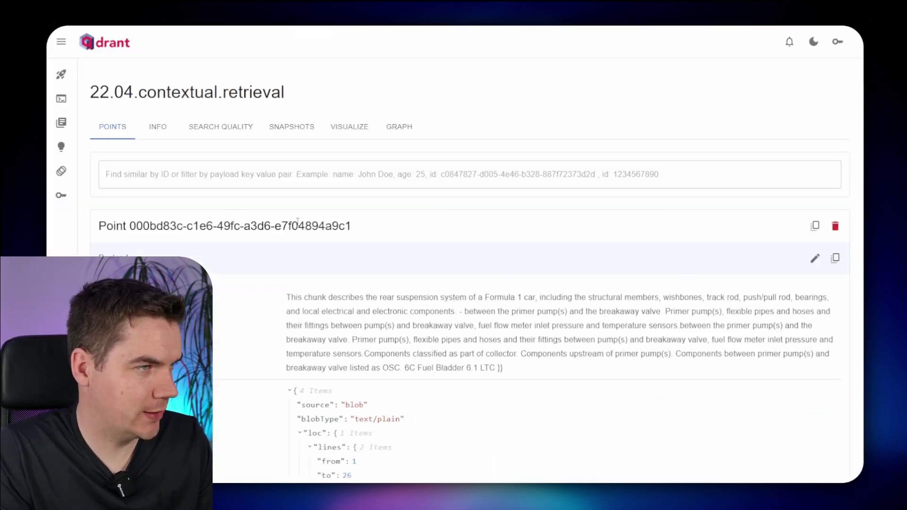
pyautogui.scroll(-2, 283, 197)
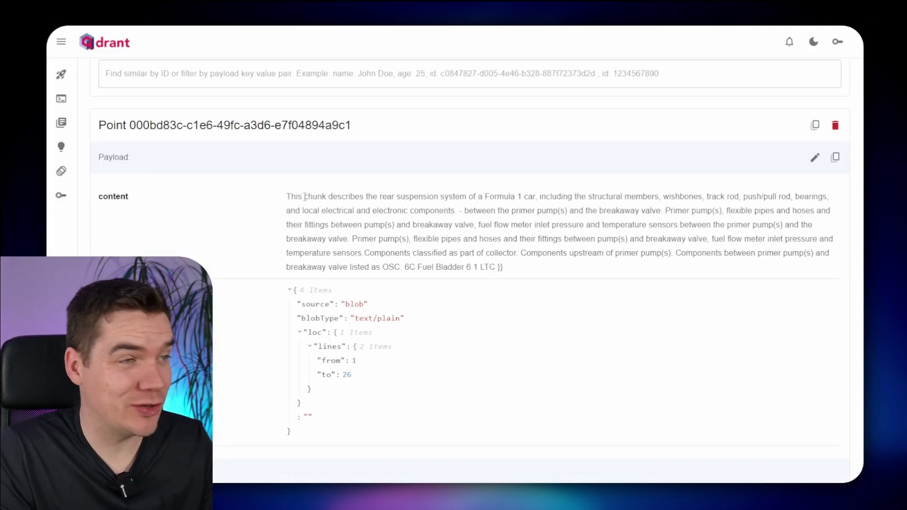
pyautogui.moveTo(296, 197); pyautogui.dragTo(462, 210)
pyautogui.scroll(-7, 344, 177)
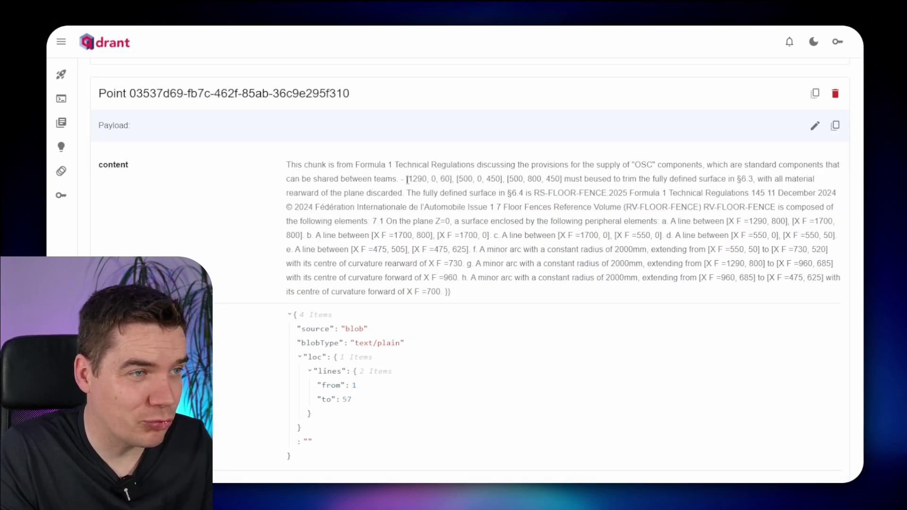
# - Compare the context sentence with the original chunk text in the Floor Fences point, and load more points in the collection
pyautogui.moveTo(407, 180); pyautogui.dragTo(456, 292)
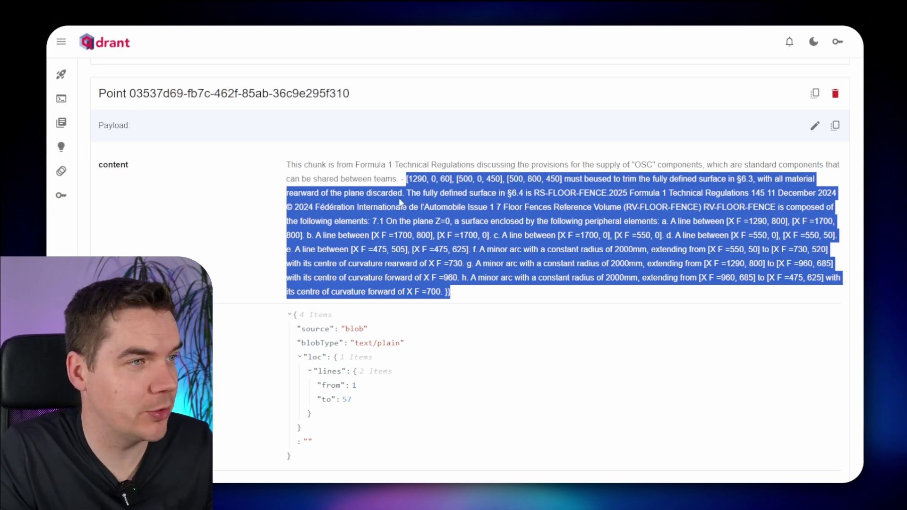
pyautogui.click(300, 168)
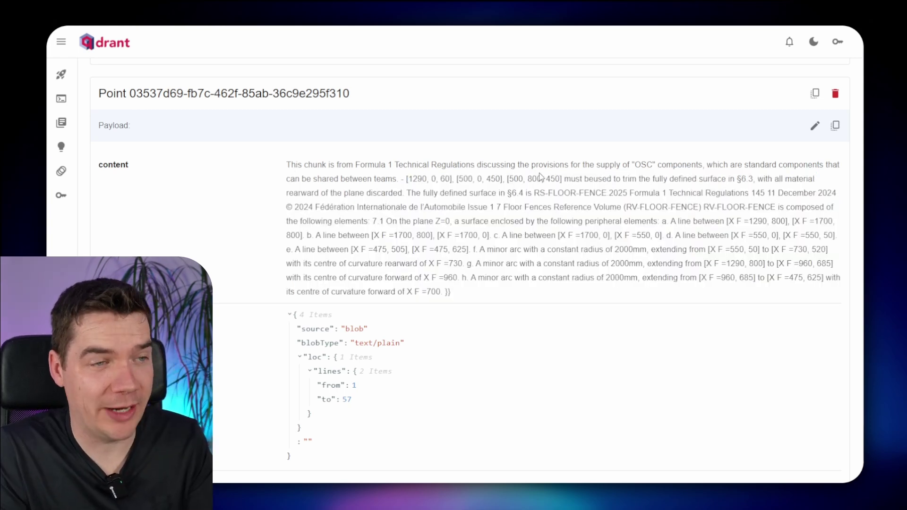
pyautogui.moveTo(472, 193); pyautogui.dragTo(522, 261)
pyautogui.click(559, 261)
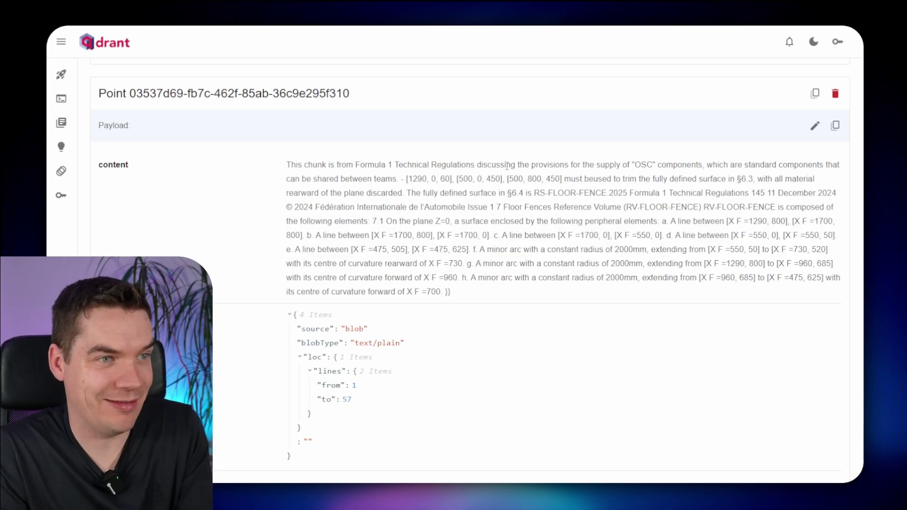
pyautogui.scroll(-3, 399, 269)
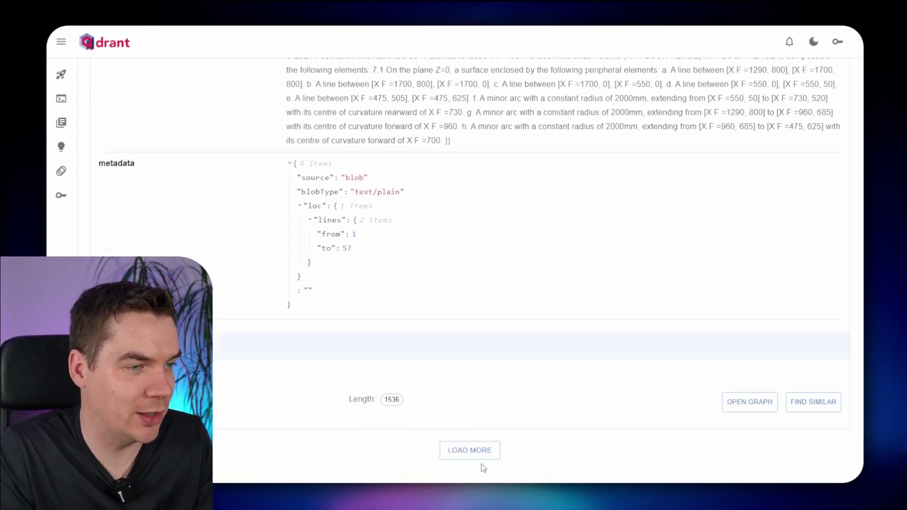
pyautogui.click(480, 453)
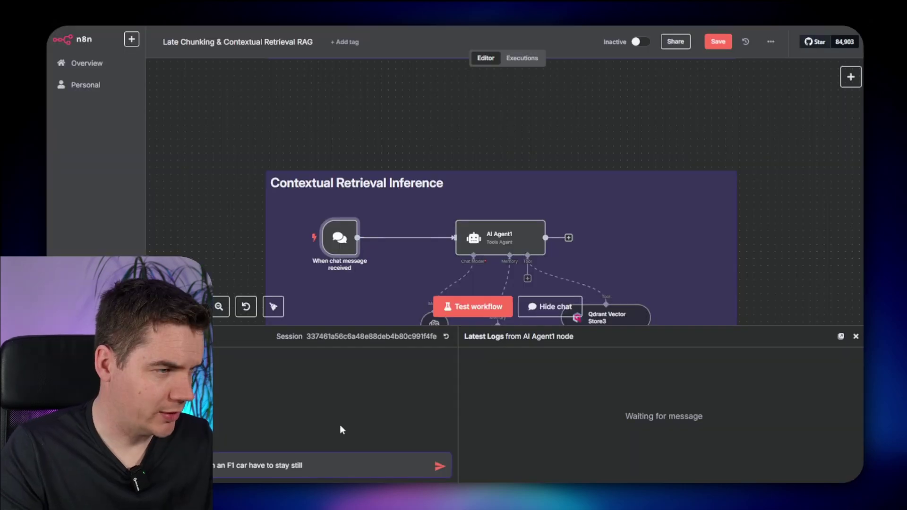
# - Ask the agent in n8n "Do aero parts on an F1 car have to stay still" and inspect the Qdrant Vector Store3 output
pyautogui.press('Return')
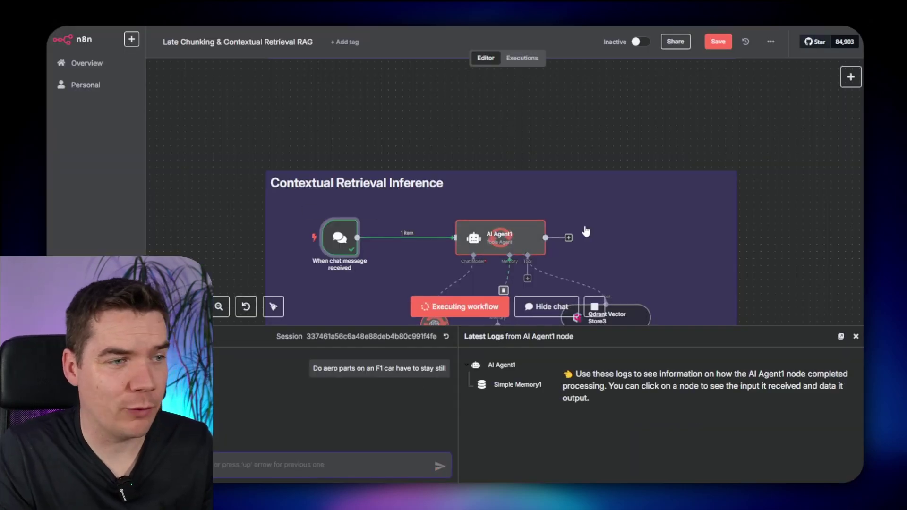
pyautogui.scroll(-5, 512, 285)
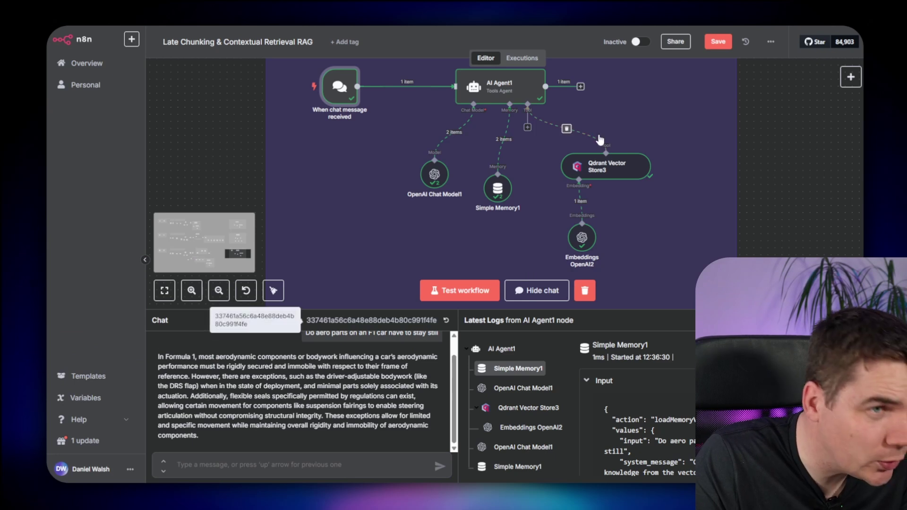
pyautogui.doubleClick(605, 166)
pyautogui.scroll(5, 612, 277)
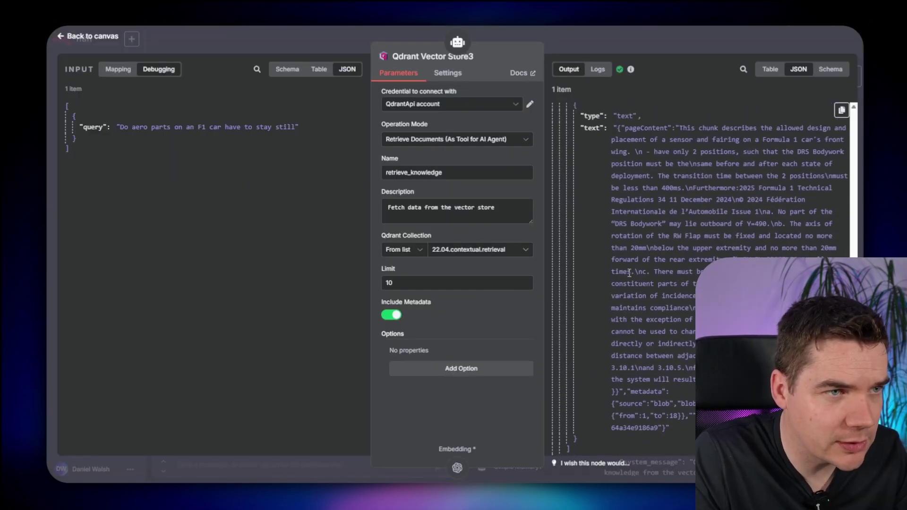
pyautogui.press('Escape')
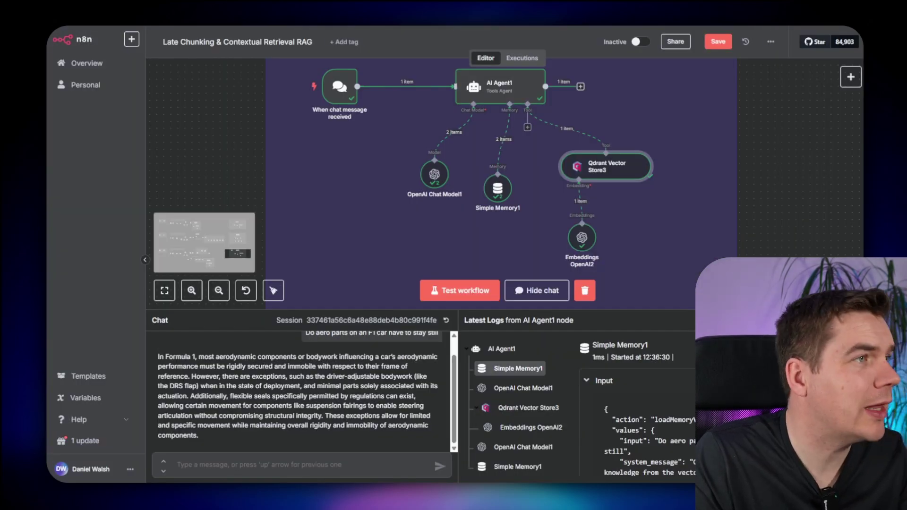
# - Reset the chat session, ask "What parts make up the engine's turbo system?", and read the agent's answer
pyautogui.click(446, 320)
pyautogui.click(408, 467)
pyautogui.press('Up')
pyautogui.press('Return')
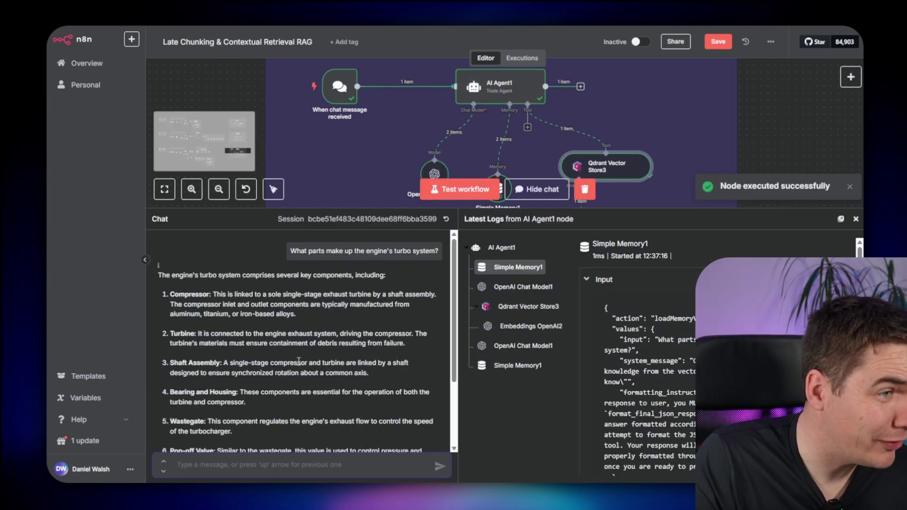
pyautogui.scroll(-1, 352, 353)
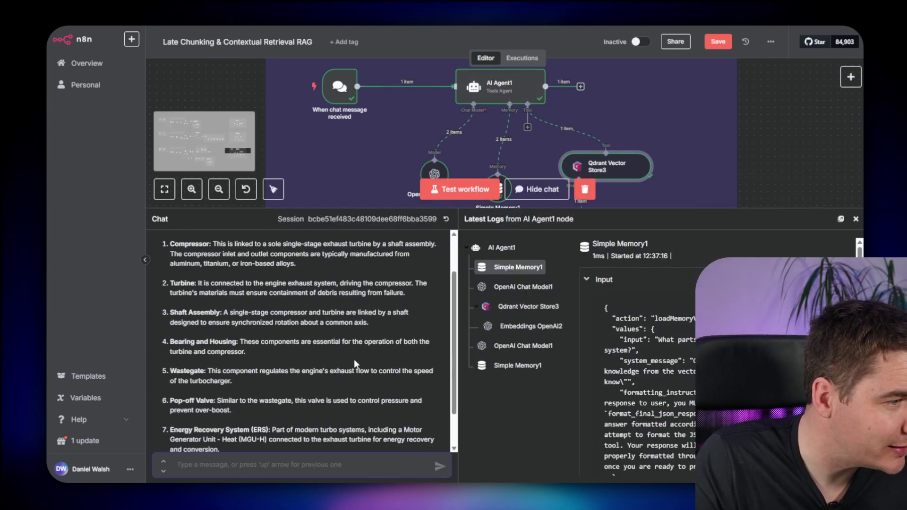
# - Examine the context descriptions of the chunks that Qdrant Vector Store3 retrieved for the turbo system question
pyautogui.doubleClick(606, 166)
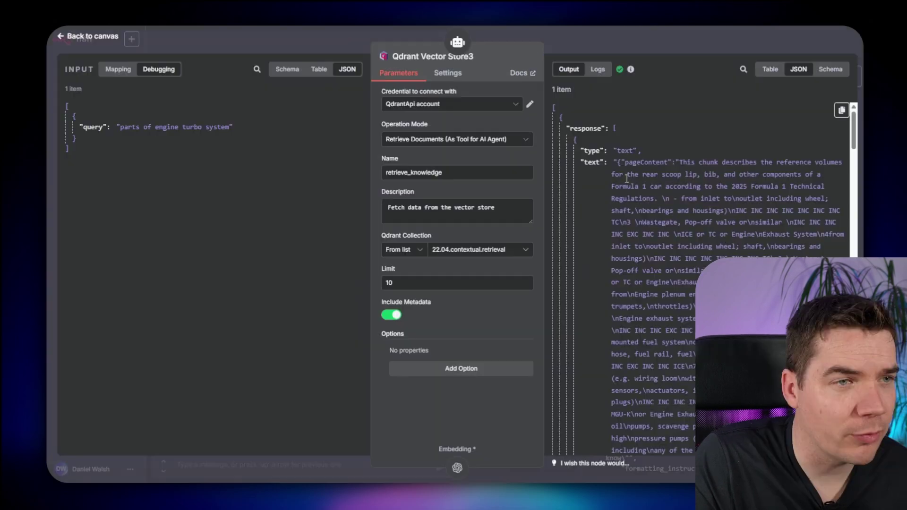
pyautogui.scroll(-5, 726, 221)
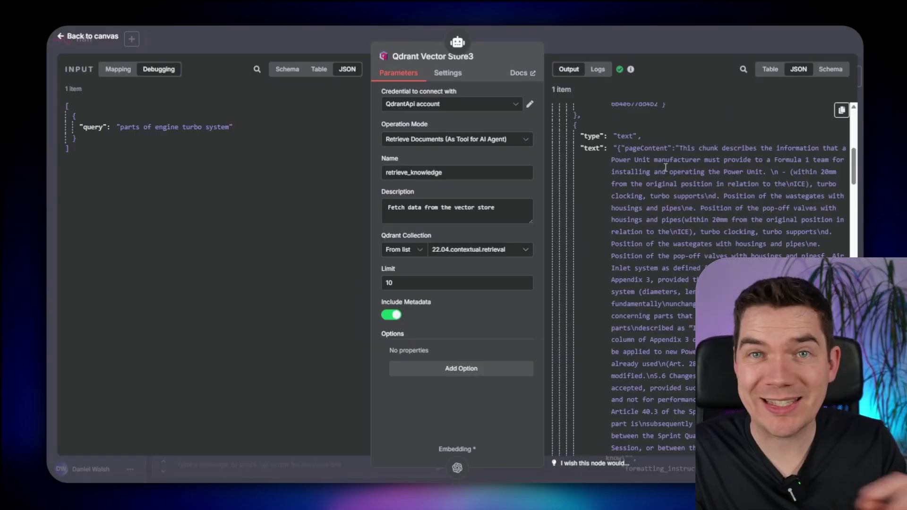
pyautogui.moveTo(630, 161); pyautogui.dragTo(681, 182)
pyautogui.scroll(-4, 708, 184)
pyautogui.moveTo(650, 350); pyautogui.dragTo(693, 350)
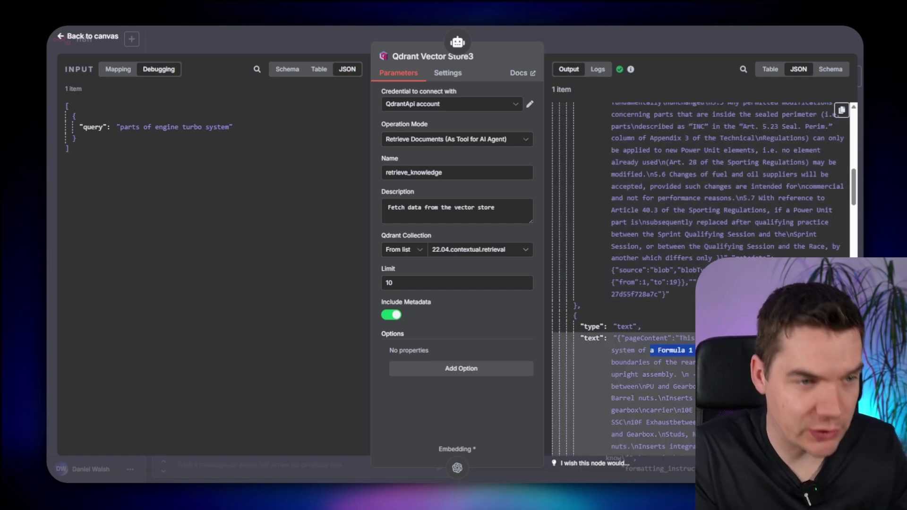
pyautogui.scroll(-8, 682, 334)
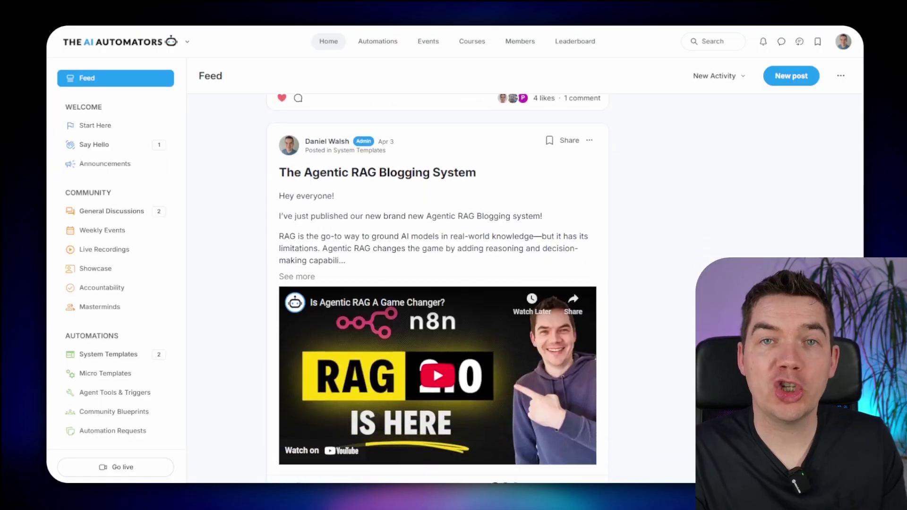
# - Browse The AI Automators community feed and its System Templates collection
pyautogui.scroll(-5, 438, 284)
pyautogui.scroll(-8, 438, 284)
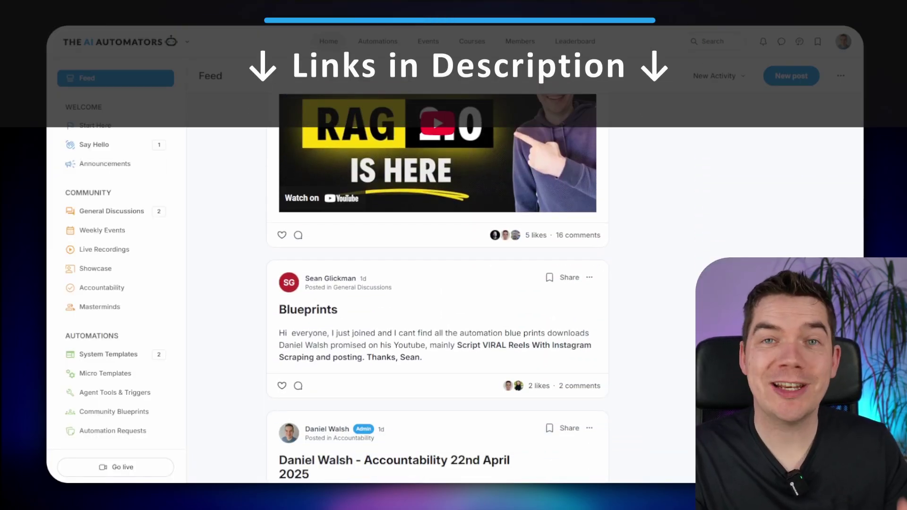
pyautogui.scroll(-10, 437, 284)
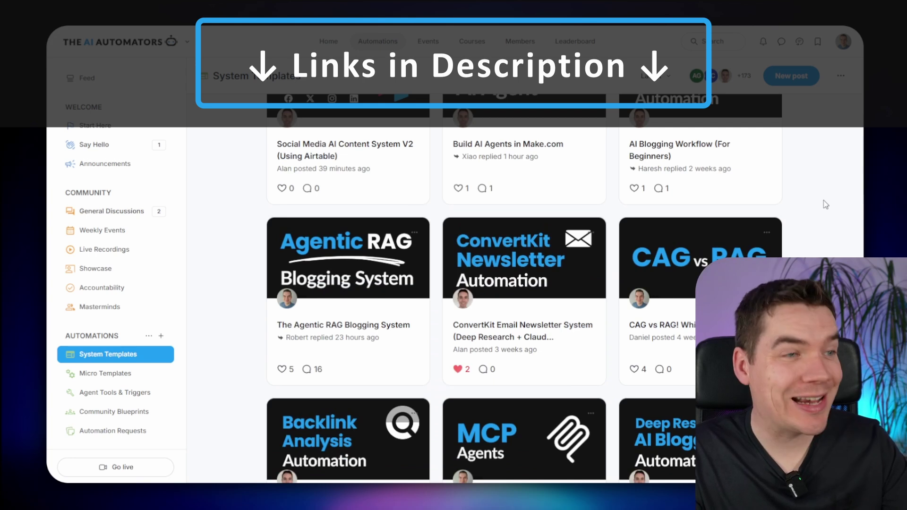
pyautogui.scroll(-3, 824, 201)
# - View the community's Weekly Events calendar and browse the workshop and networking posts in Live Recordings
pyautogui.click(173, 229)
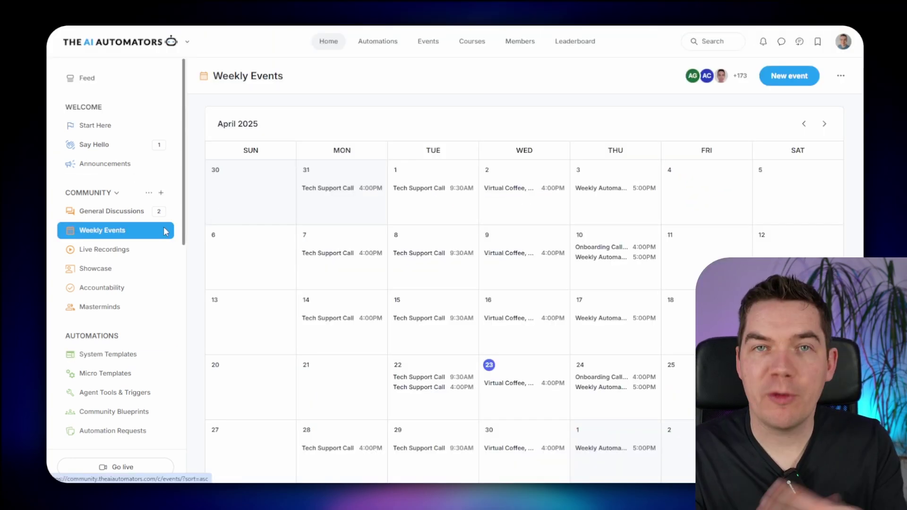
pyautogui.click(113, 251)
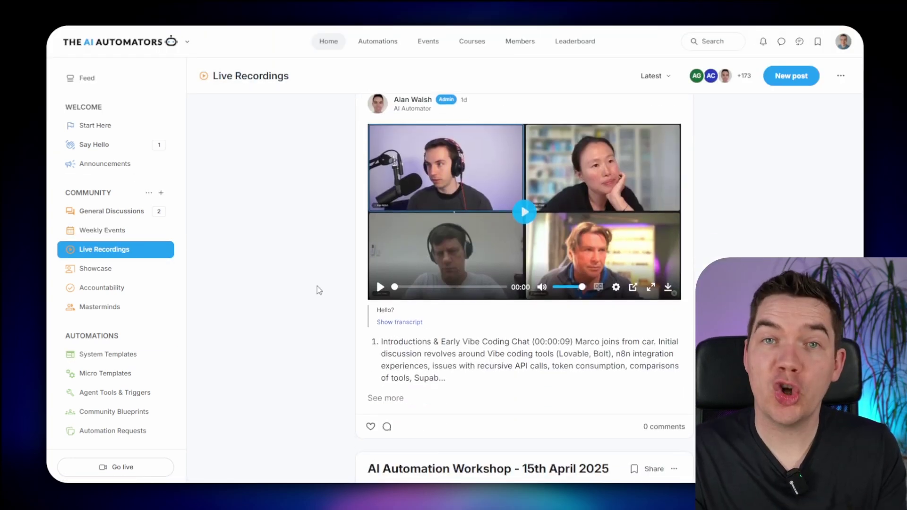
pyautogui.scroll(-5, 318, 290)
pyautogui.scroll(-10, 318, 290)
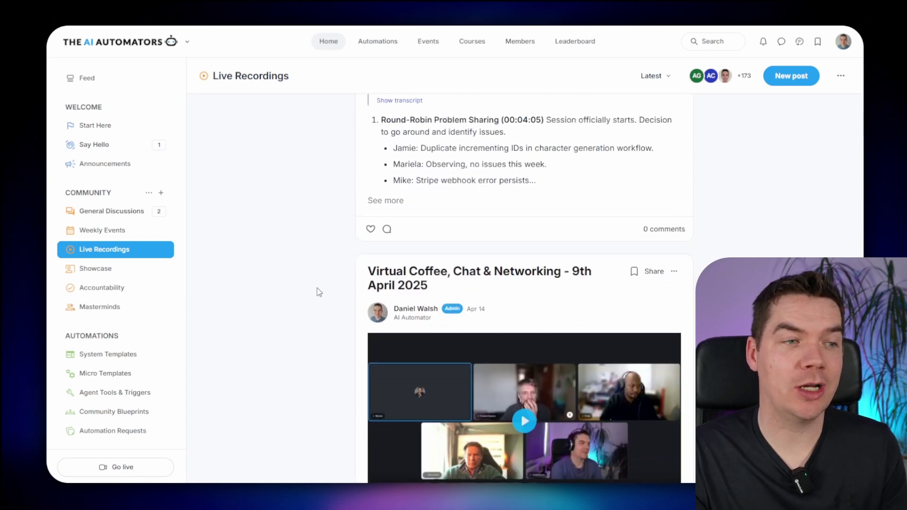
pyautogui.scroll(15, 312, 322)
pyautogui.scroll(-2, 310, 325)
pyautogui.scroll(-9, 310, 326)
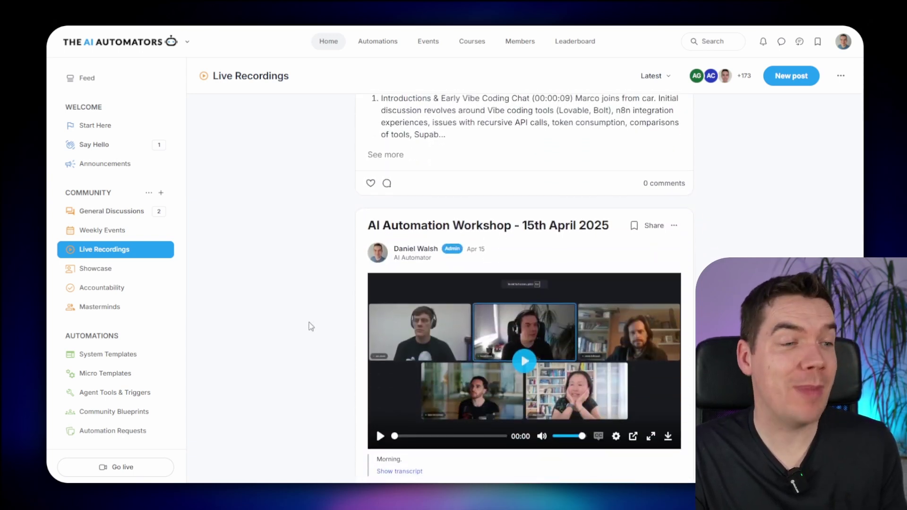
pyautogui.scroll(-3, 310, 326)
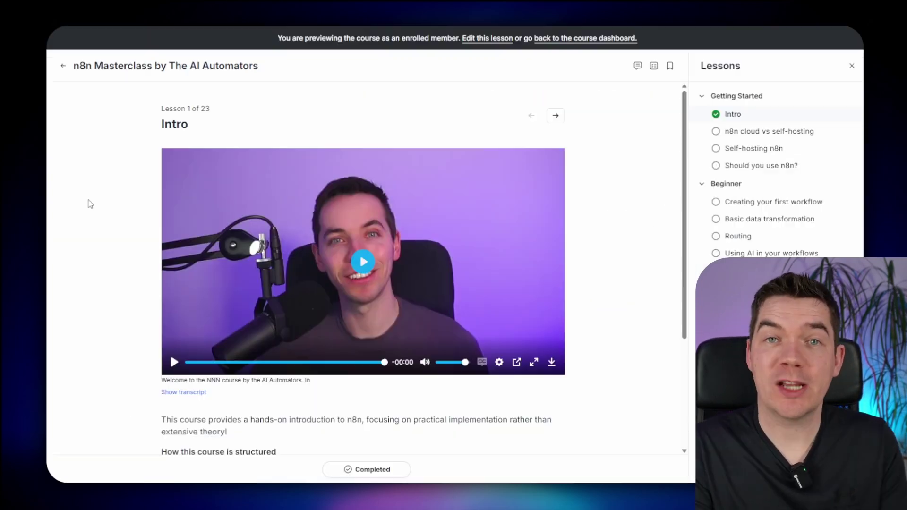